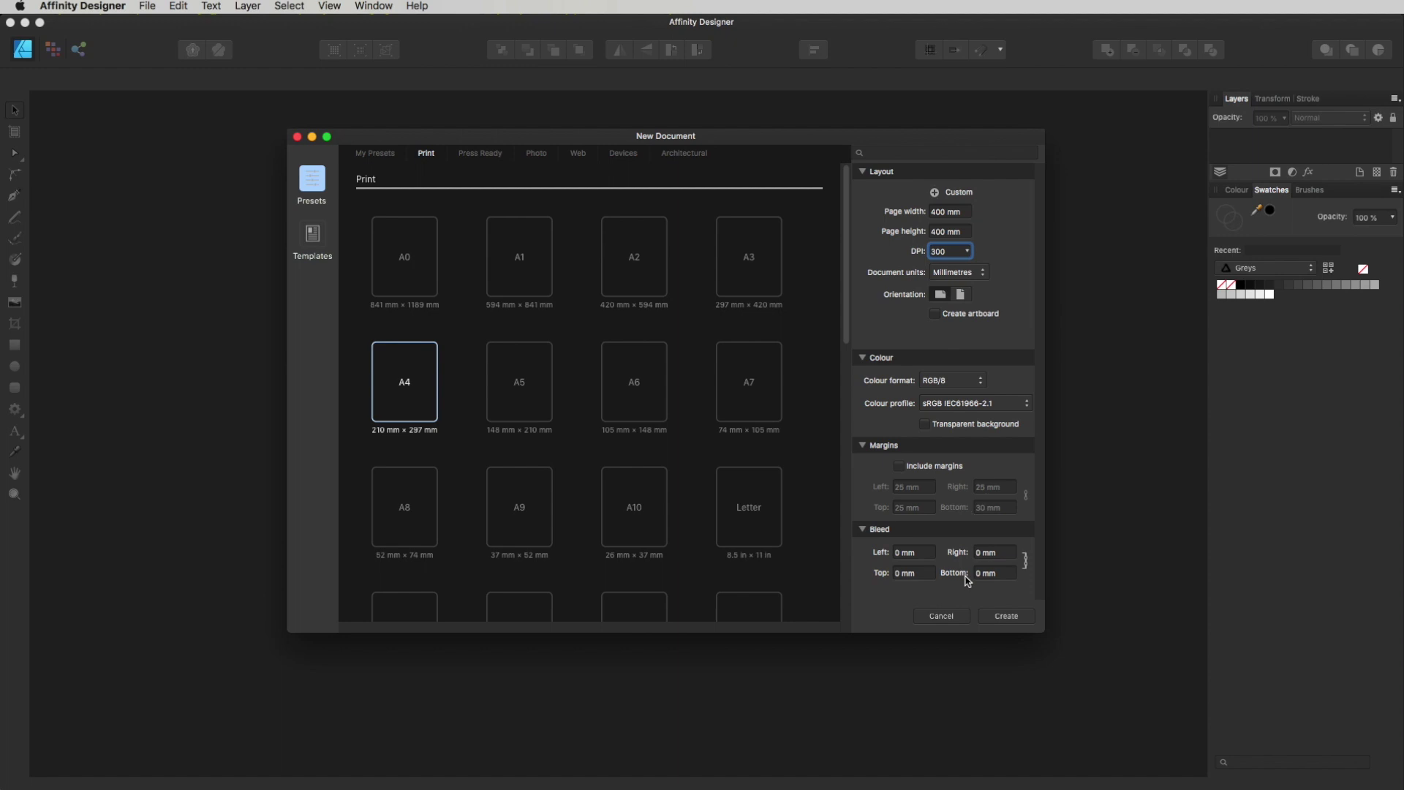
Step: Create a new 400 × 400 mm RGB/8 document at 300 DPI
left_click(1007, 618)
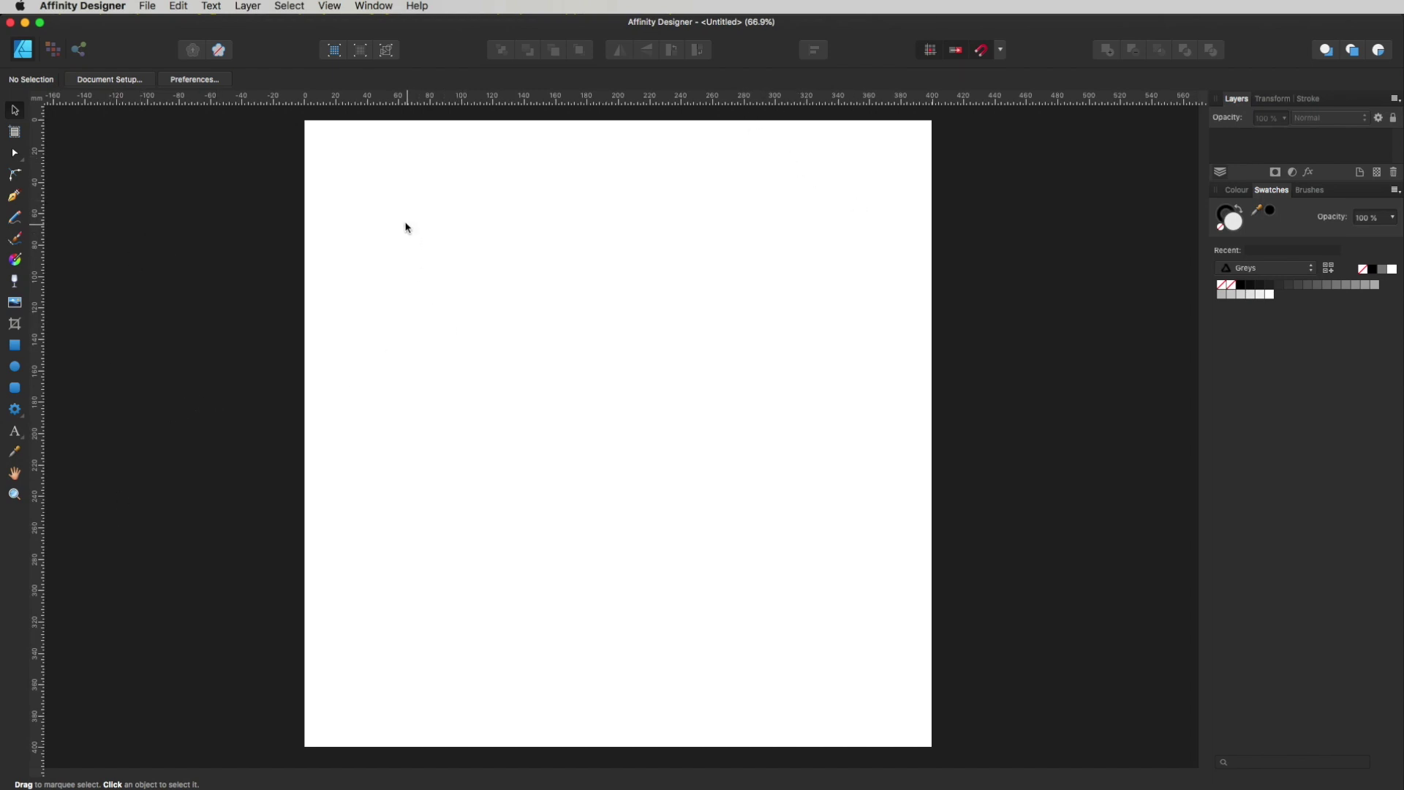
left_click(329, 6)
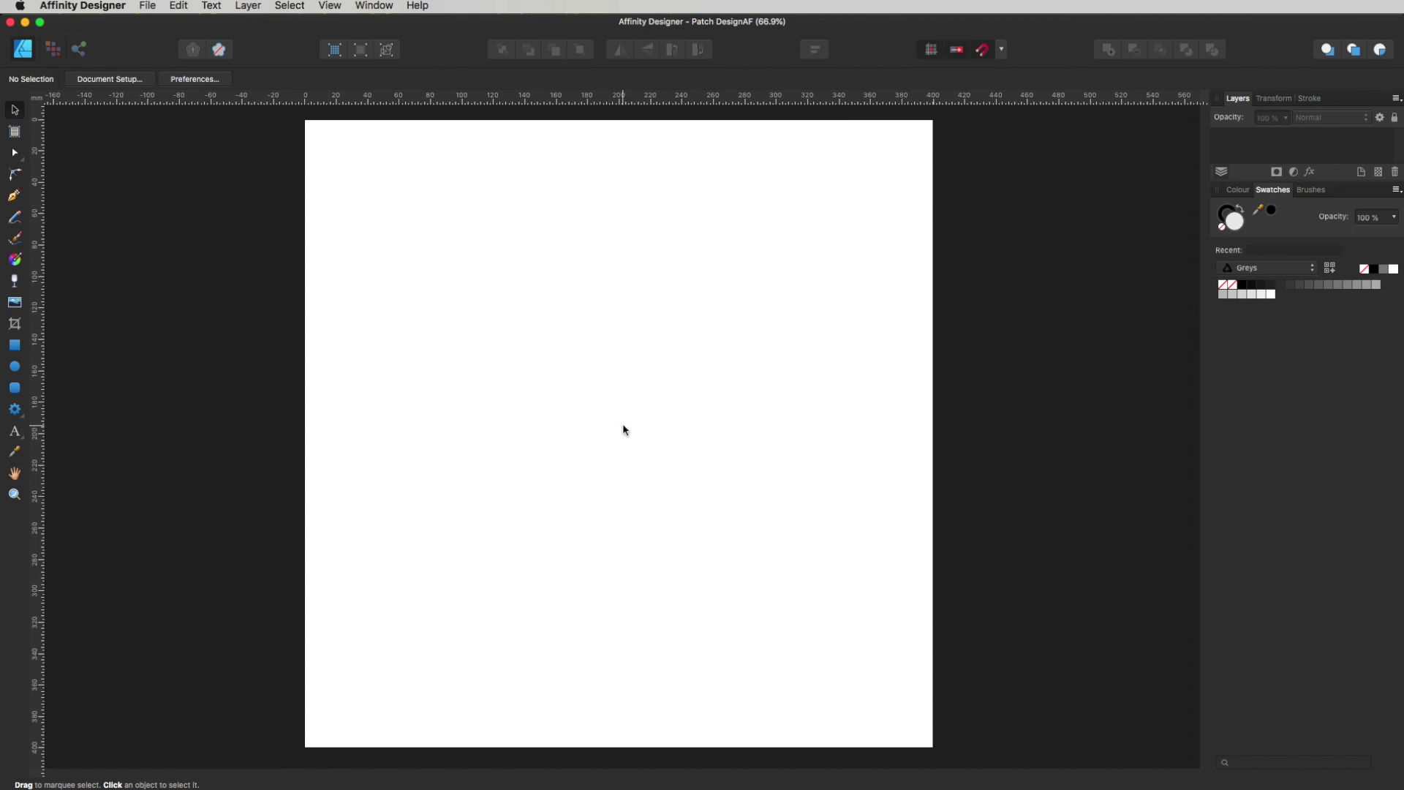
Step: Draw a light grey rectangle about 146 by 83 mm with the Rectangle tool and place it near the page centre
left_click(14, 346)
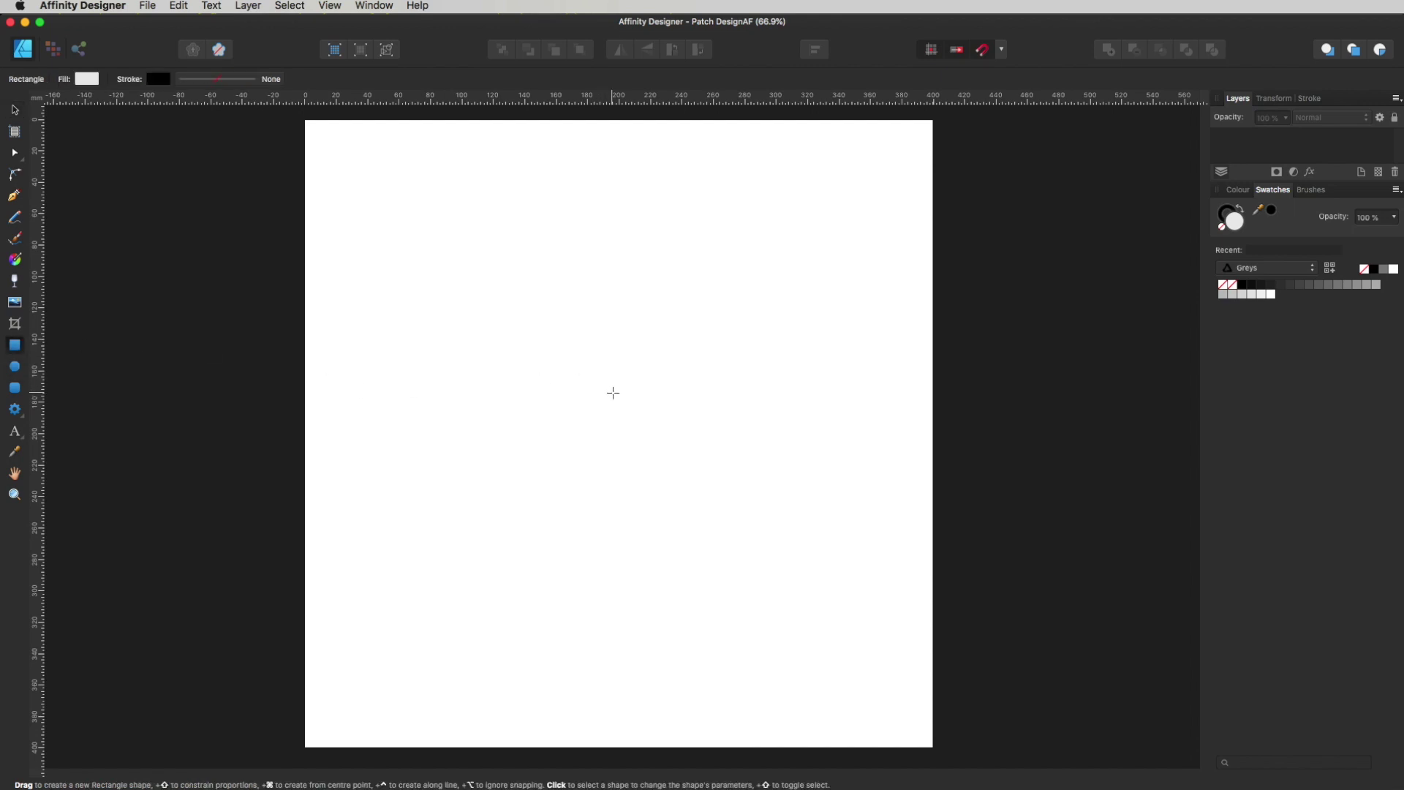
left_click_drag(504, 371, 734, 502)
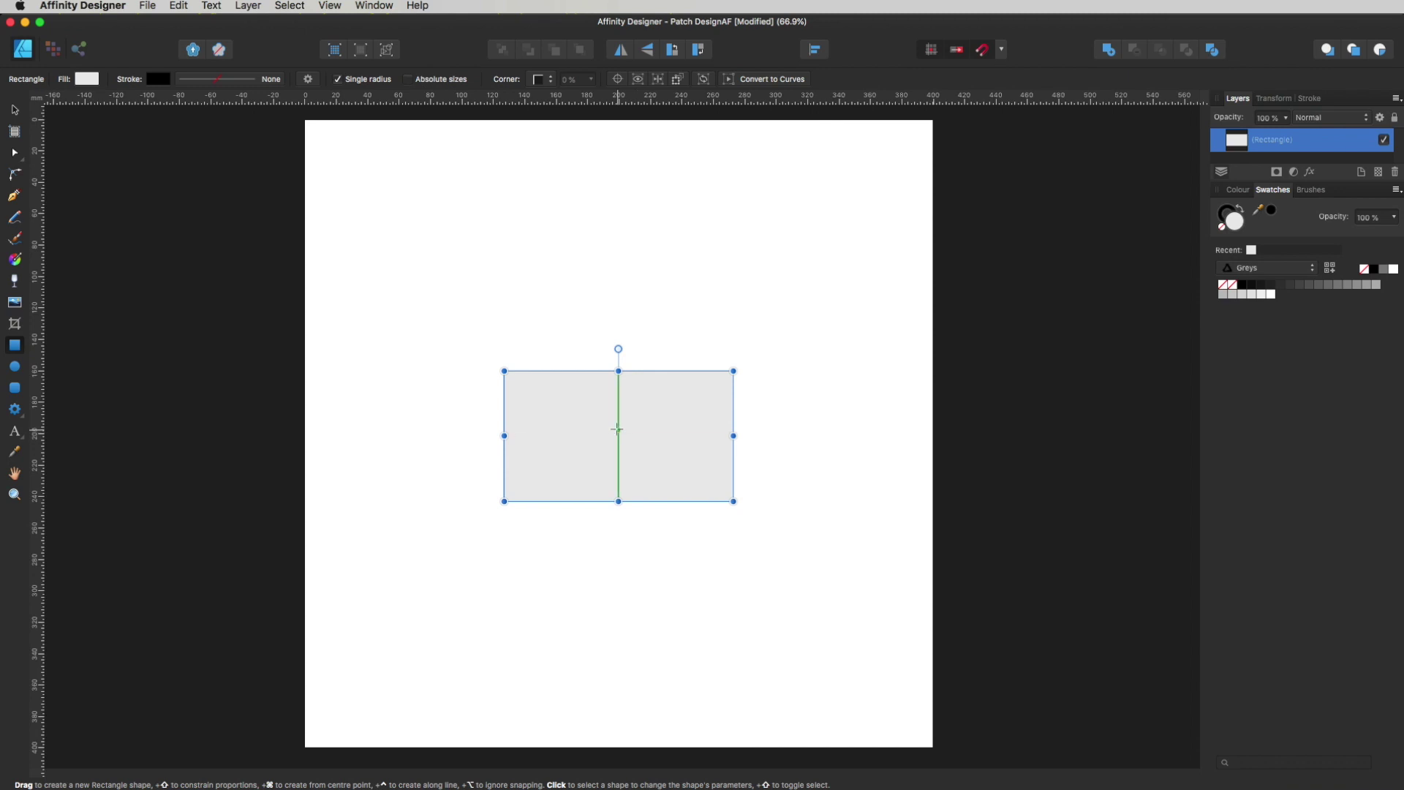
key("v")
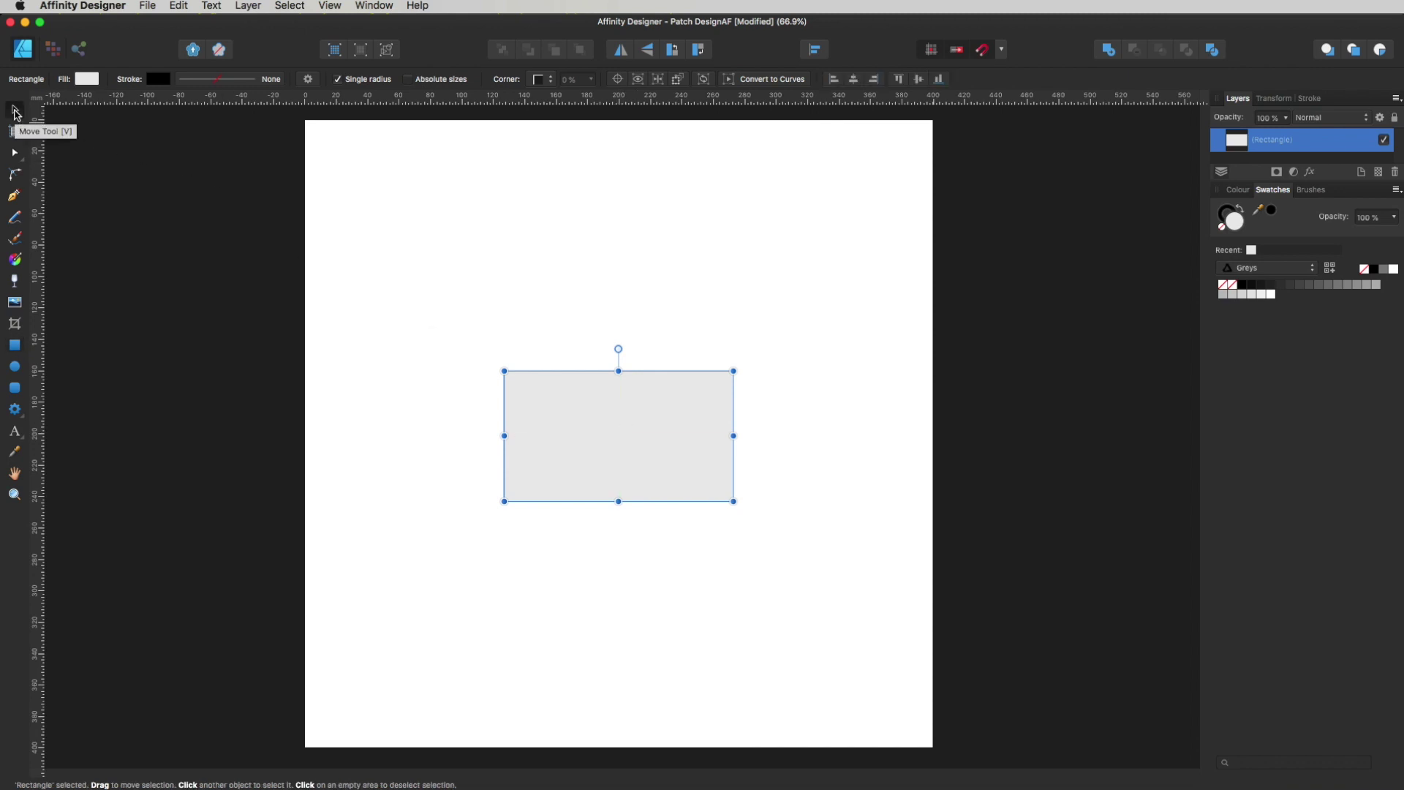
left_click_drag(691, 442, 704, 431)
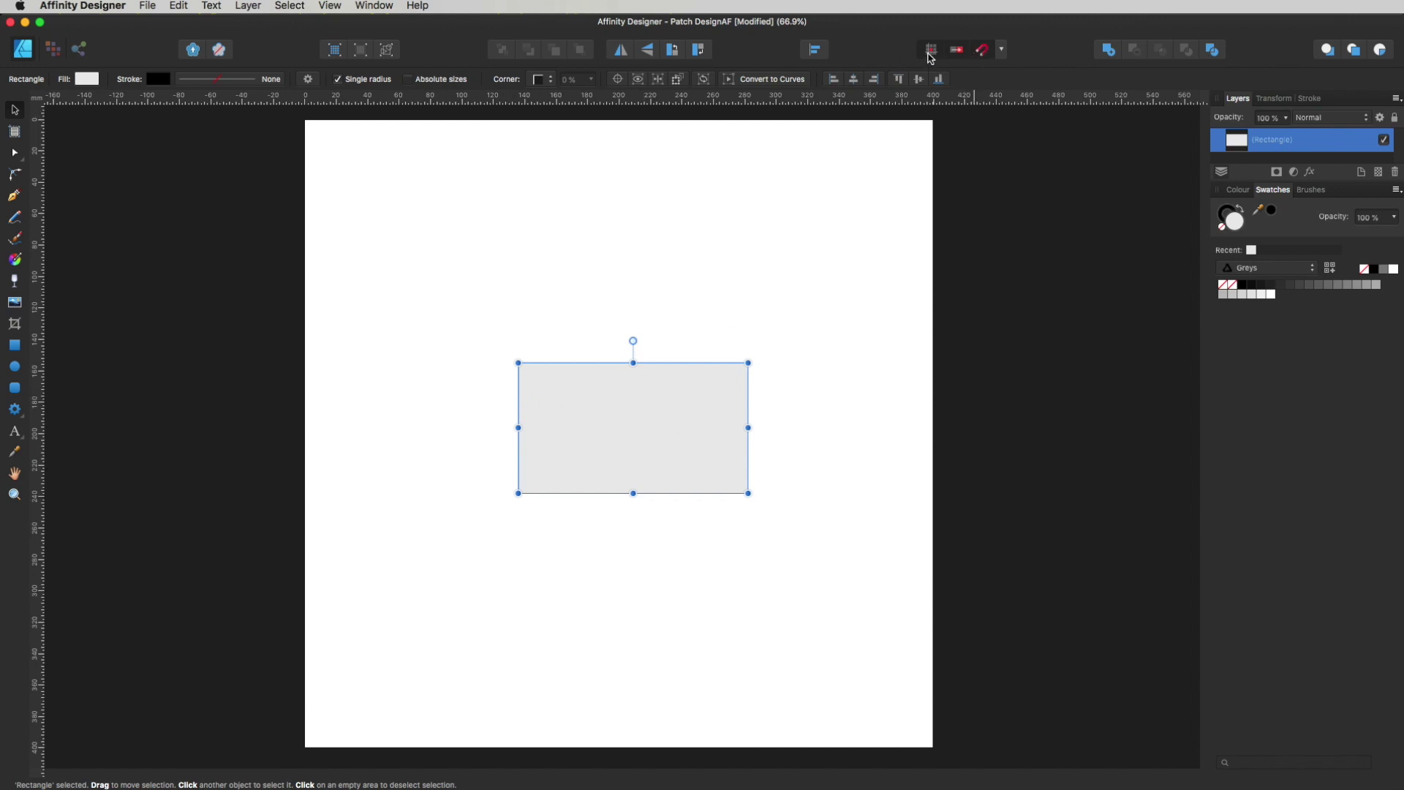
Step: Place one vertical and one horizontal guide crossing at the centre of the grey rectangle
left_click(958, 51)
left_click(982, 50)
left_click_drag(38, 414, 633, 363)
left_click_drag(659, 103, 730, 423)
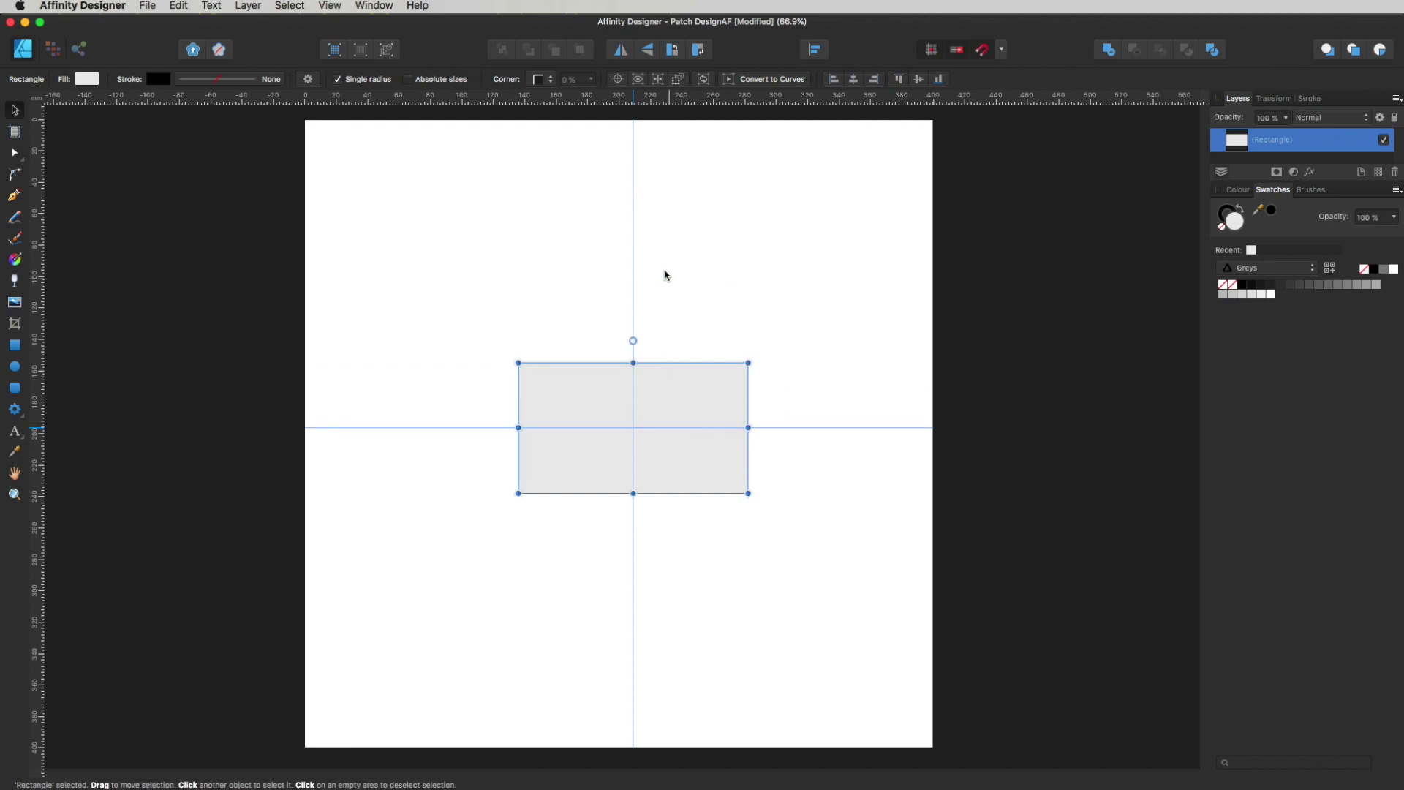
left_click(753, 263)
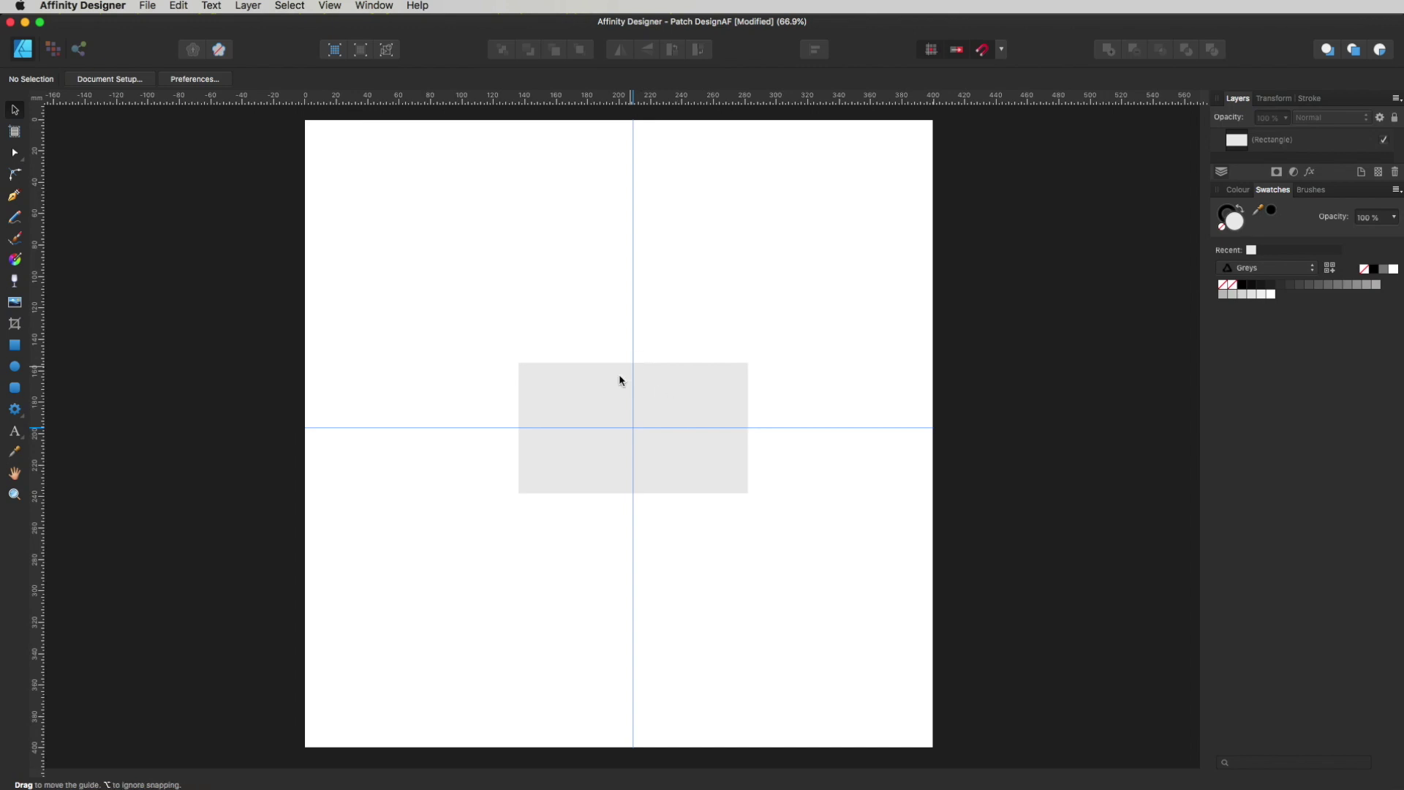
Step: Draw an ellipse about 183 mm wide from the guide crossing, as tall as the grey rectangle and extending past its sides
key("z")
key("h")
key("z")
left_click_drag(695, 427, 872, 468)
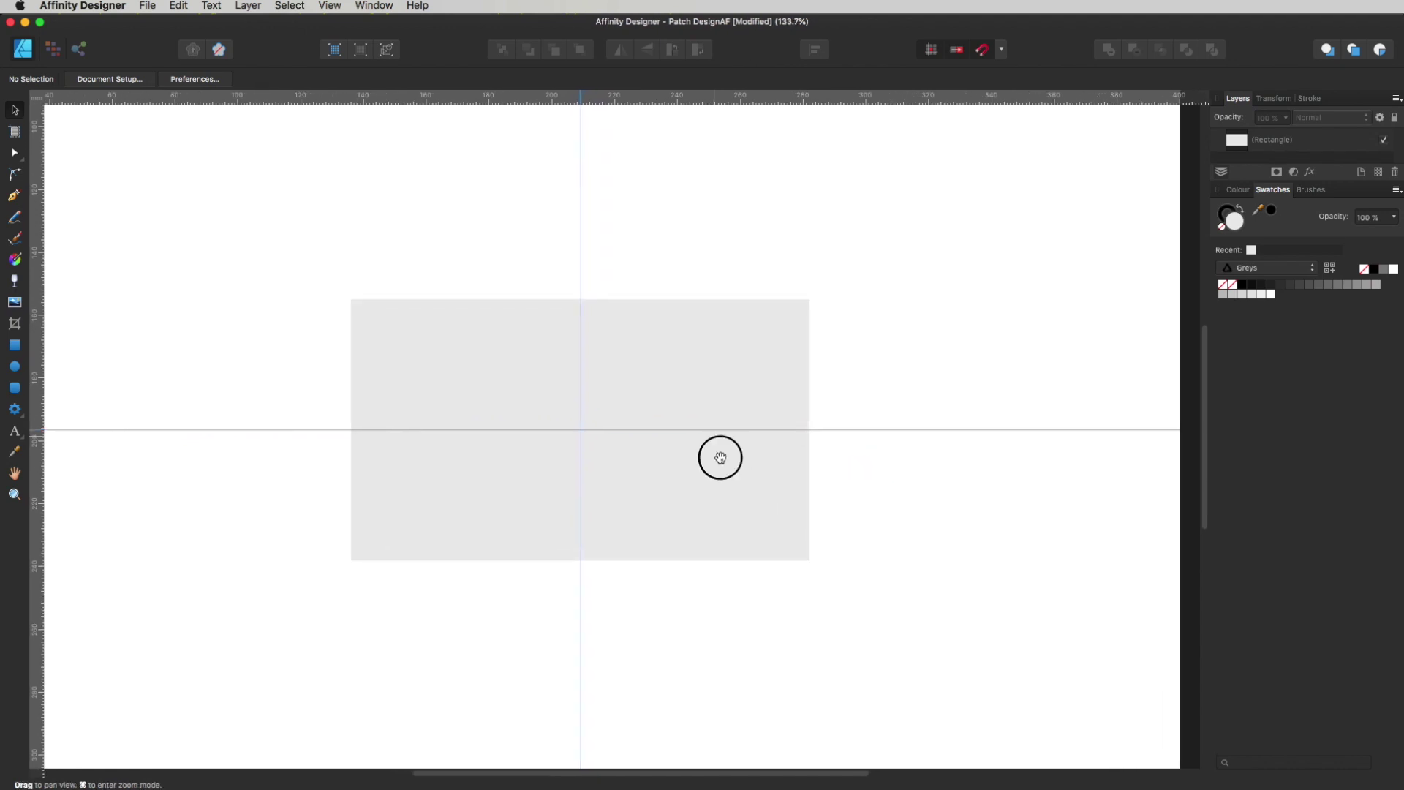
left_click_drag(718, 458, 747, 464)
scroll(749, 448, "down", 1)
key("h")
key("v")
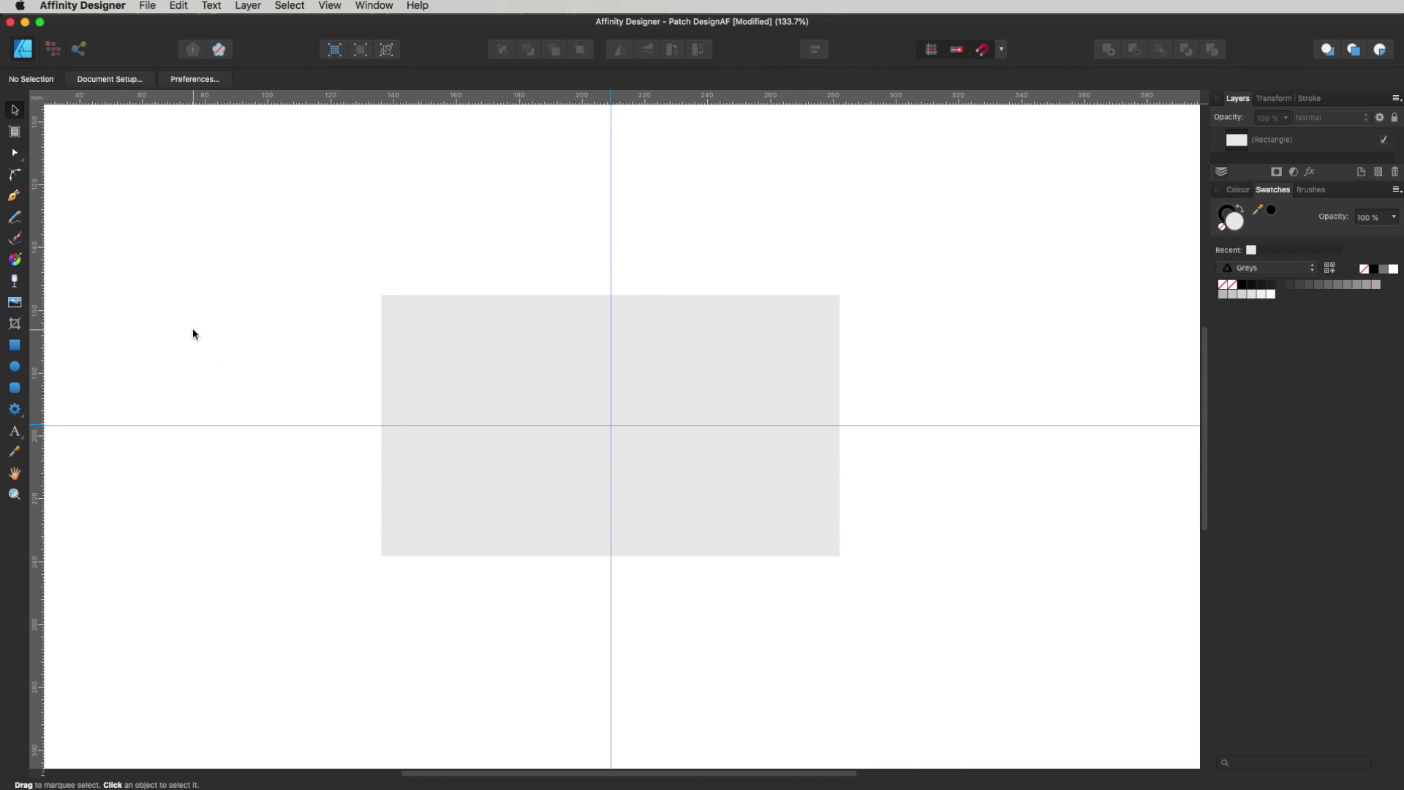
left_click(15, 368)
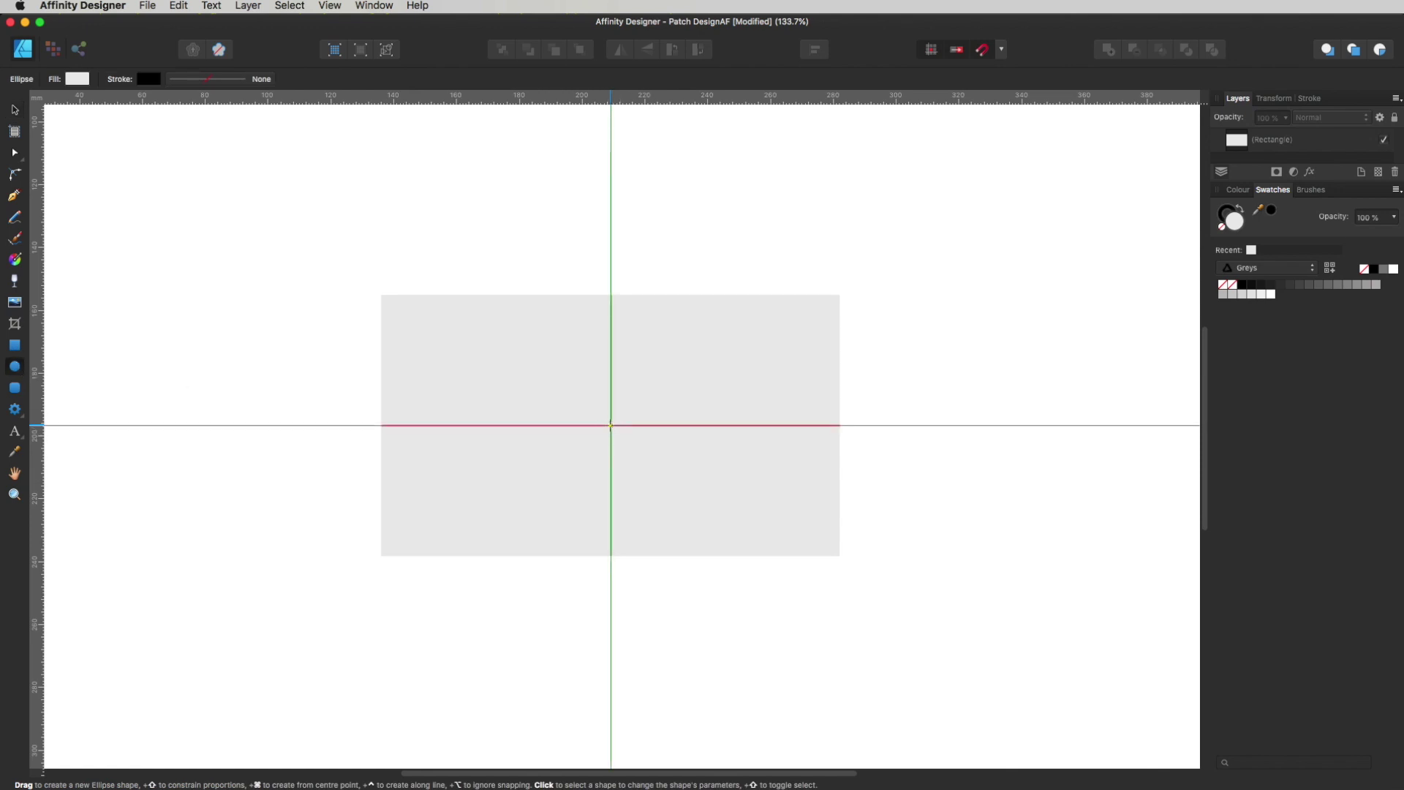
left_click_drag(611, 425, 899, 558)
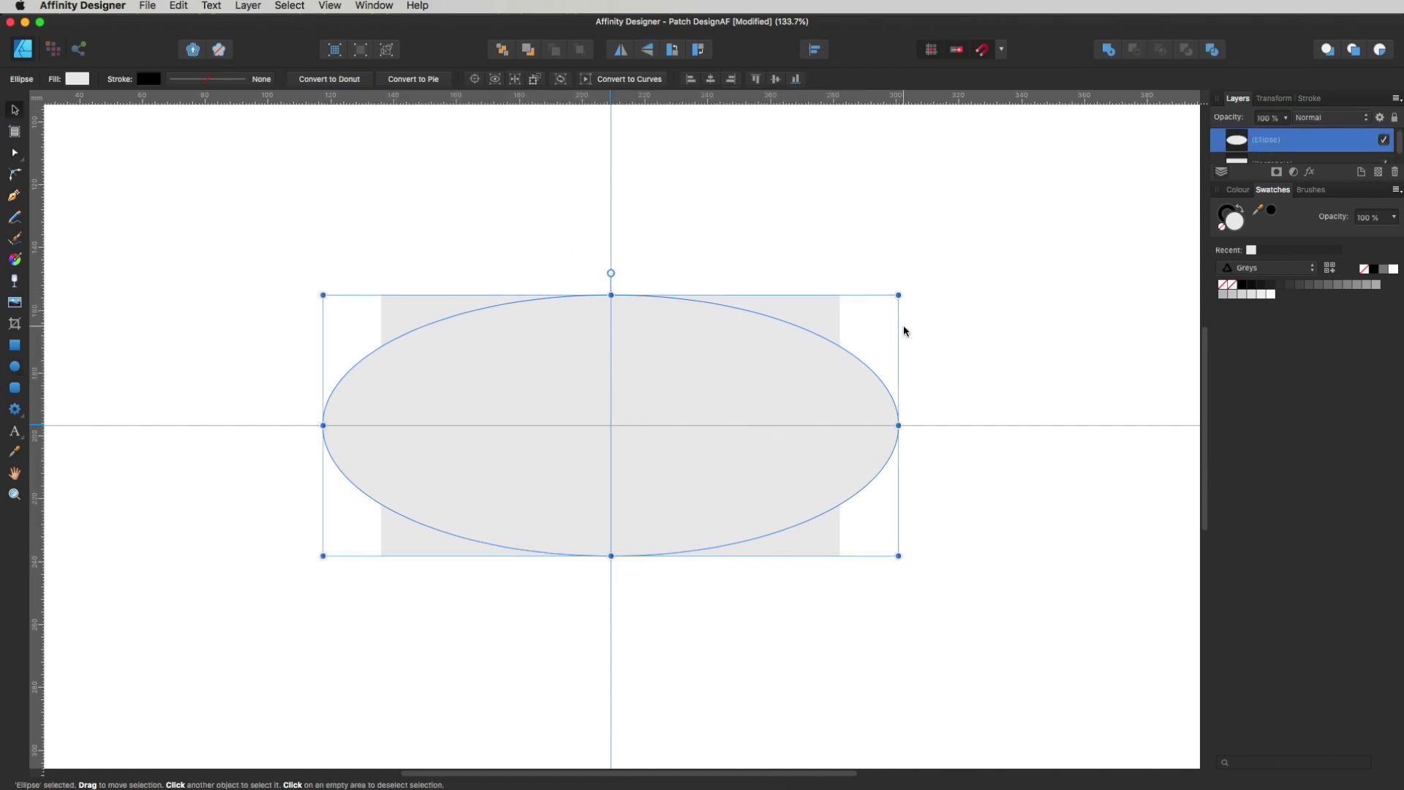
Step: Remove the ellipse's fill and give it a 6.5 pt black stroke
left_click(1223, 229)
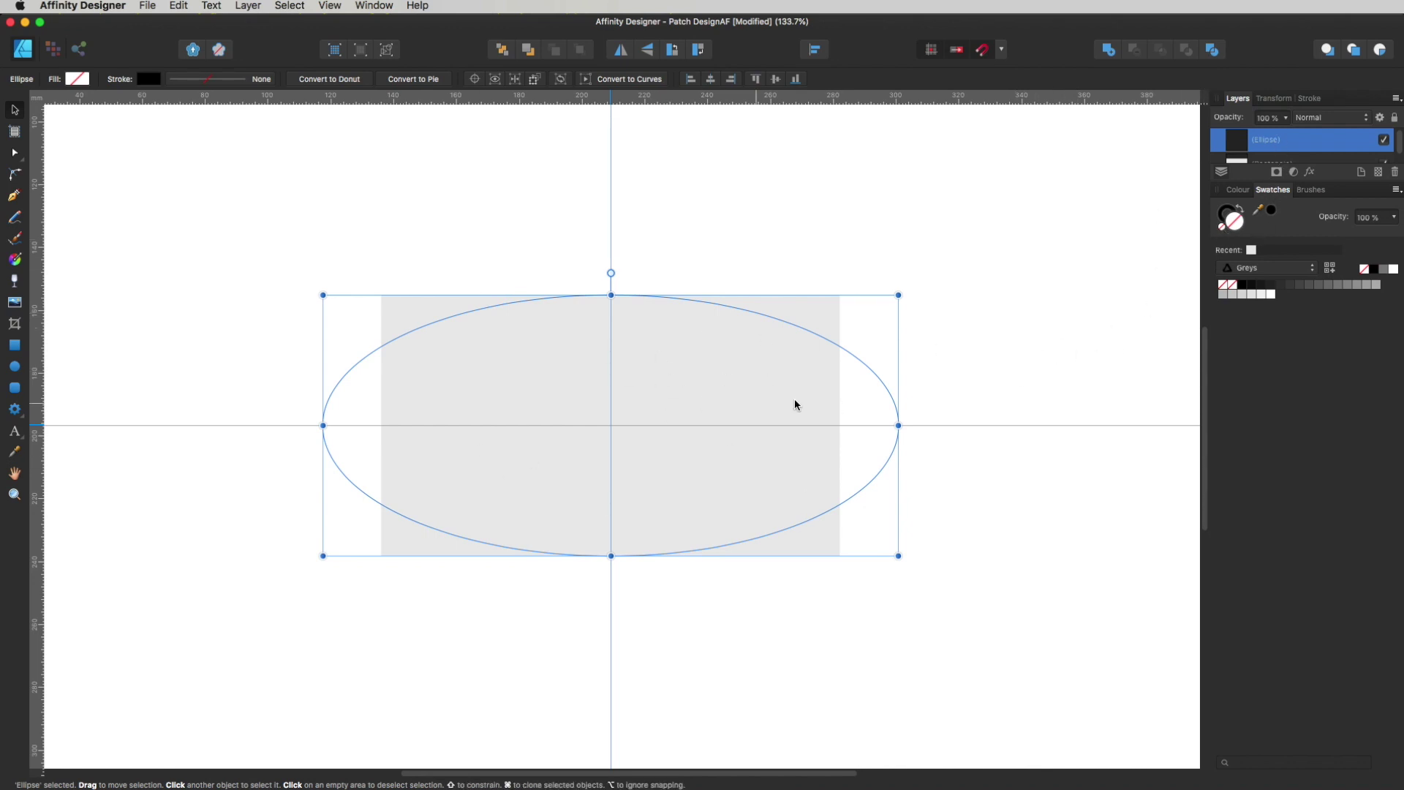
left_click(1311, 99)
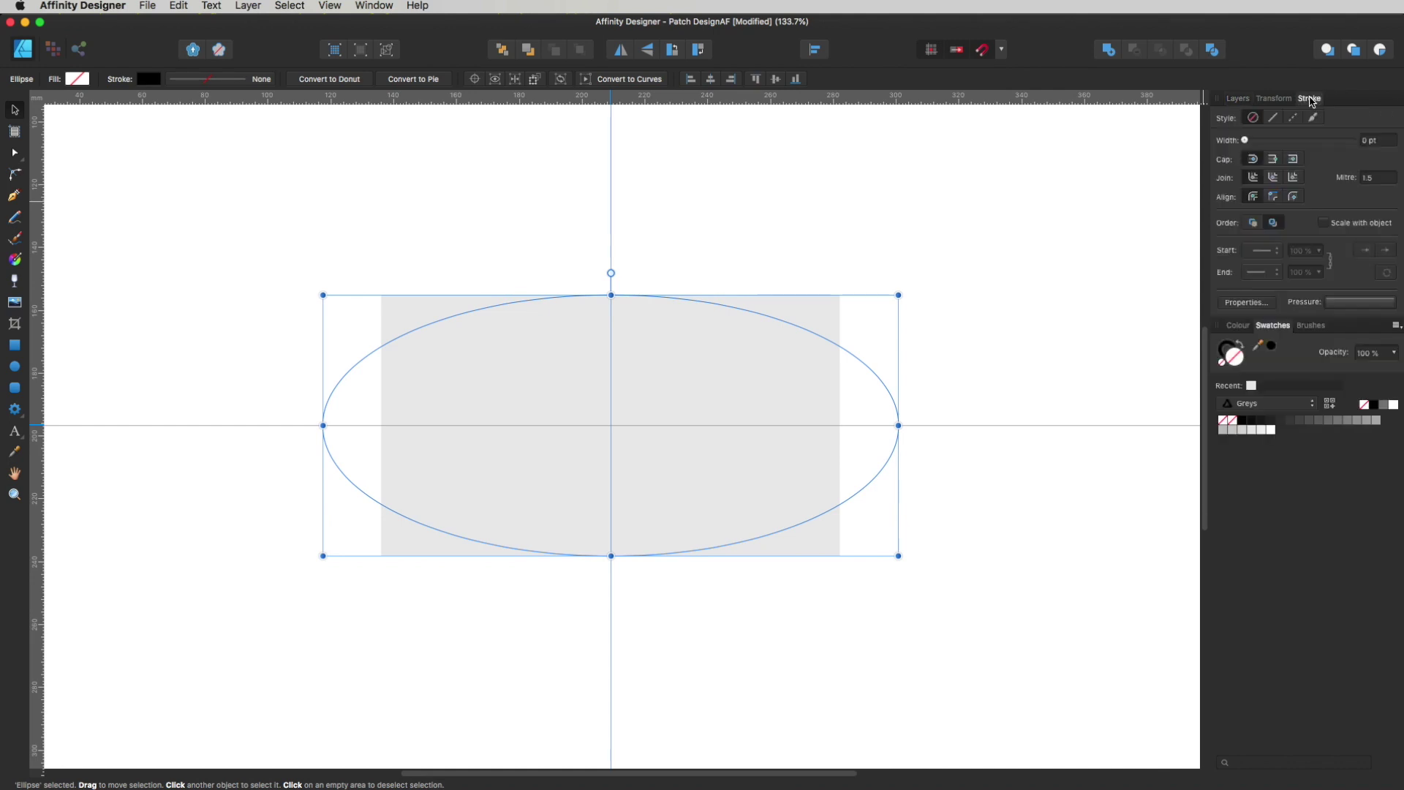
left_click_drag(1245, 144, 1284, 141)
left_click(931, 341)
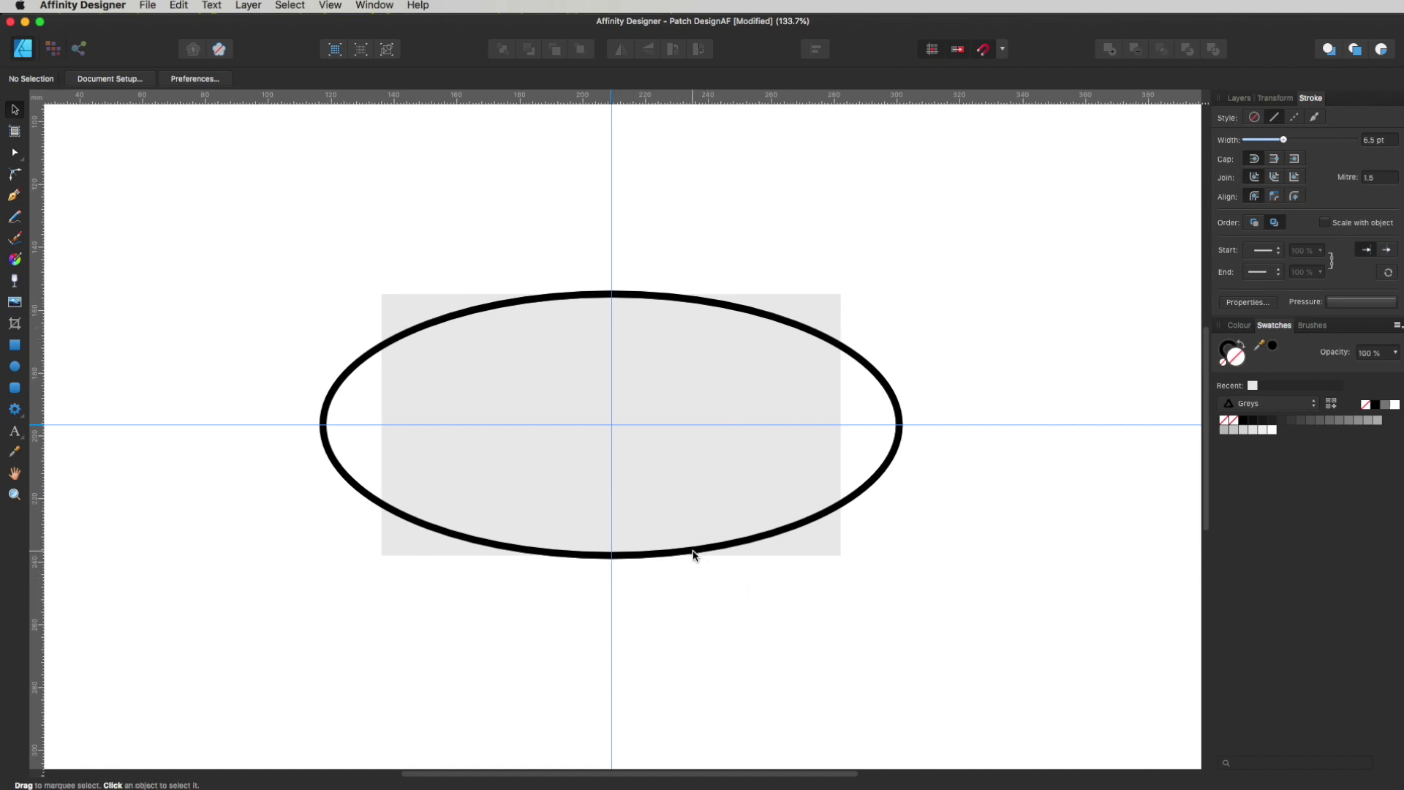
Step: Stretch the ellipse downwards from its lower edge to a height of about 121 mm
left_click(854, 355)
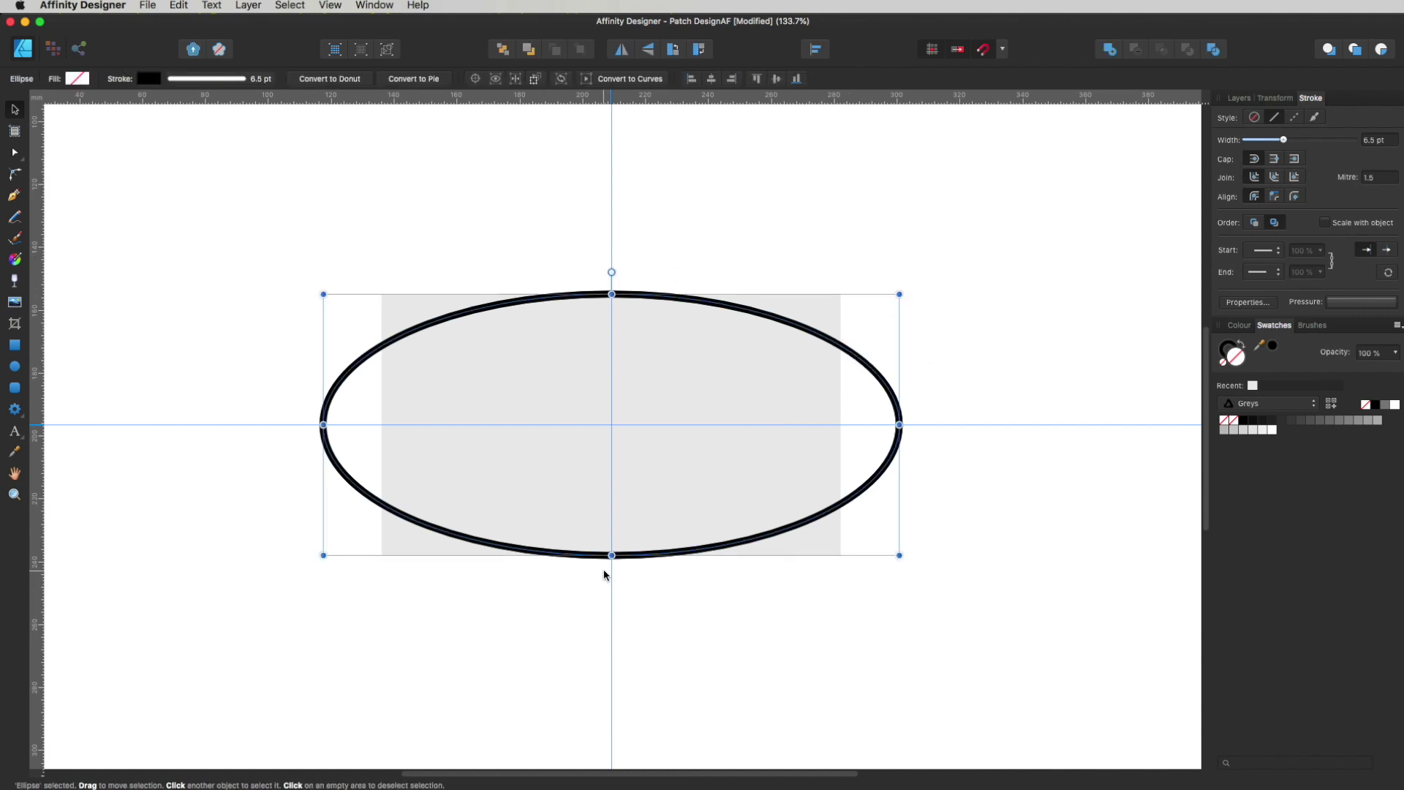
left_click(613, 557)
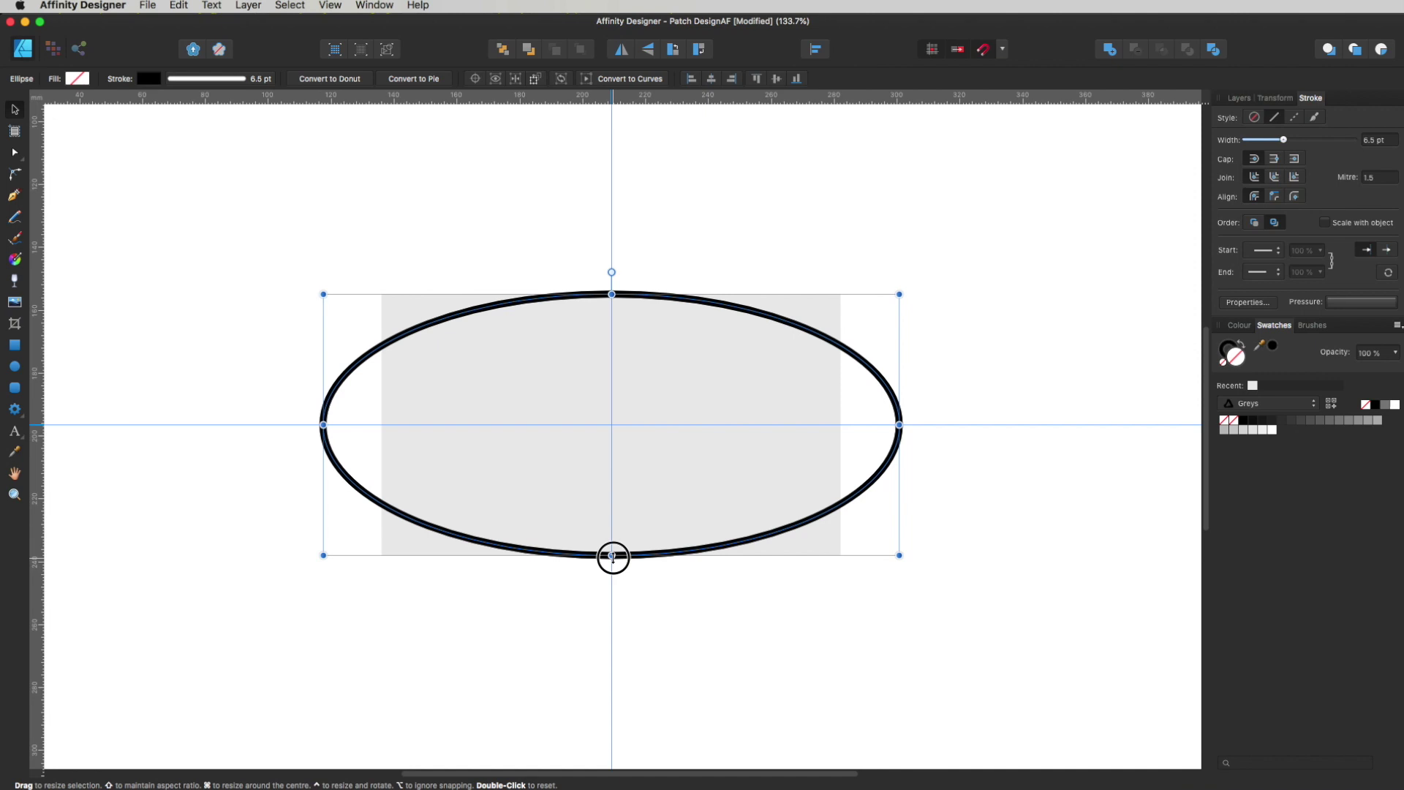
left_click_drag(613, 557, 613, 674)
left_click(931, 422)
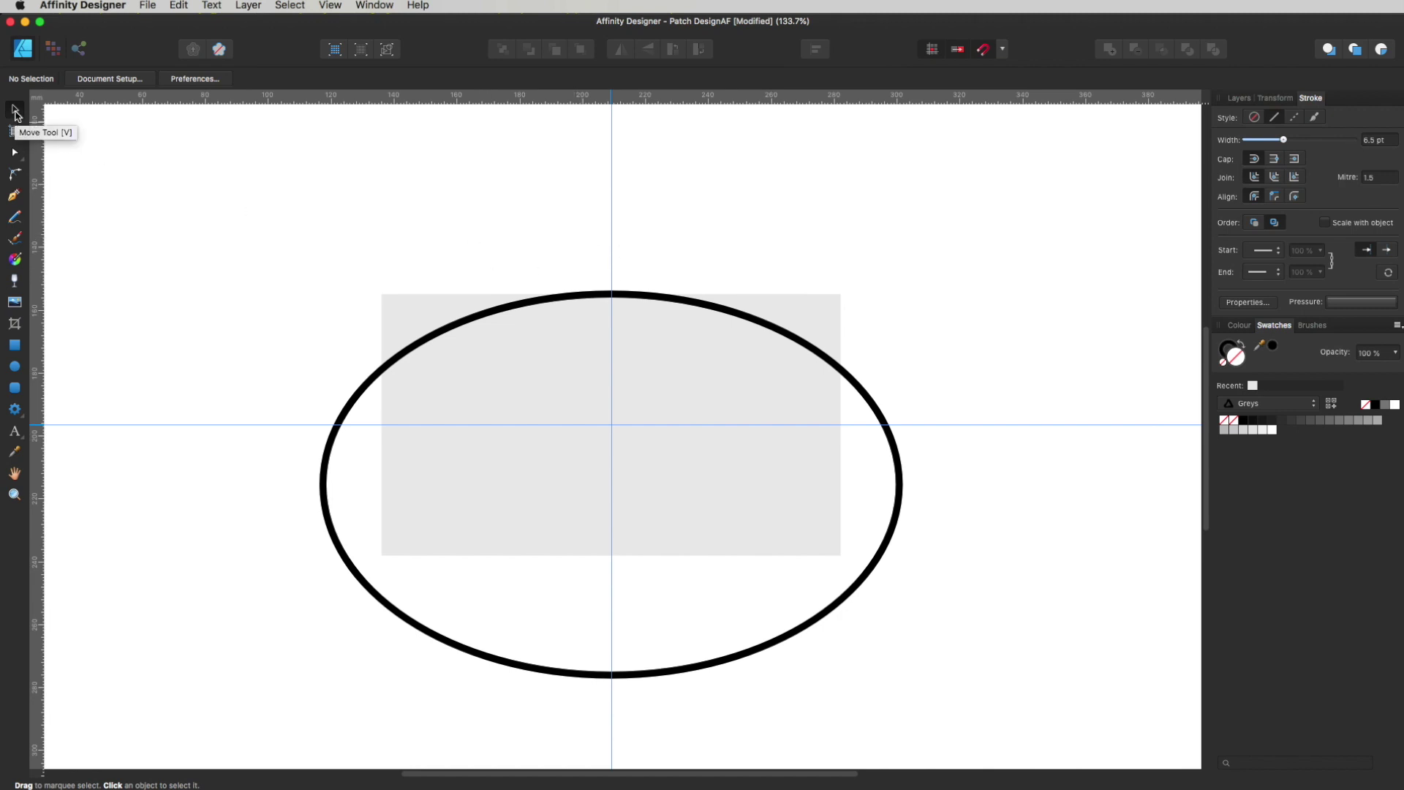
Step: Duplicate the ellipse about 20 mm straight down and narrow the copy symmetrically to about 168 mm wide
left_click(701, 307)
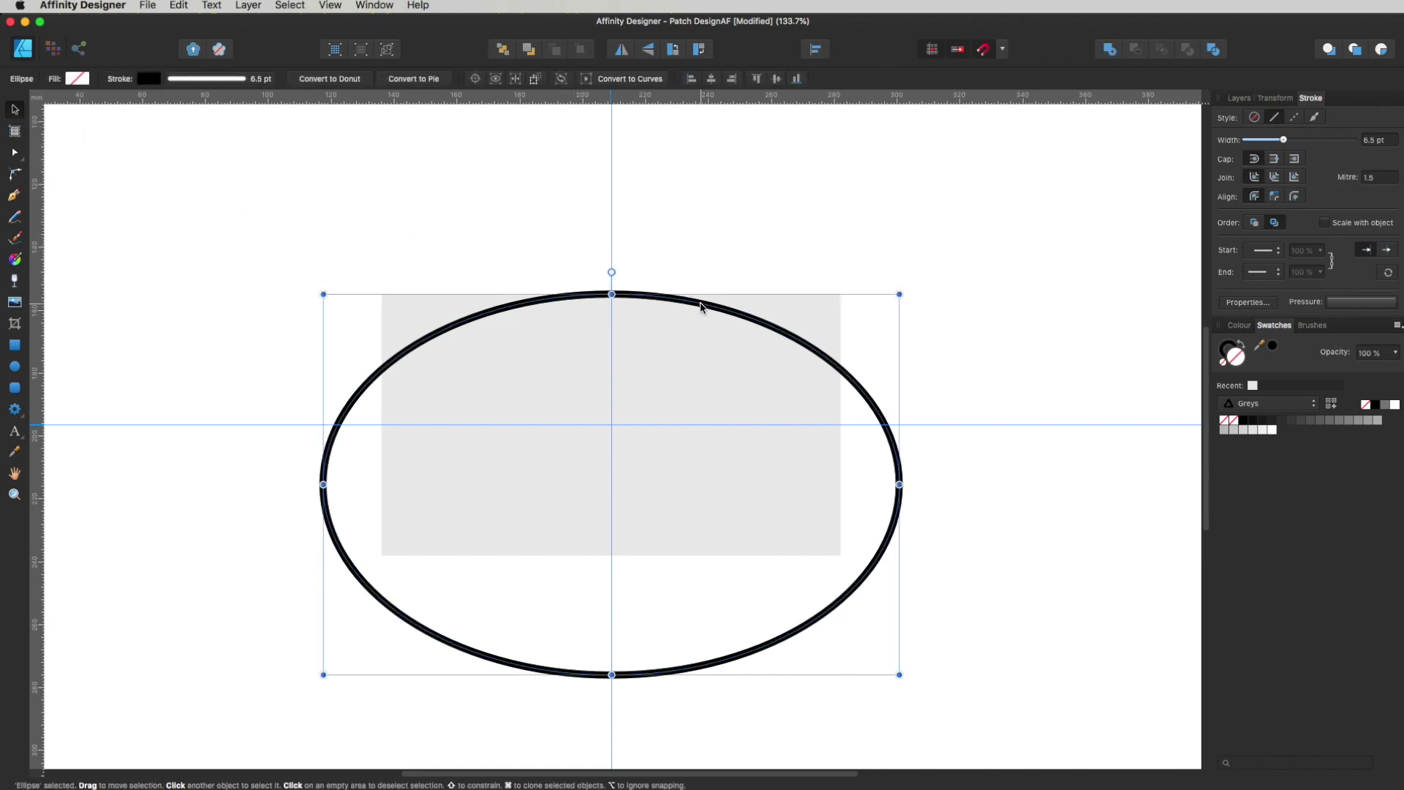
left_click(701, 307)
left_click_drag(701, 308, 702, 370)
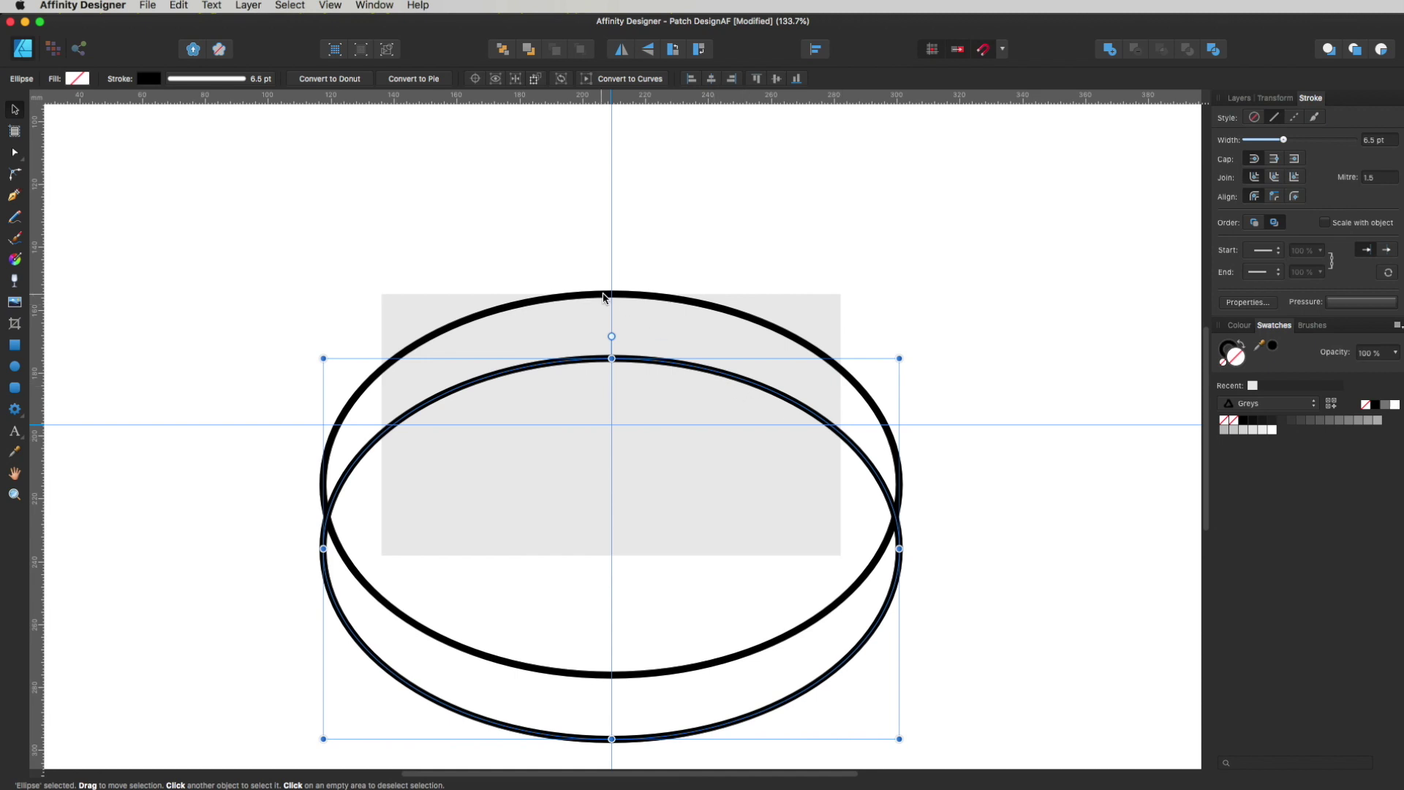
left_click(901, 550)
mouse_move(901, 550)
left_mouse_down()
mouse_move(841, 540)
mouse_move(875, 539)
left_mouse_up()
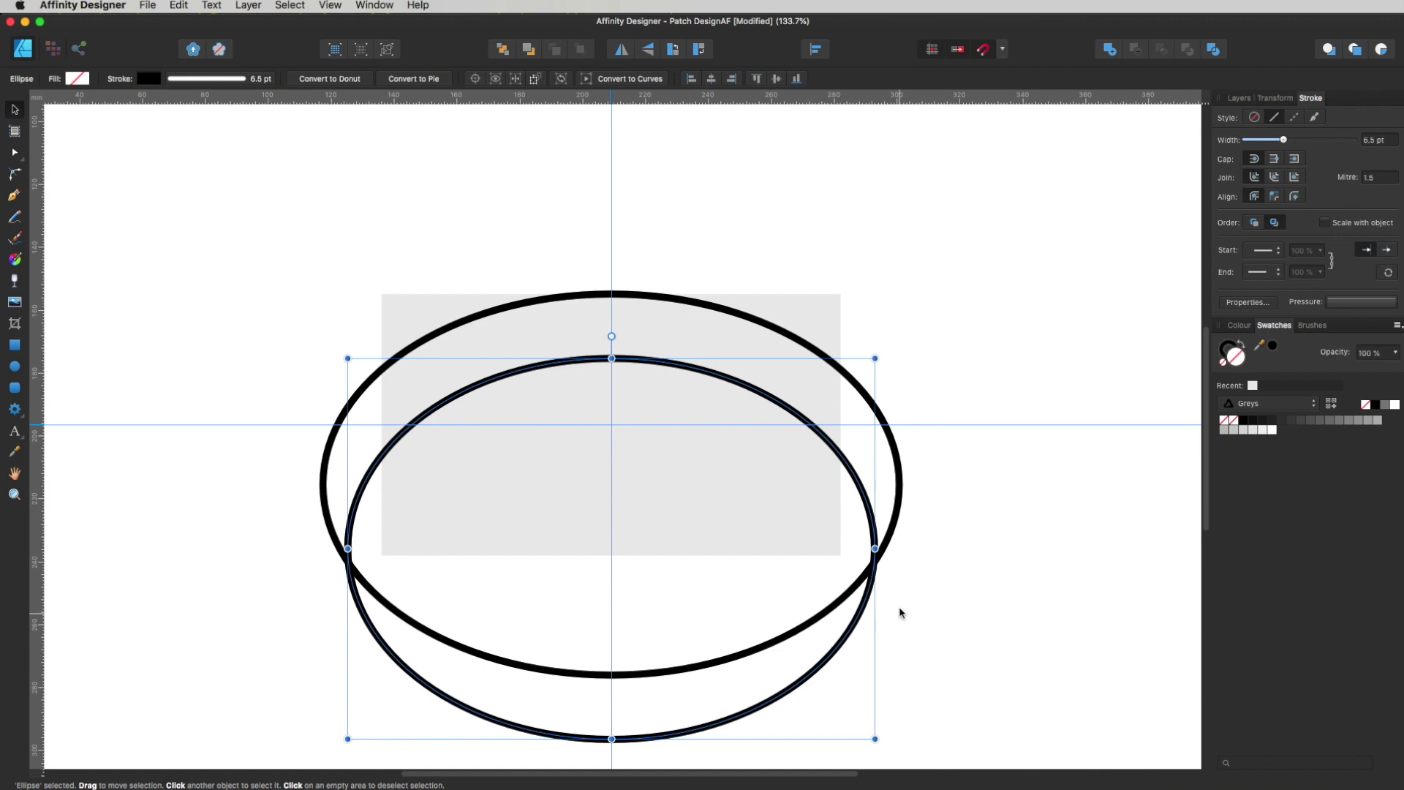
left_click(986, 539)
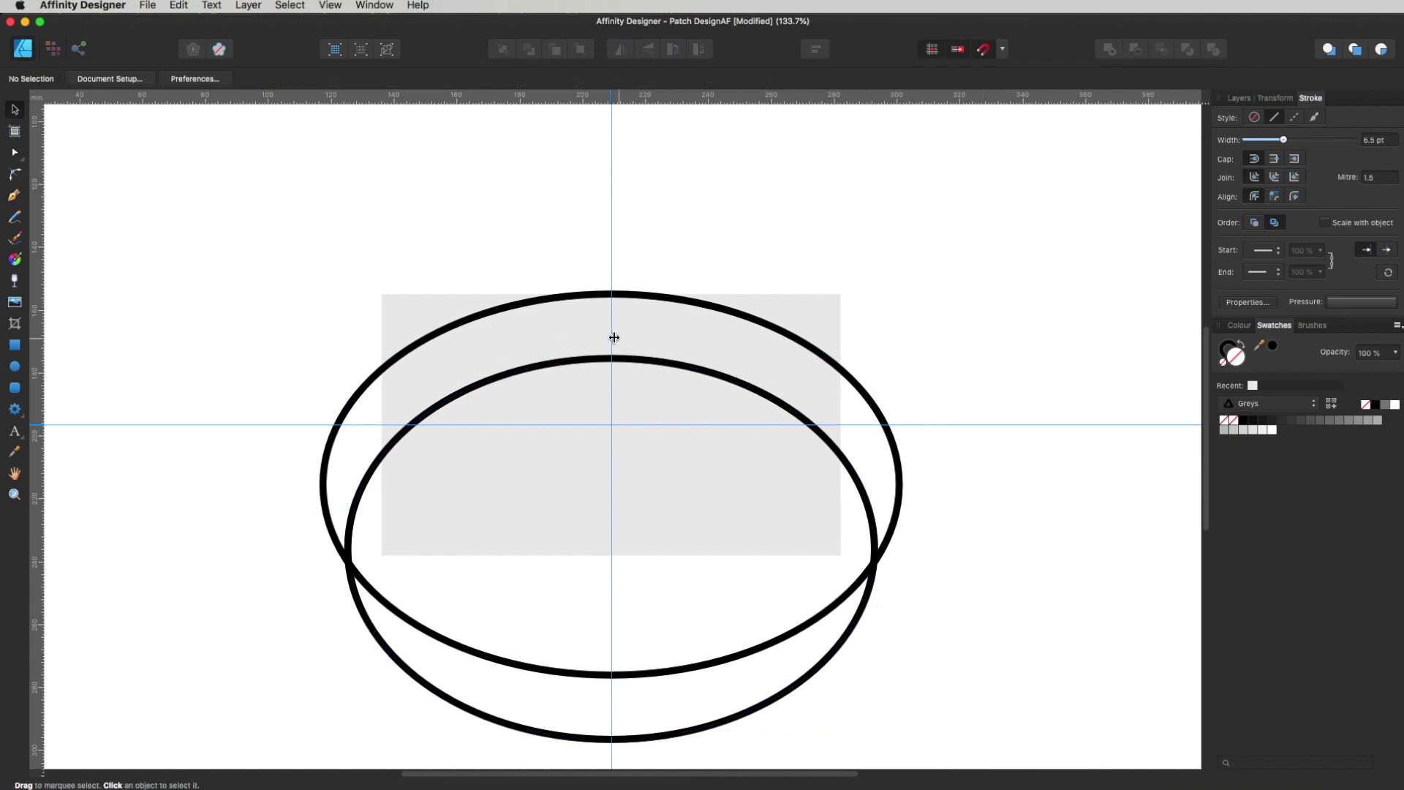
Step: Lower the top edge of the wider ellipse by about 3 mm, keeping its bottom edge in place
left_click(864, 393)
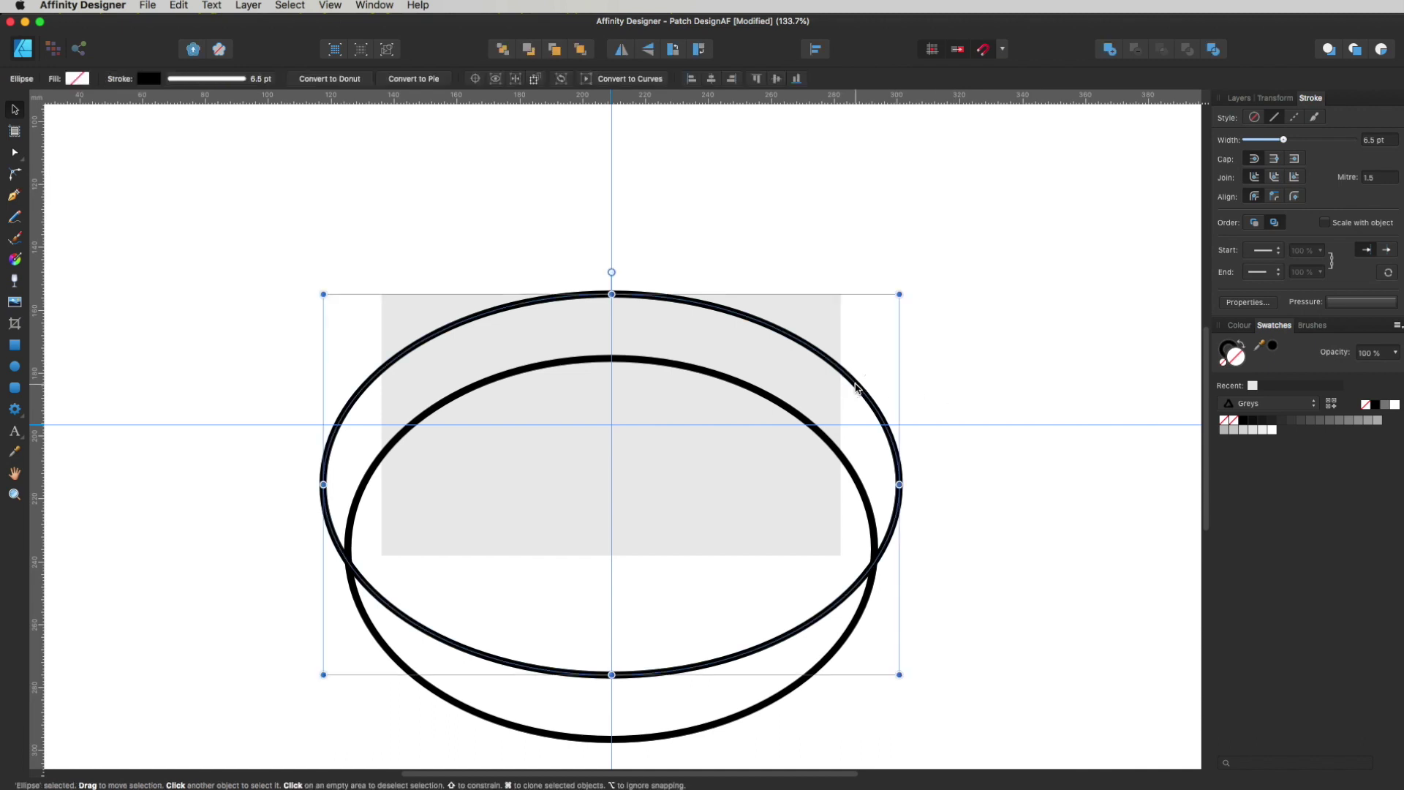
left_click_drag(612, 294, 614, 301)
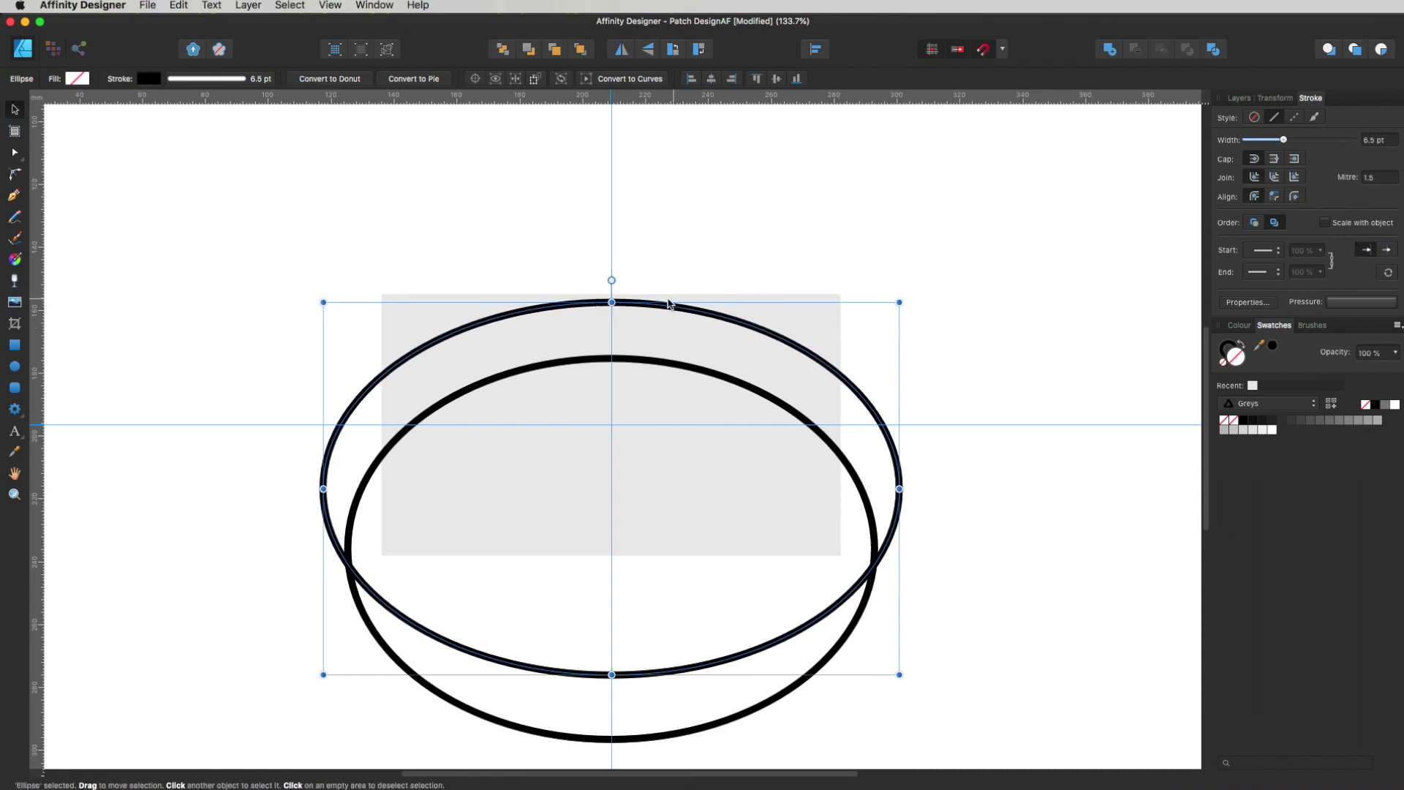
left_click(962, 329)
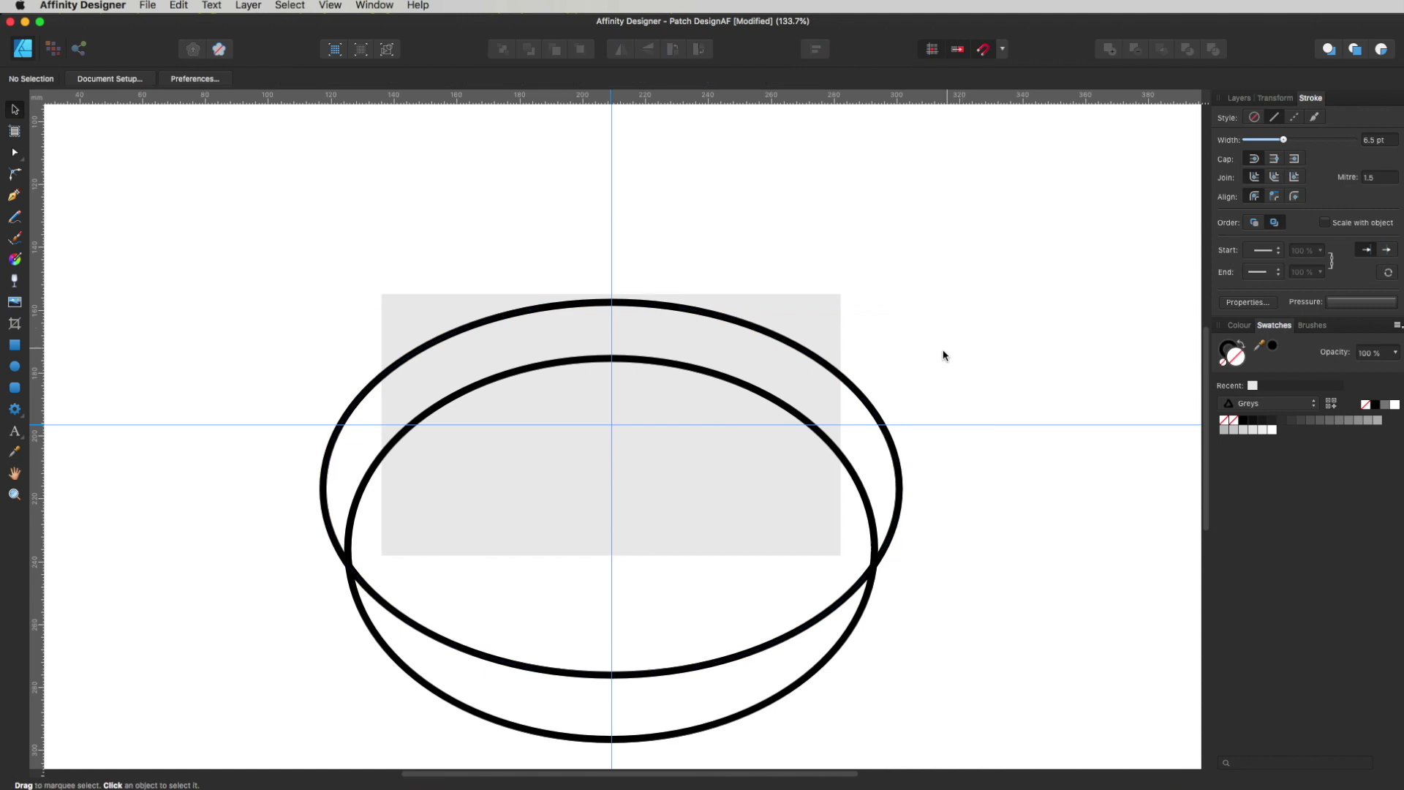
Step: Subtract the narrower lower ellipse from the wider one to form a crescent
left_click(847, 467)
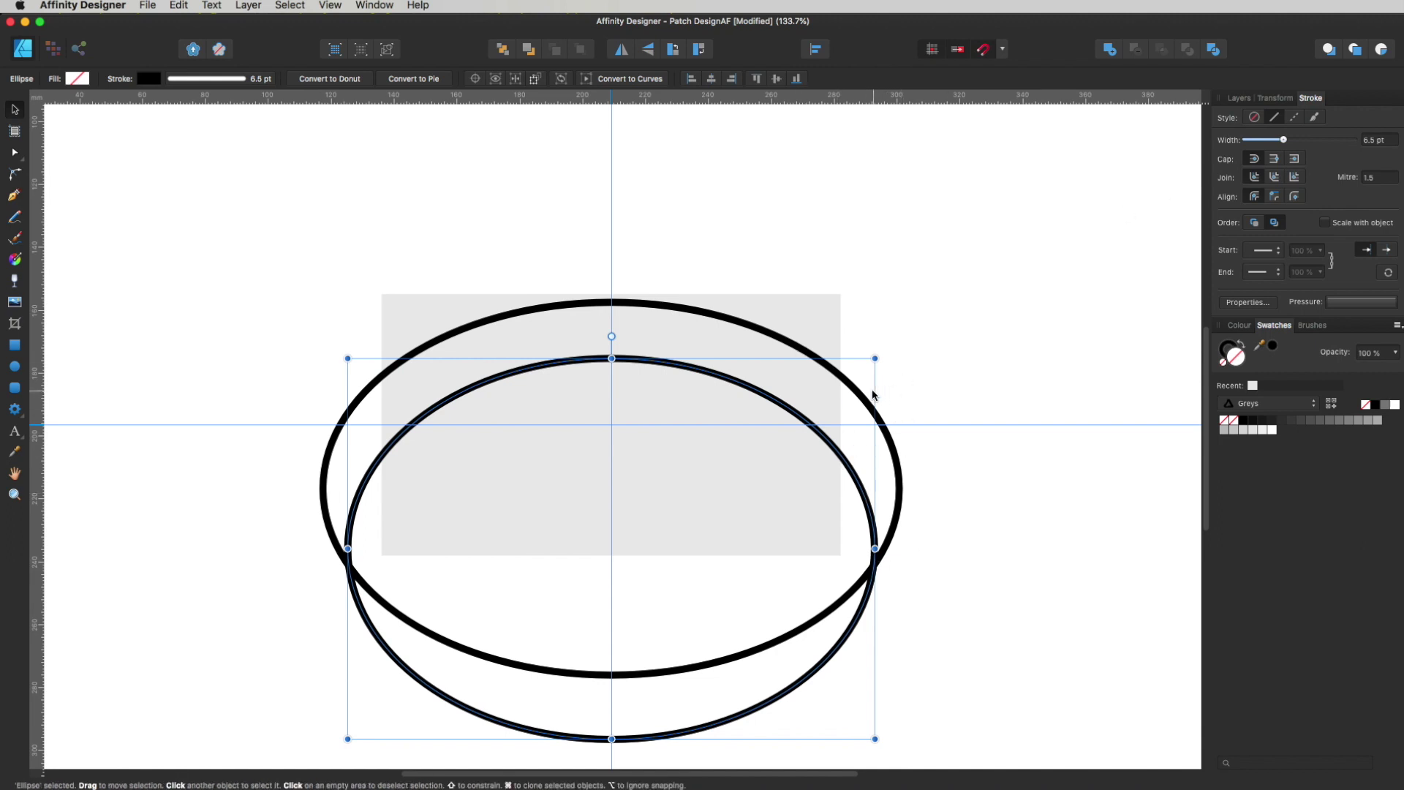
left_click(1236, 98)
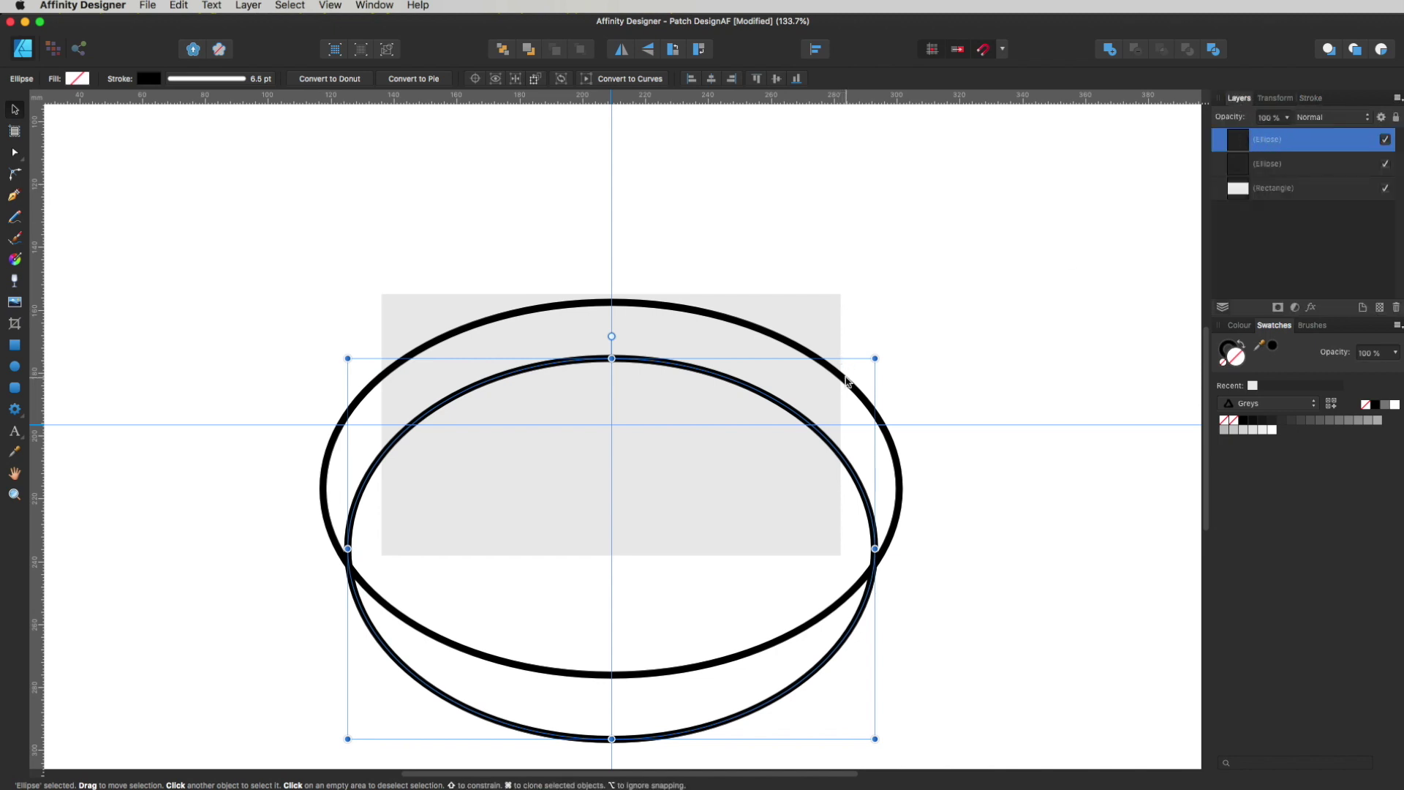
left_click(1283, 166, "shift")
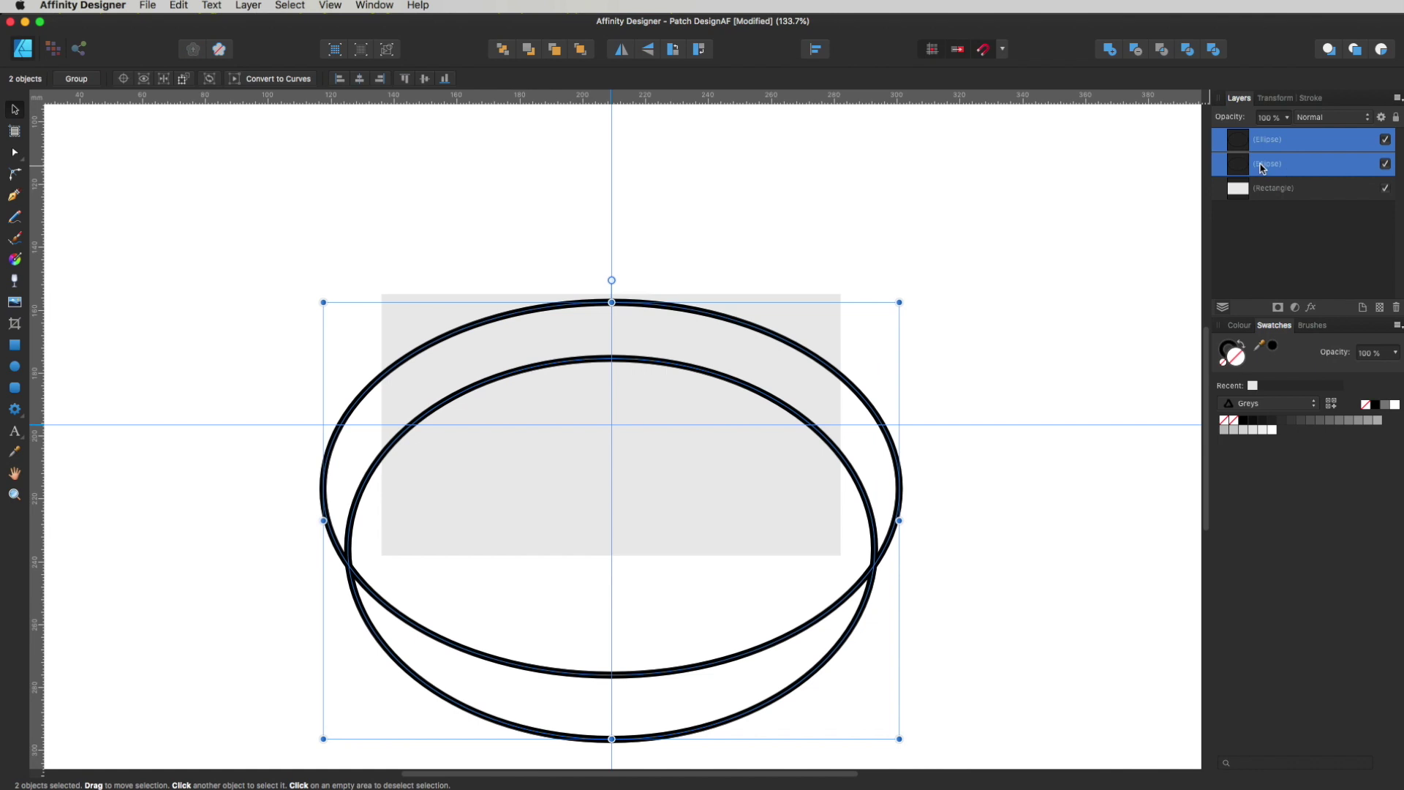
left_click(1138, 53)
left_click(1035, 292)
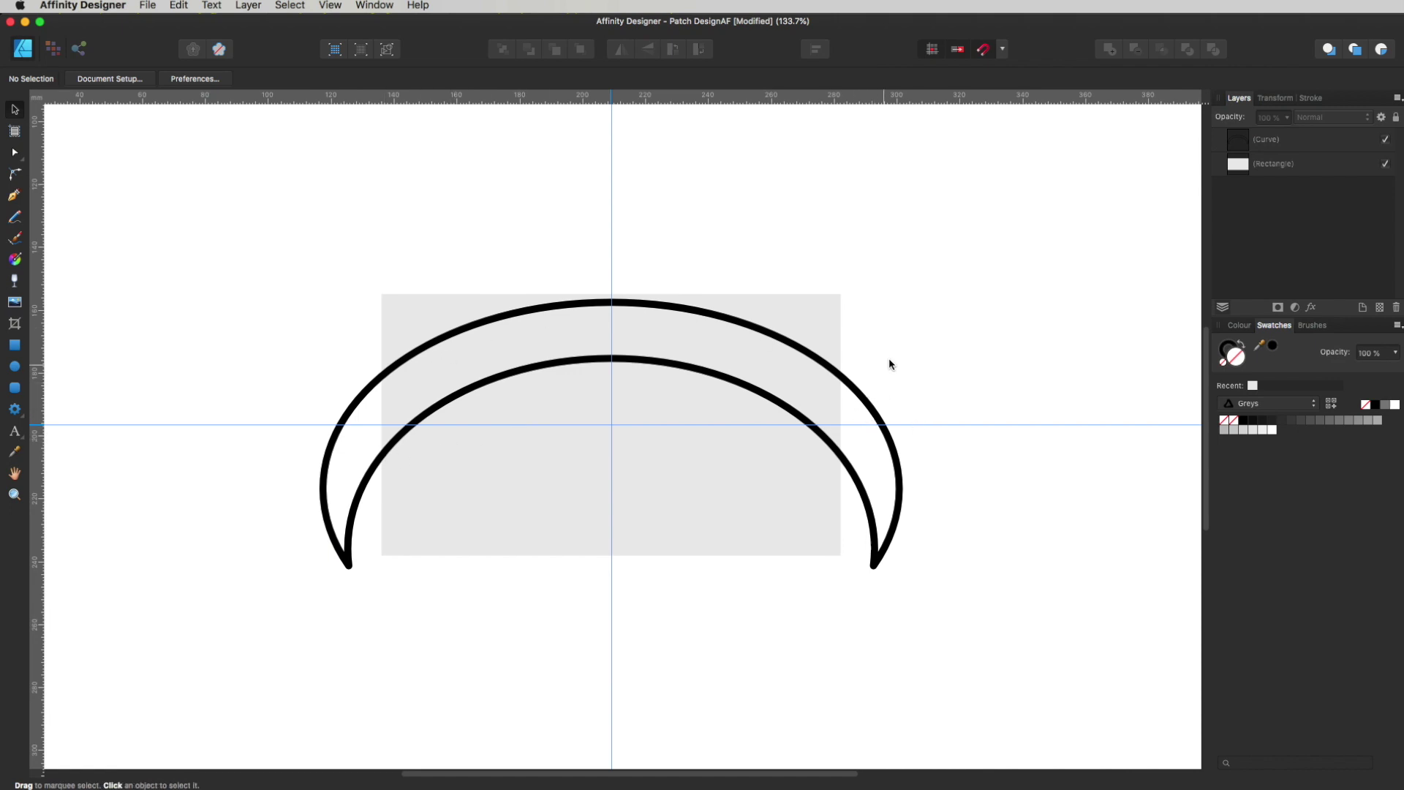
Step: Try to intersect the crescent with the grey rectangle to cut out an arched band
left_click(825, 365)
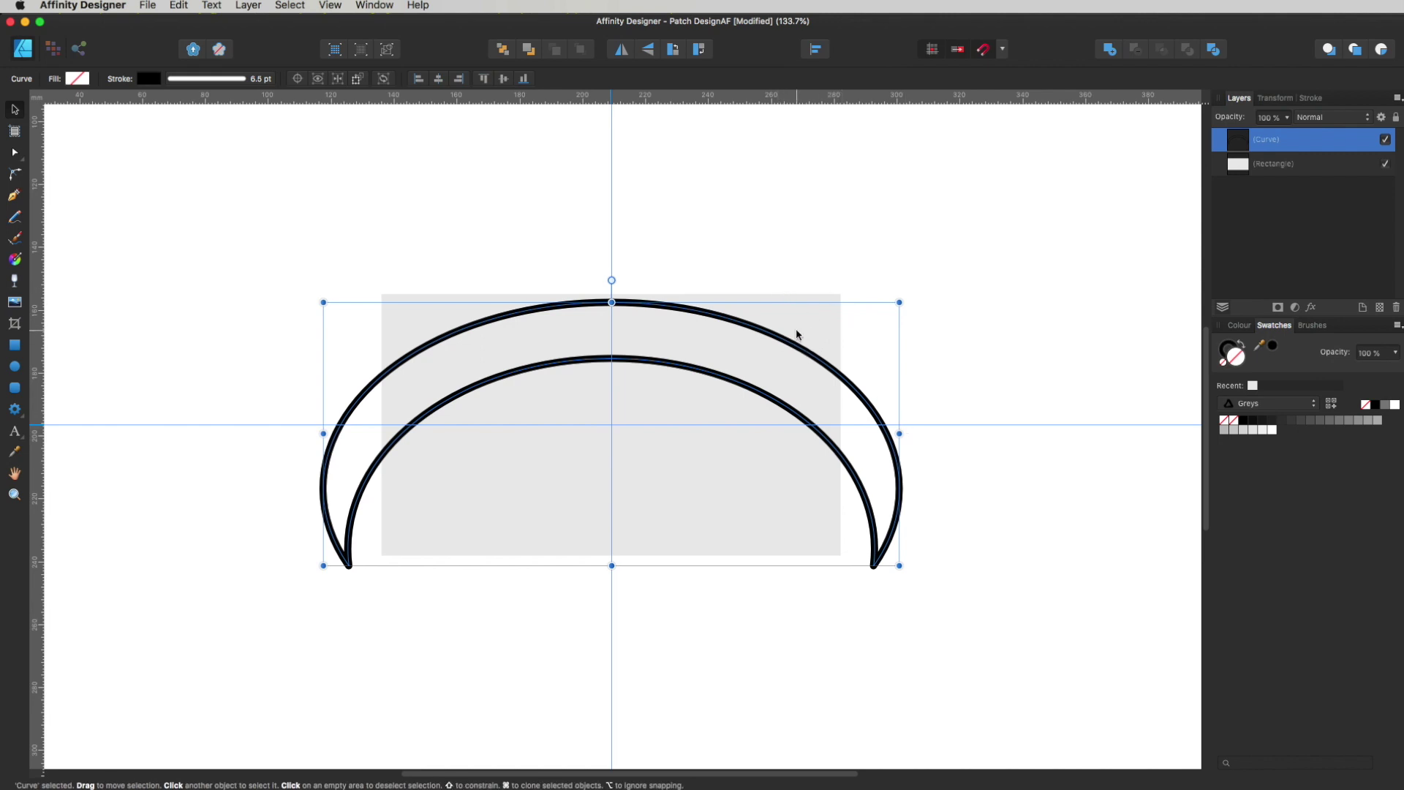
left_click(820, 316, "shift")
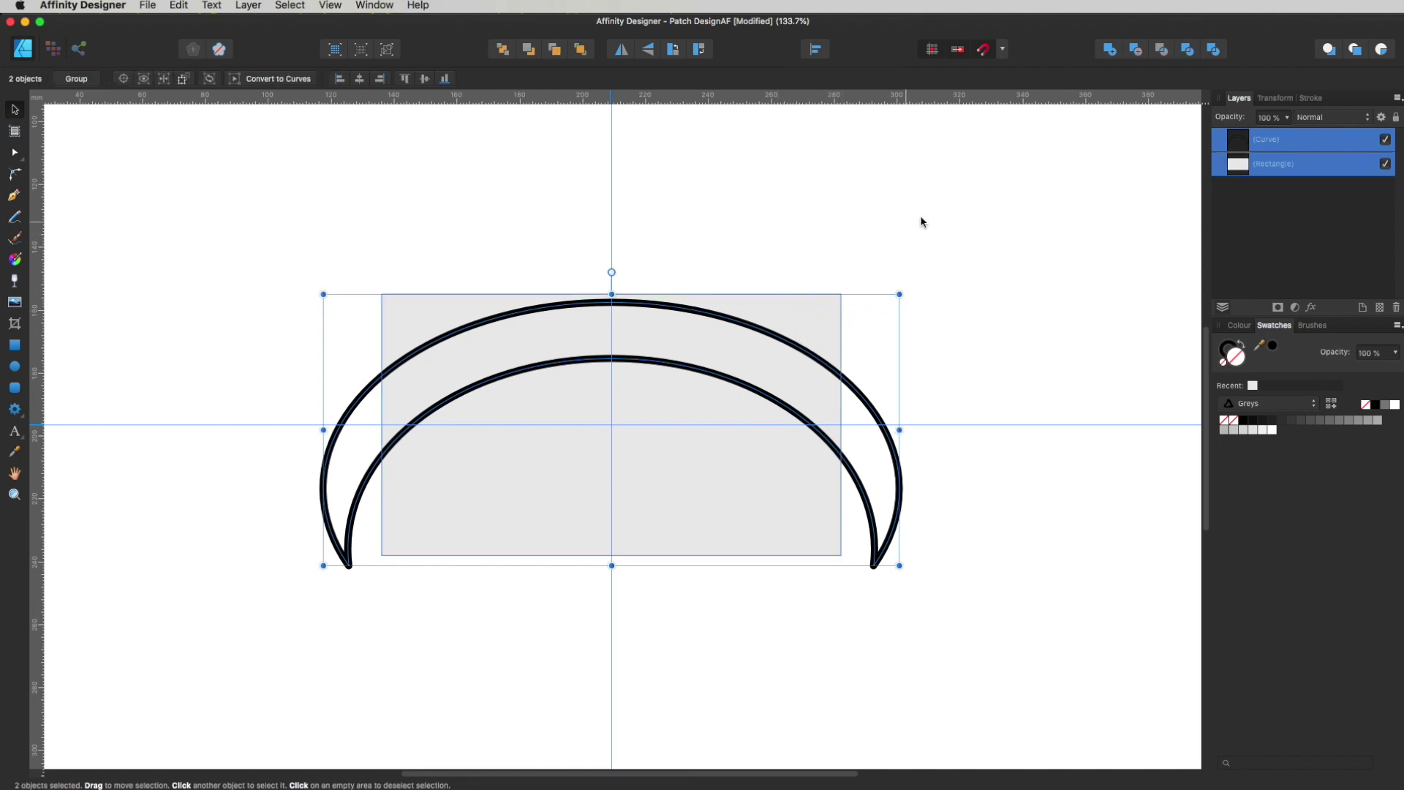
left_click(1164, 55)
left_click(562, 434)
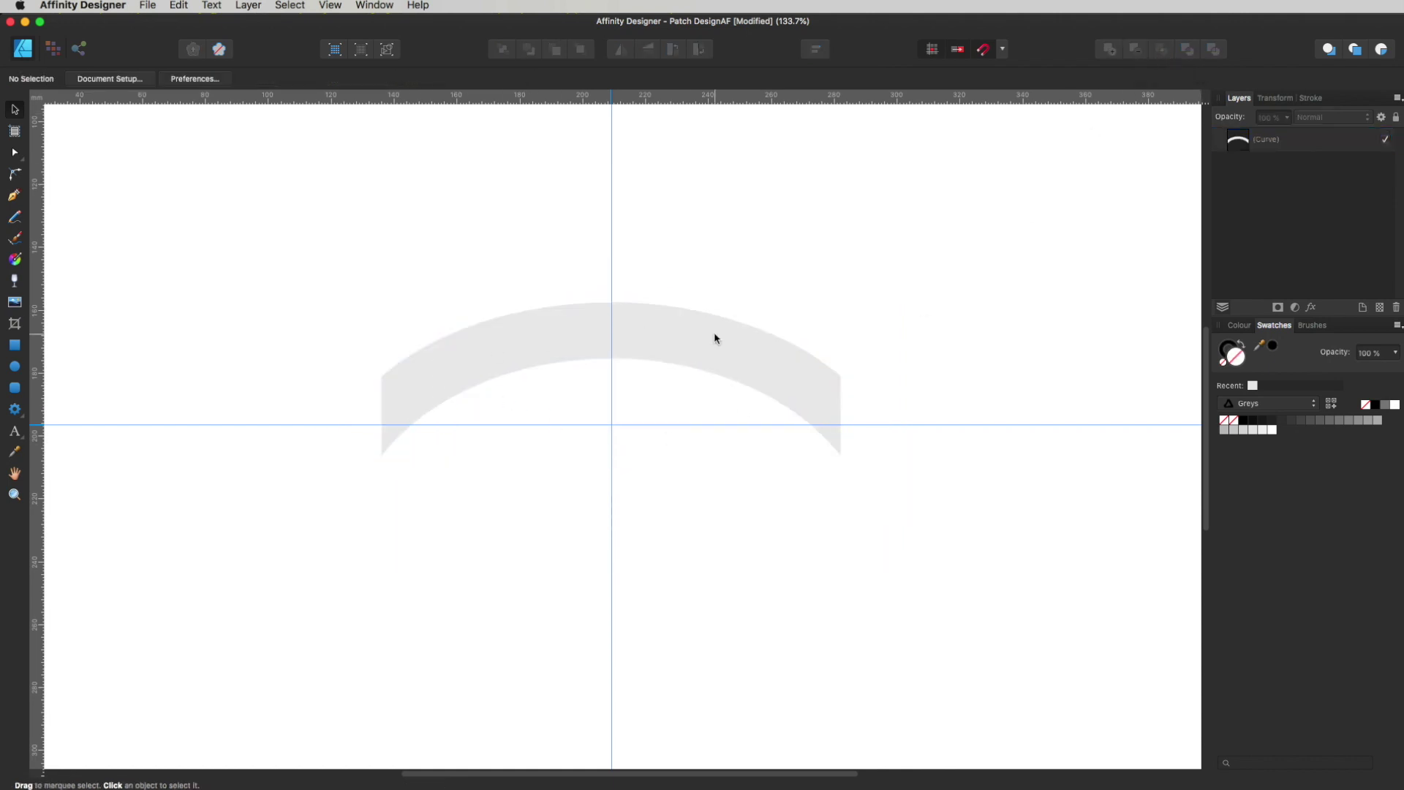
Step: Undo the intersection to get back the separate crescent and grey rectangle
left_click(809, 370)
left_click(716, 255)
left_click(705, 336)
key("super+c")
left_click(750, 249)
key("super+z")
key("super+z")
key("super+z")
key("super+z")
key("super+z")
key("super+z")
key("super+z")
Step: Move the crescent up about 3 mm and intersect it with the grey rectangle to form an arched band
left_click(704, 316)
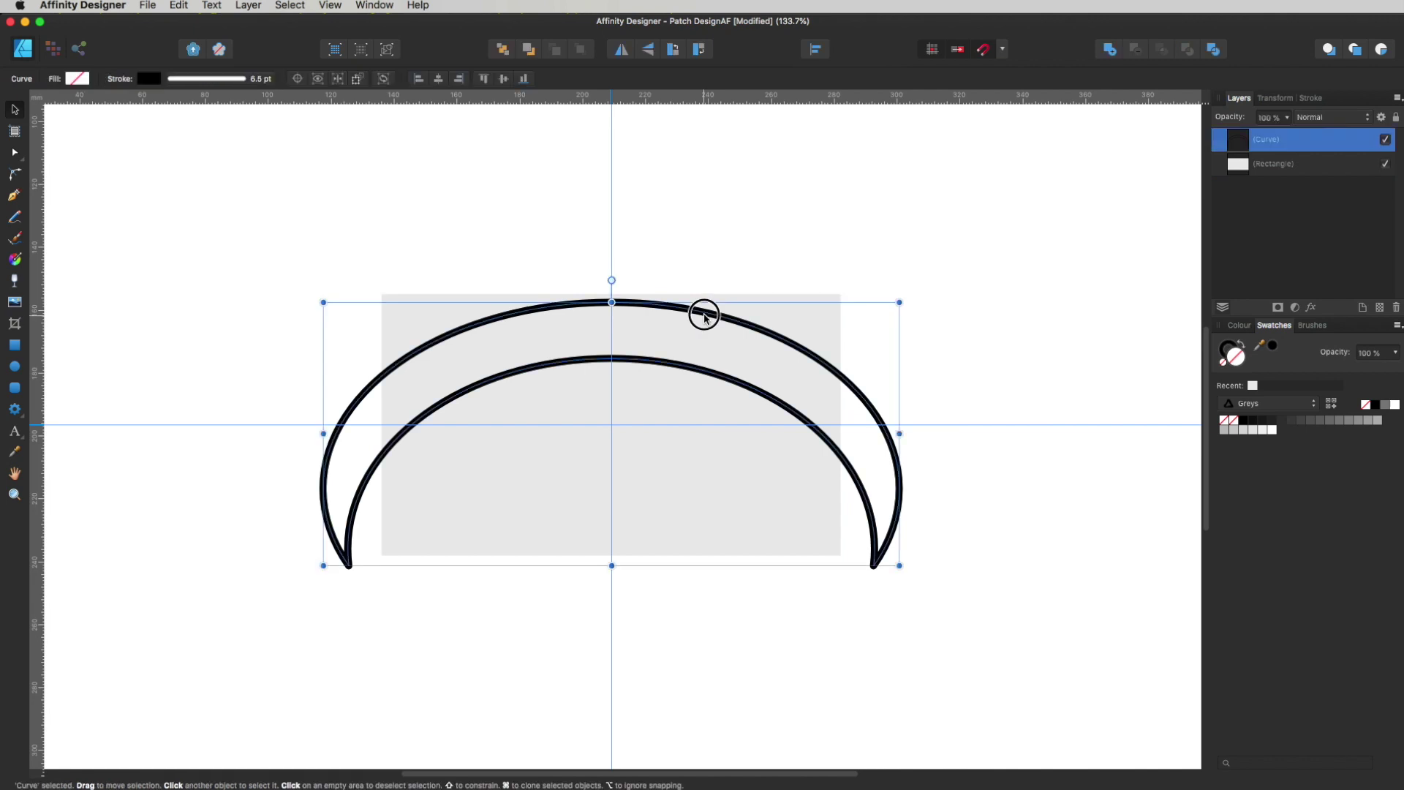
left_click_drag(704, 316, 706, 301)
key("super+a")
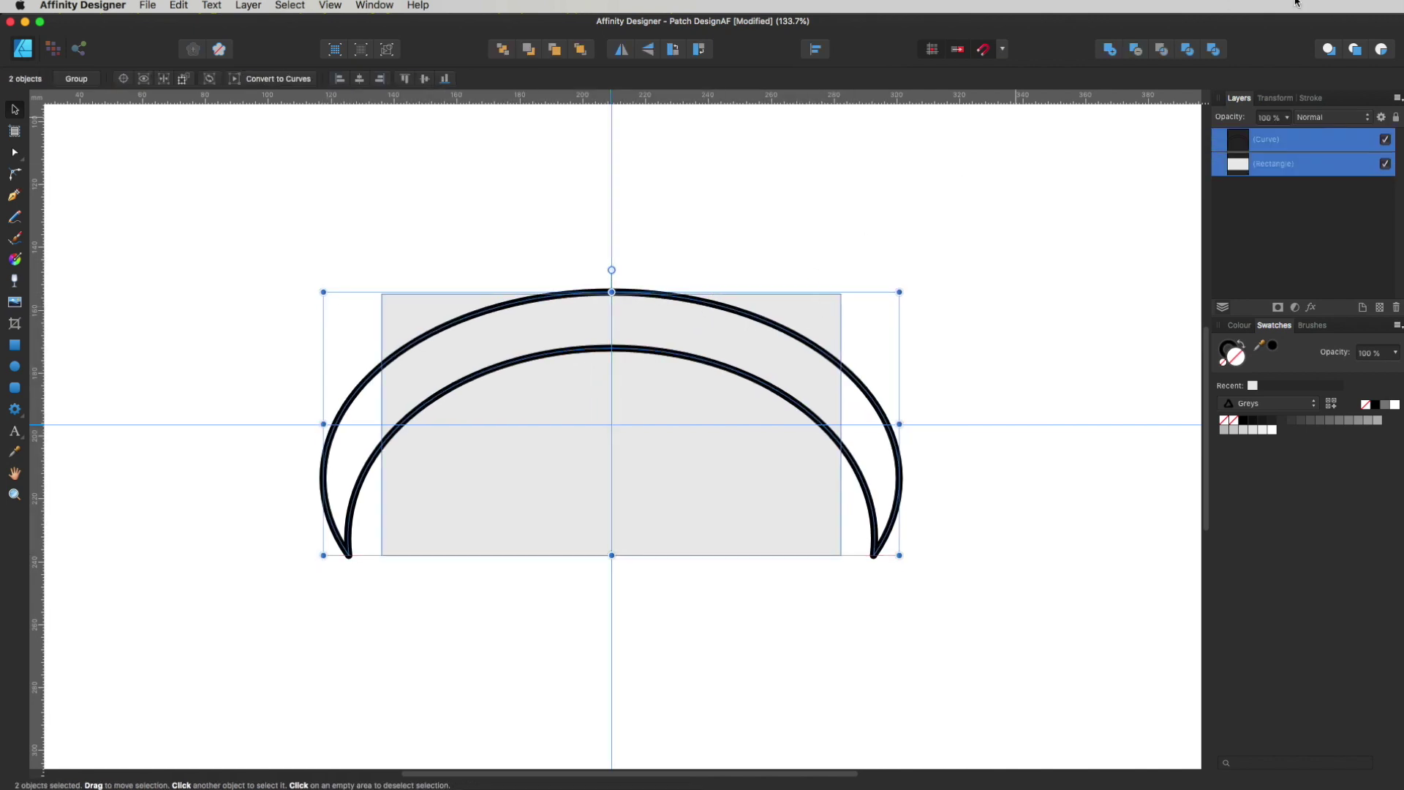
left_click(1162, 51)
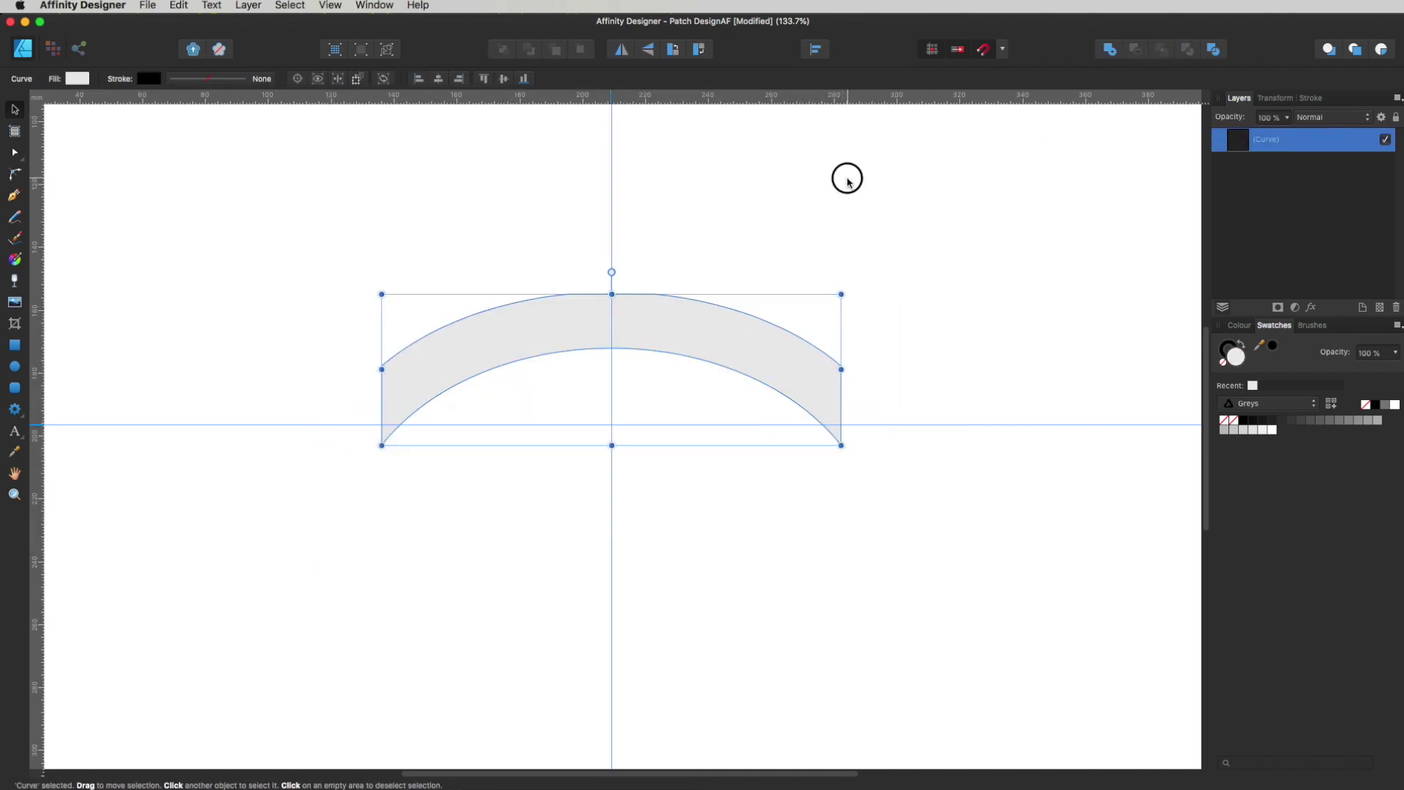
Step: Undo the last intersection to restore the separate crescent and grey rectangle
key("super+d")
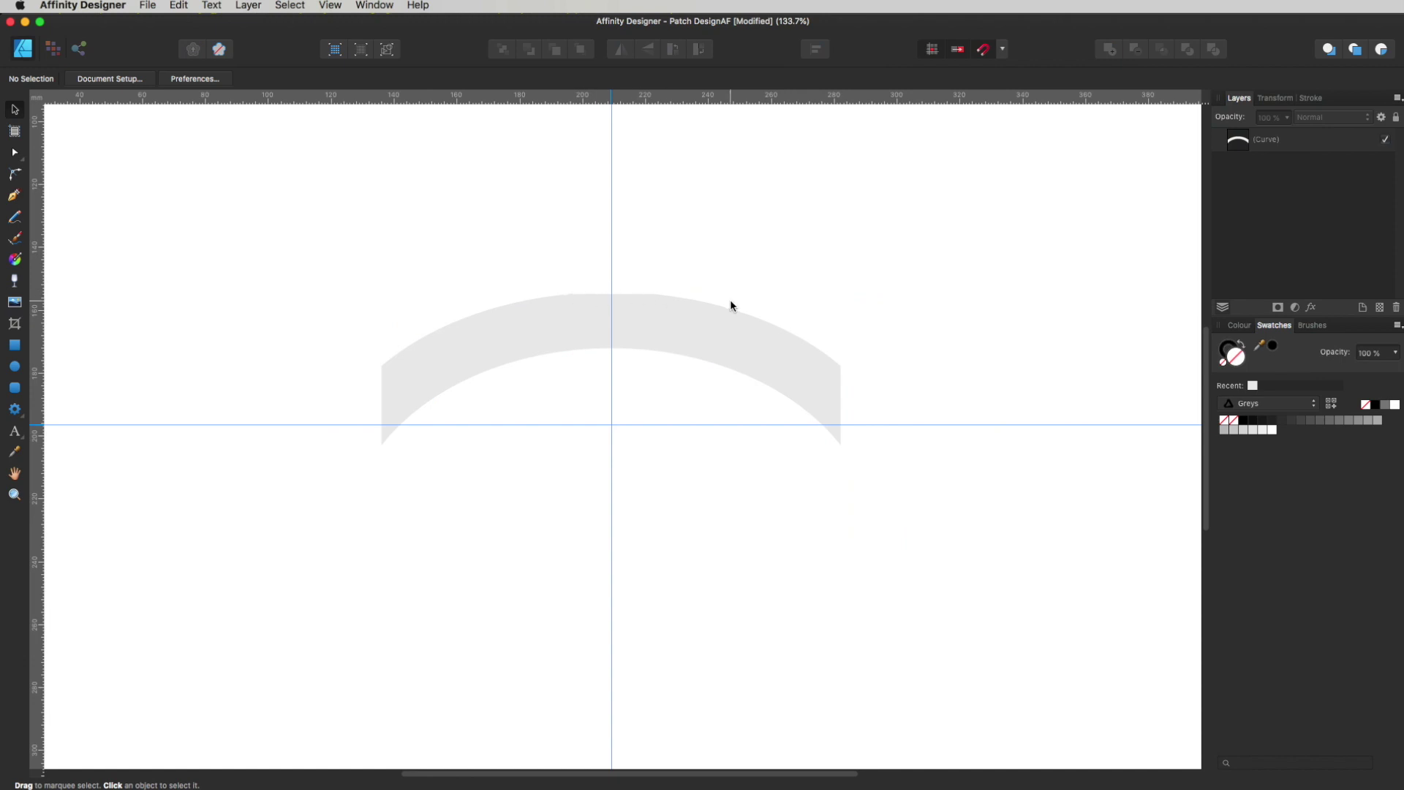
key("super+z")
key("super+z")
Step: Lower the crescent slightly and intersect it with the grey rectangle to form an arched band with a fully curved upper edge
key("super+d")
left_click_drag(858, 390, 859, 393)
left_click(674, 492, "shift")
left_click(1169, 56)
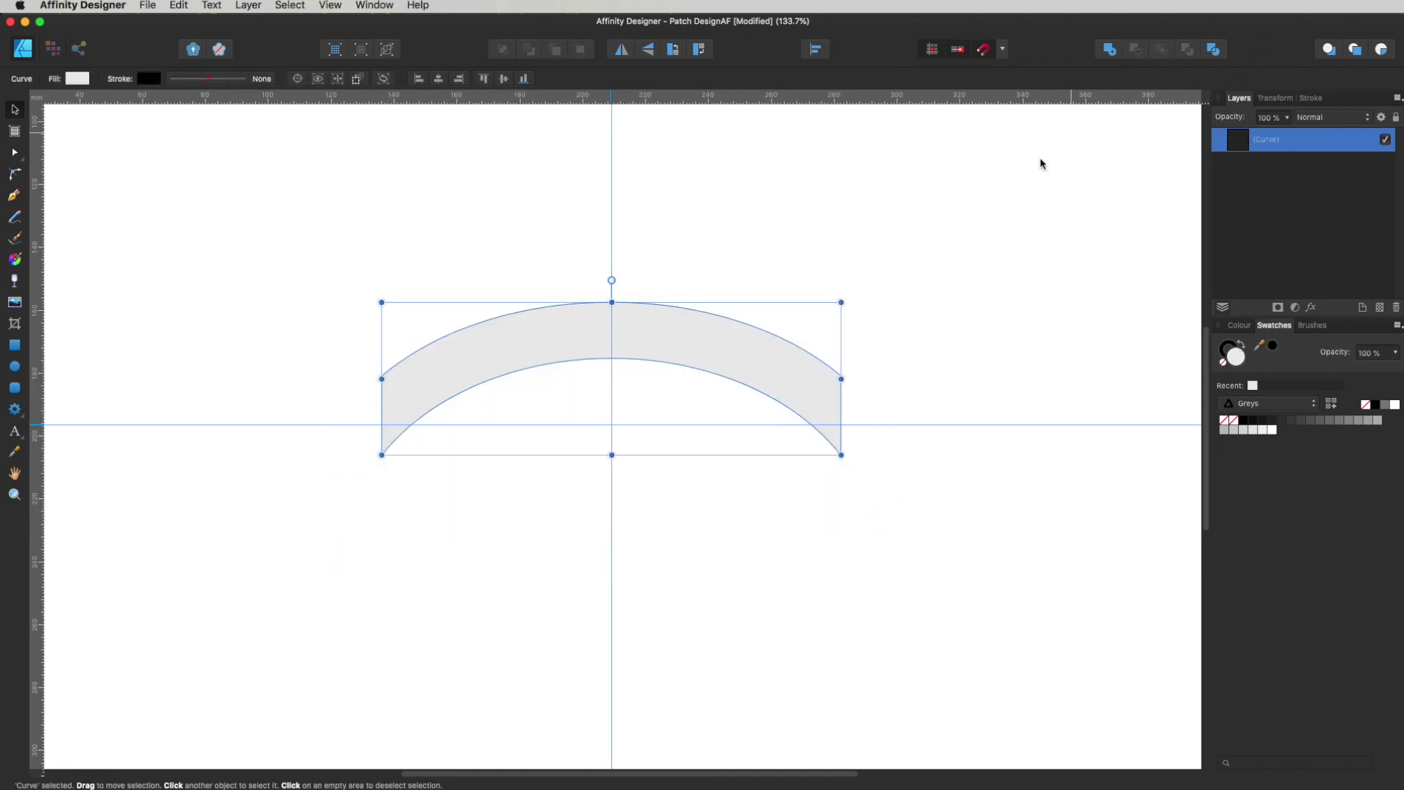
left_click(615, 364)
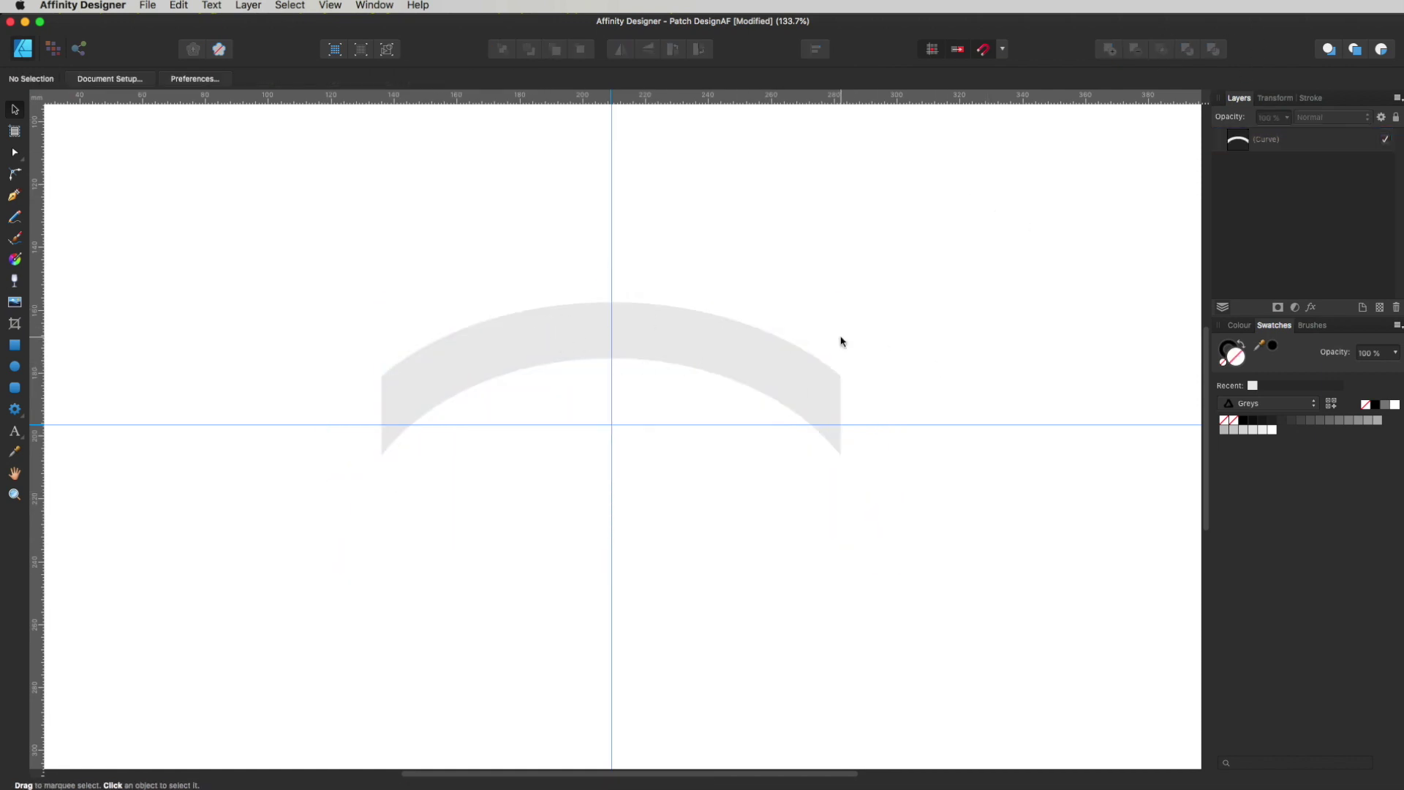
Step: Duplicate the arched band directly below the original and flip the copy vertically
left_click(684, 332)
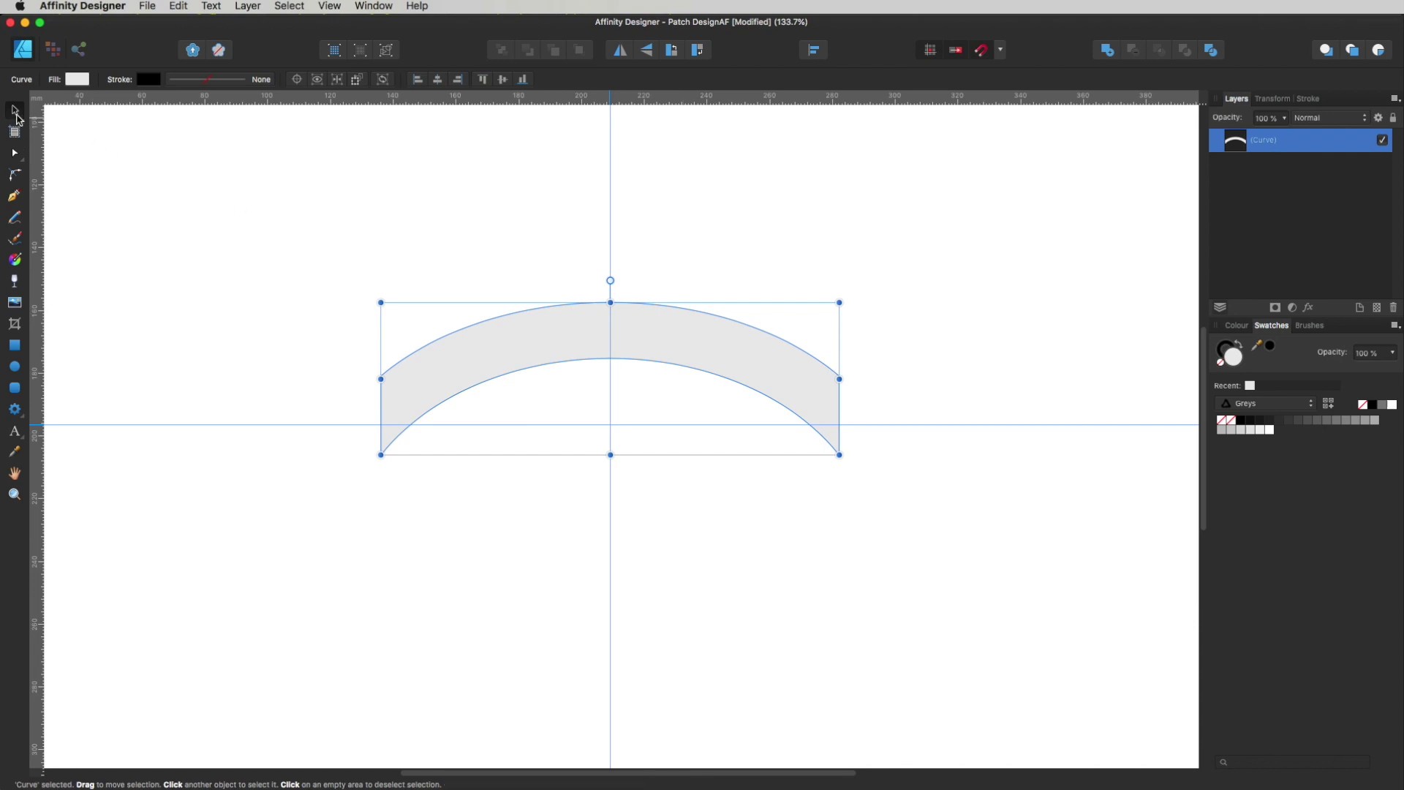
left_click(687, 342)
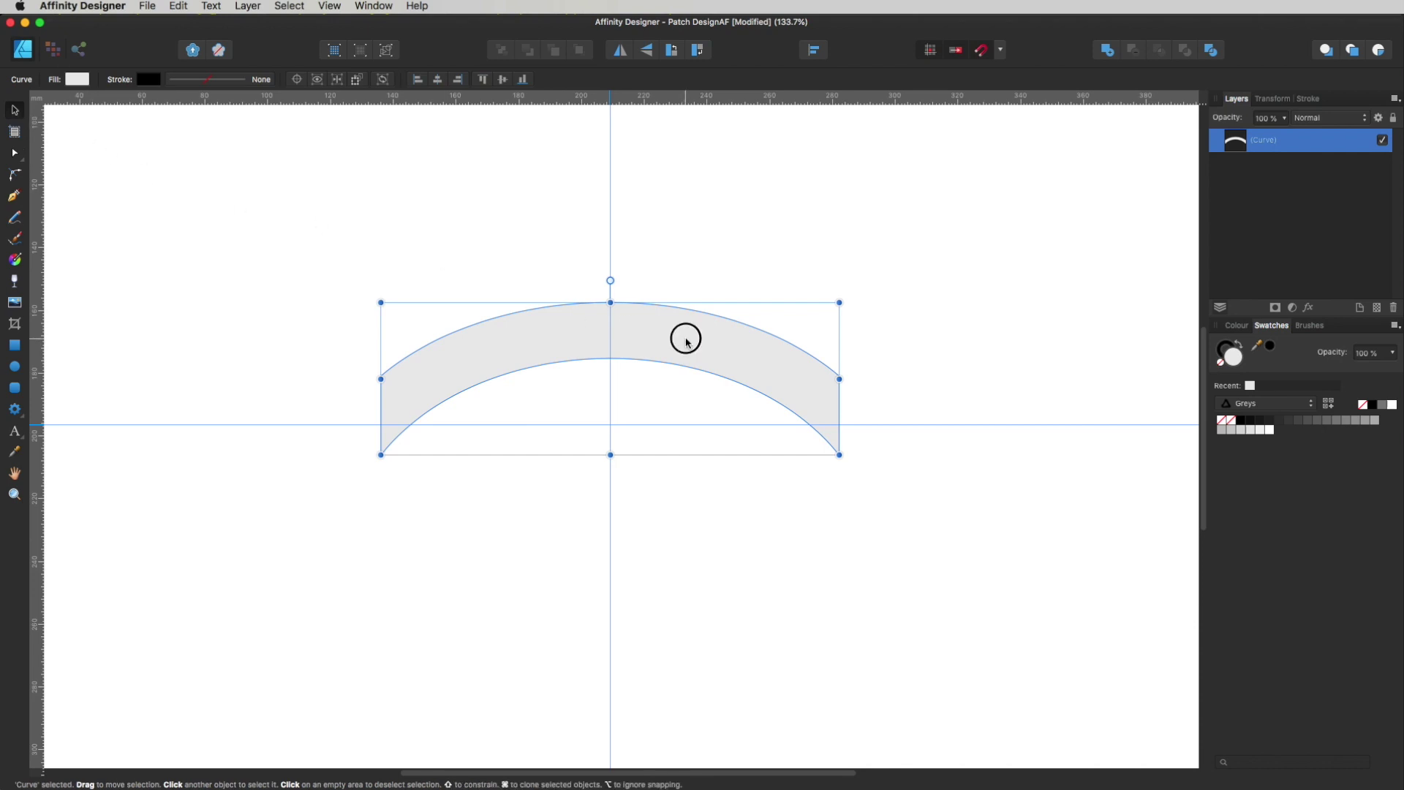
left_click_drag(686, 342, 682, 457)
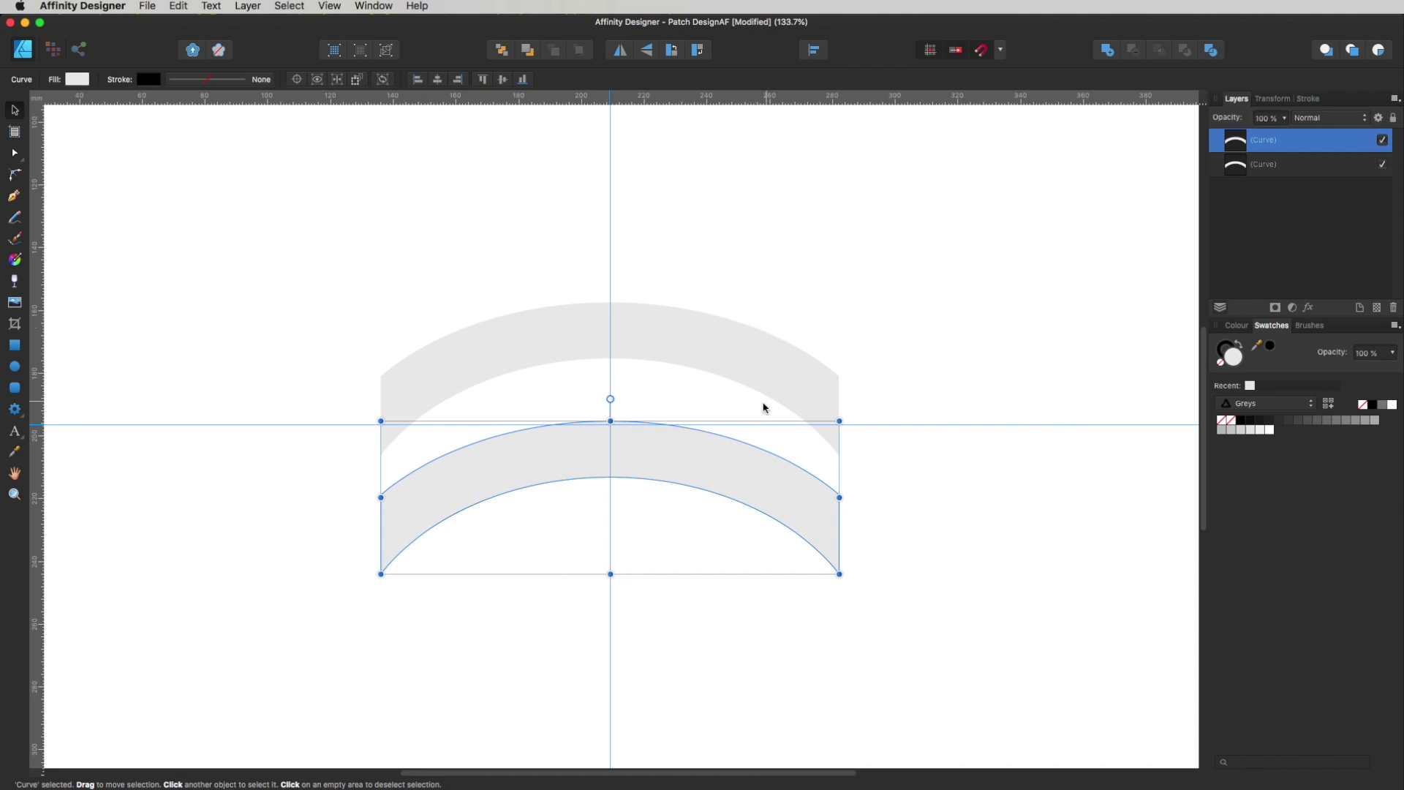
left_click(648, 51)
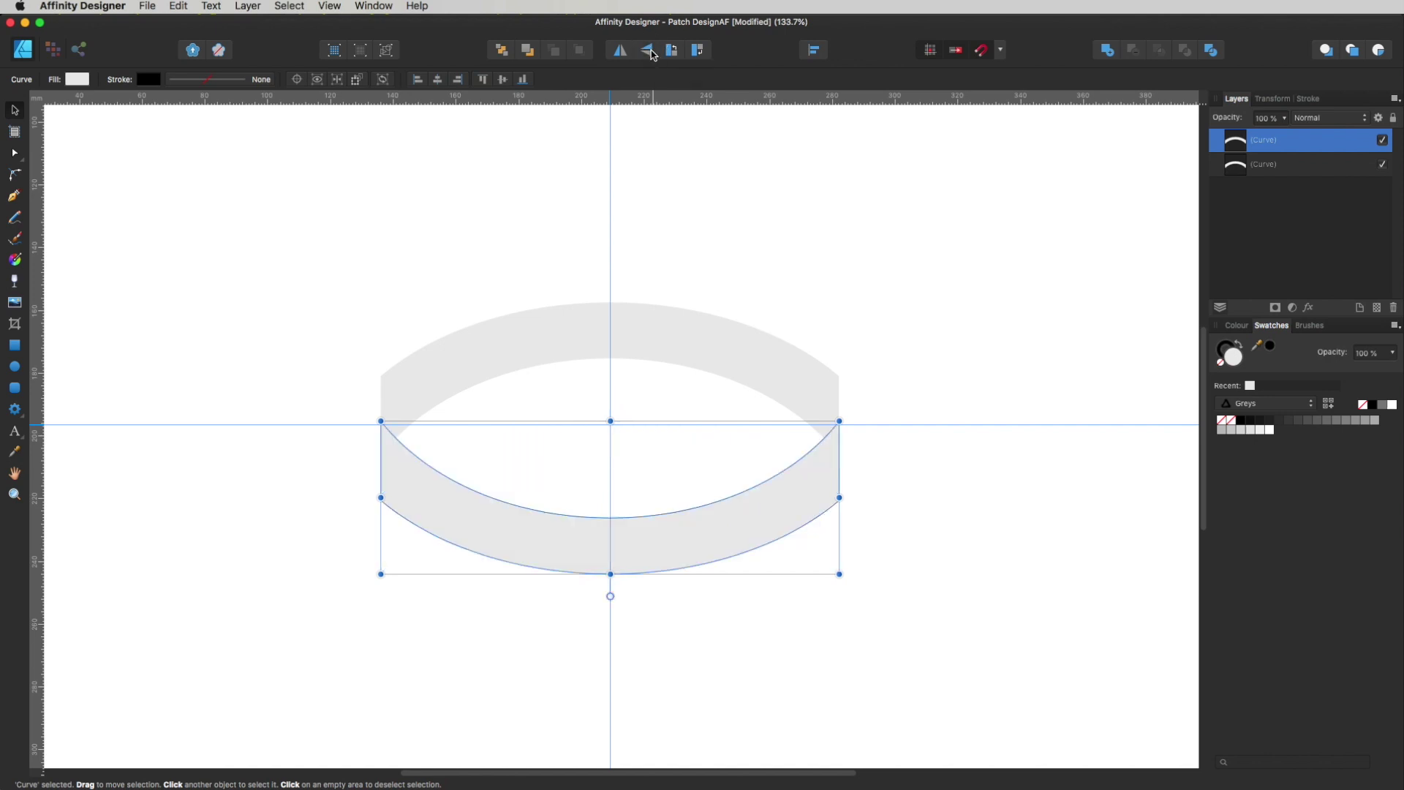
Step: Remove the fill from both bands and give them a 6.5 pt black stroke
left_click(755, 358, "shift")
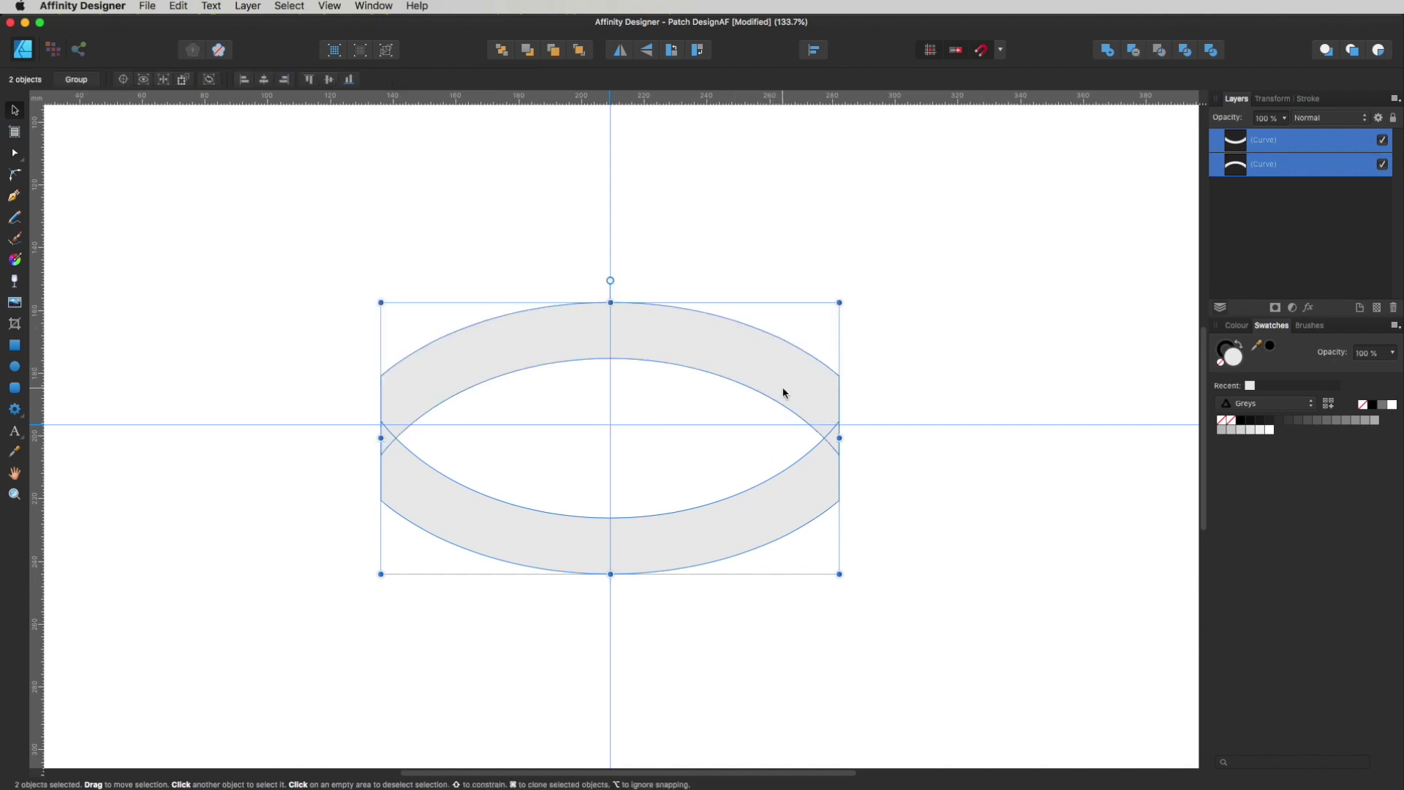
left_click(1222, 362)
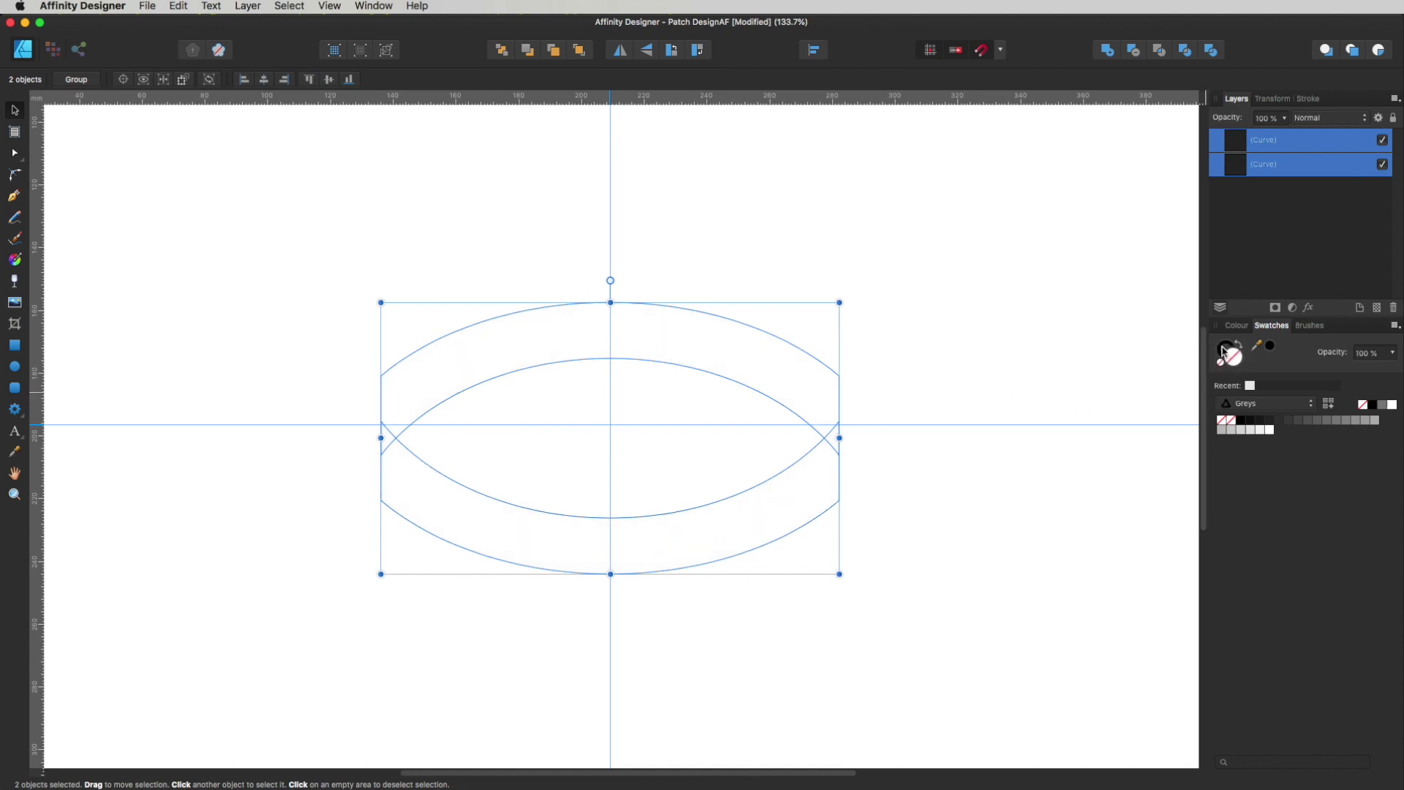
left_click(1308, 98)
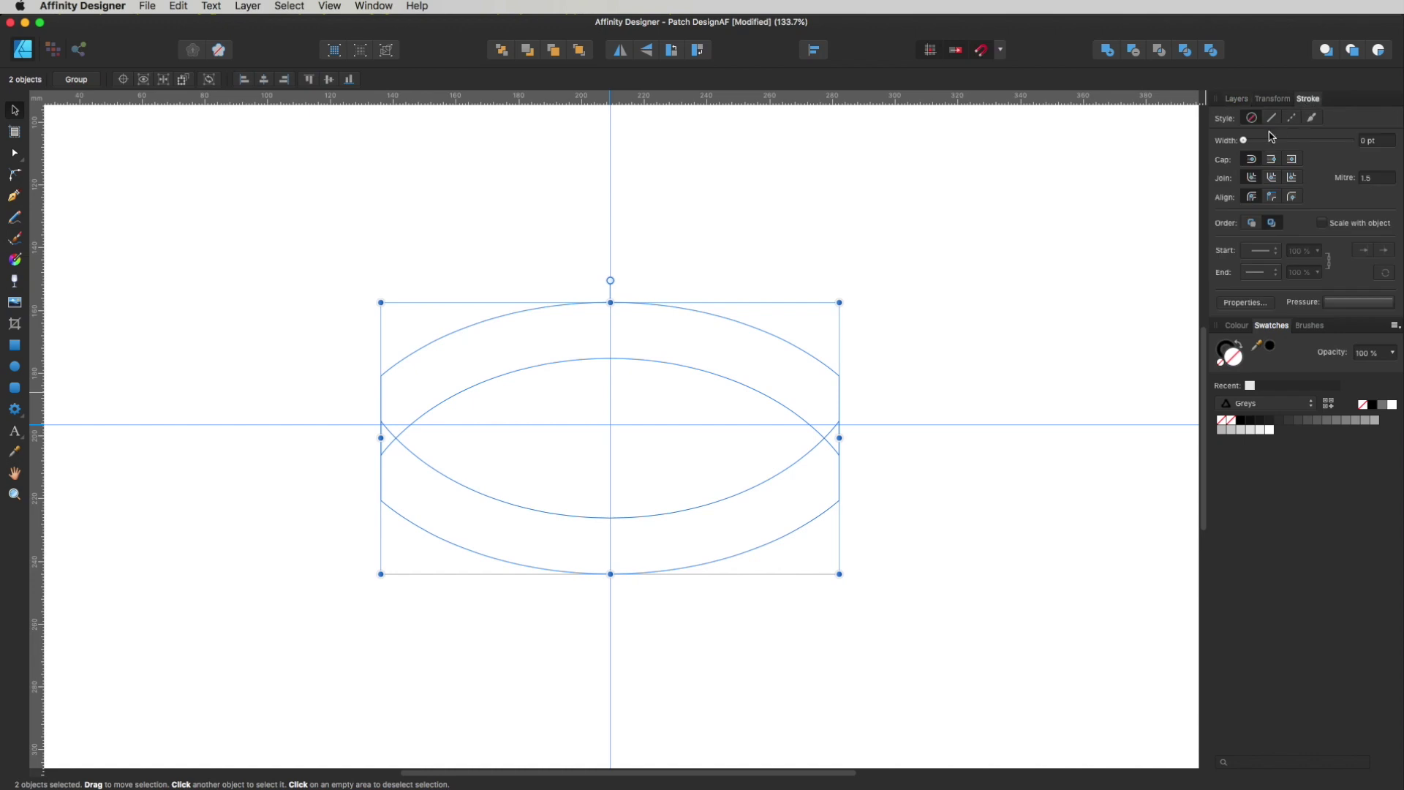
left_click_drag(1246, 142, 1280, 142)
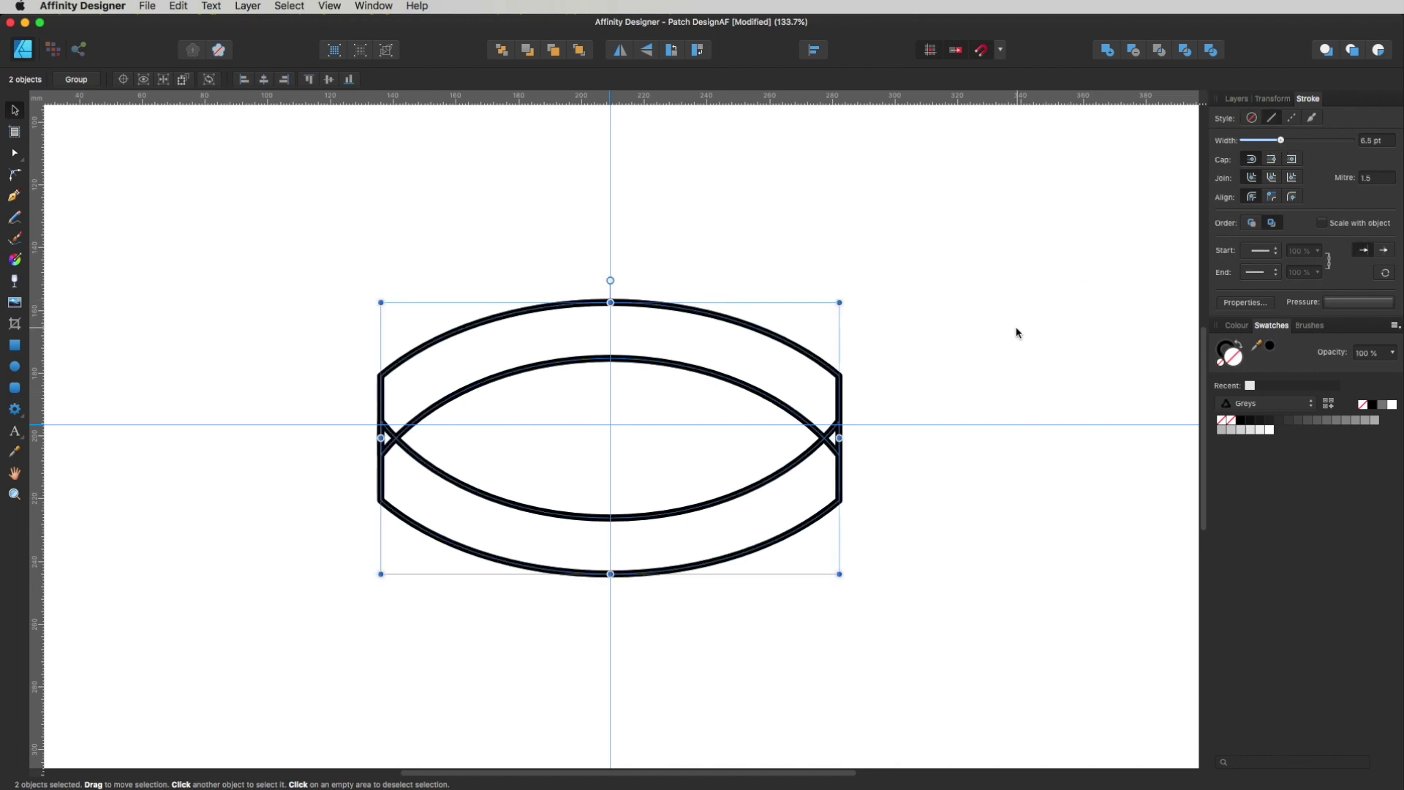
left_click(972, 370)
Step: Move the flipped band straight up until its end corners meet the corners of the upper band
left_click(807, 459)
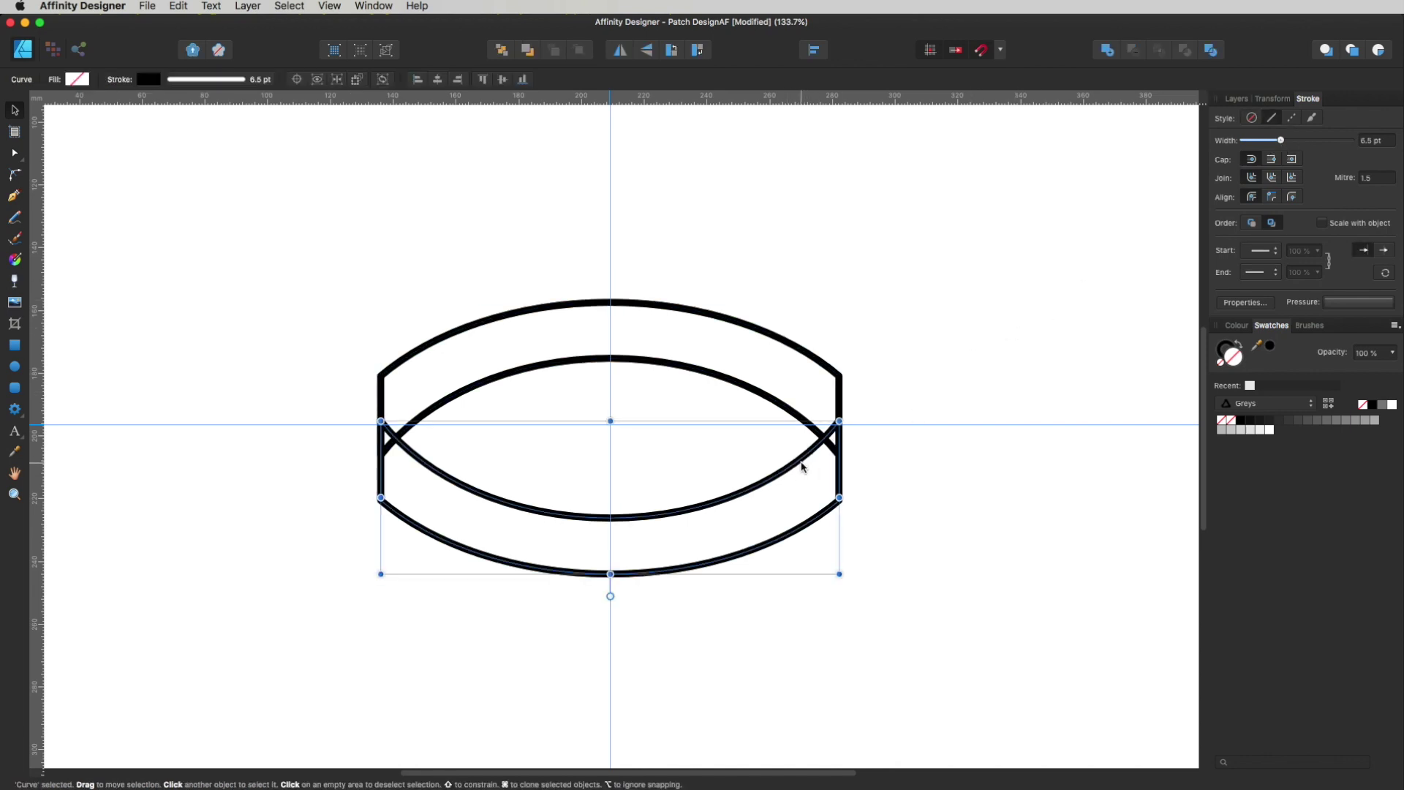
left_click(866, 424)
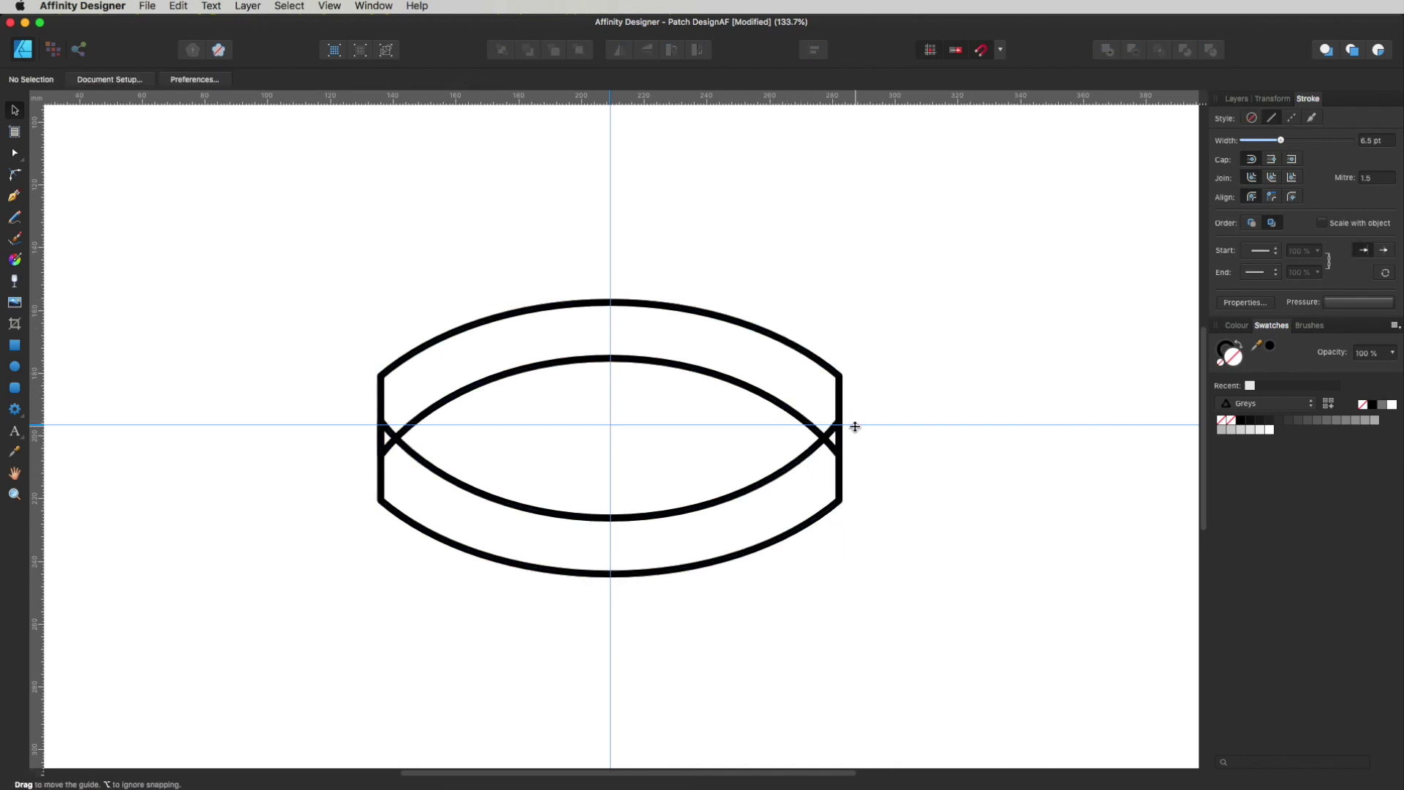
left_click(809, 455)
left_click_drag(809, 455, 814, 418)
left_click(898, 393)
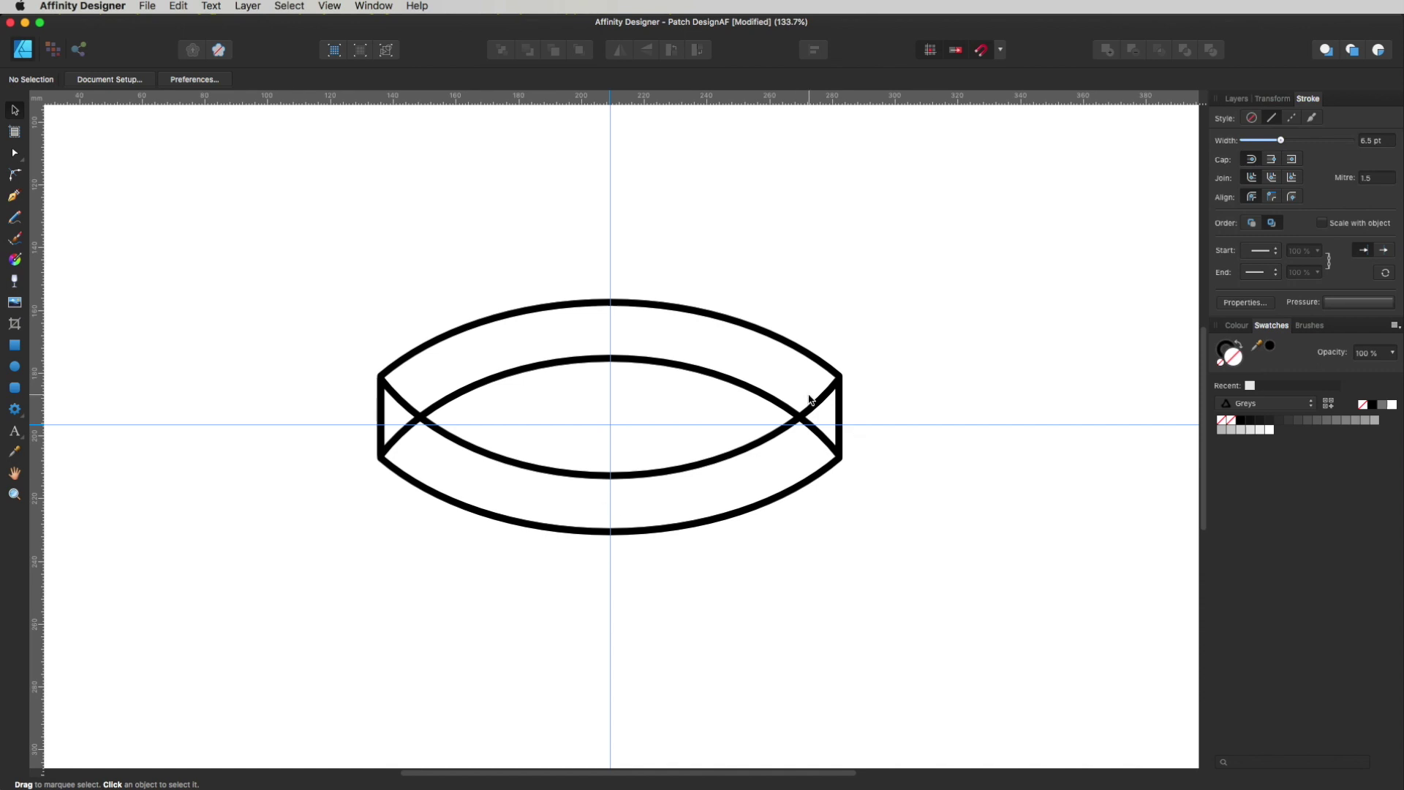
Step: Move both bands together so the pair is centred on the crossing of the two guides
left_click_drag(983, 197, 311, 630)
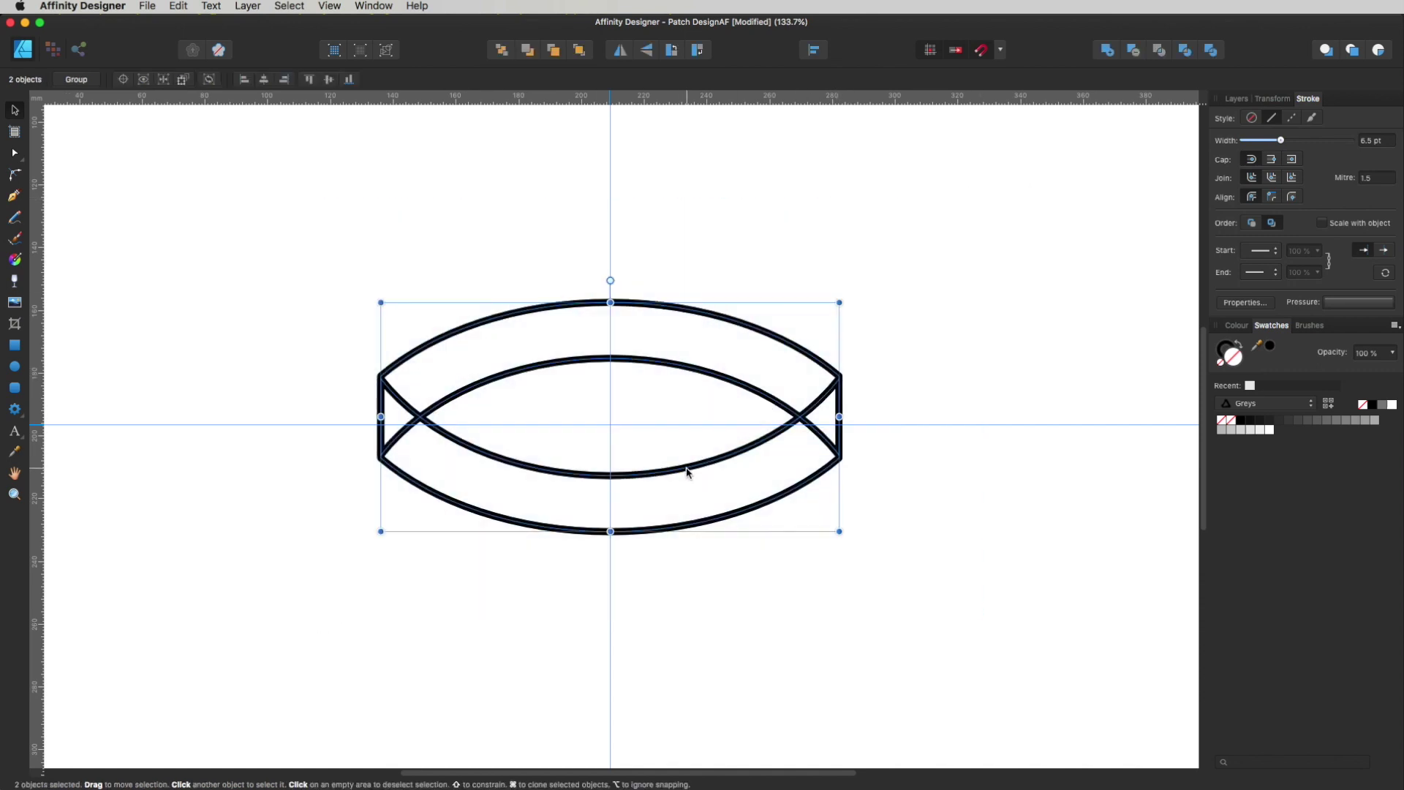
left_click_drag(685, 476, 682, 478)
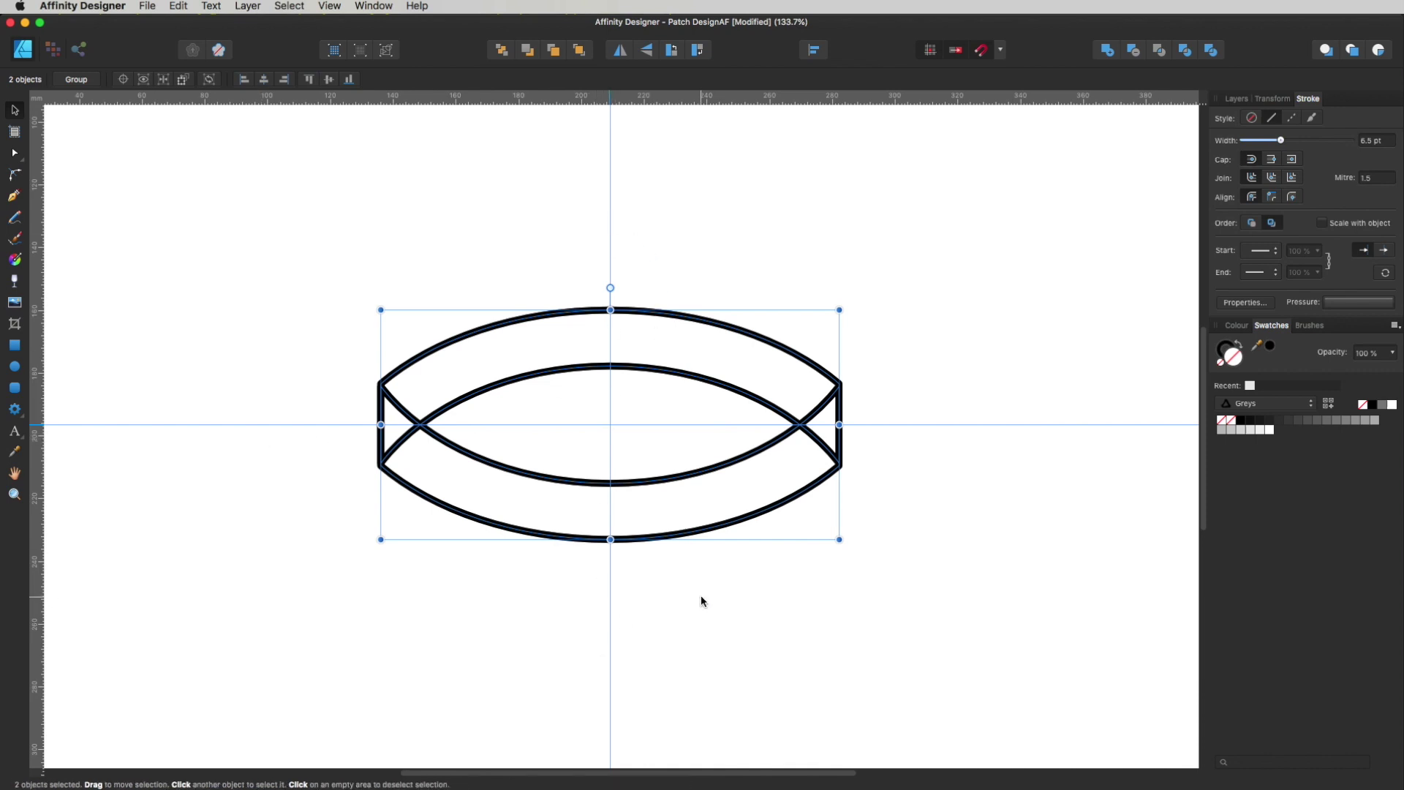
left_click(594, 491)
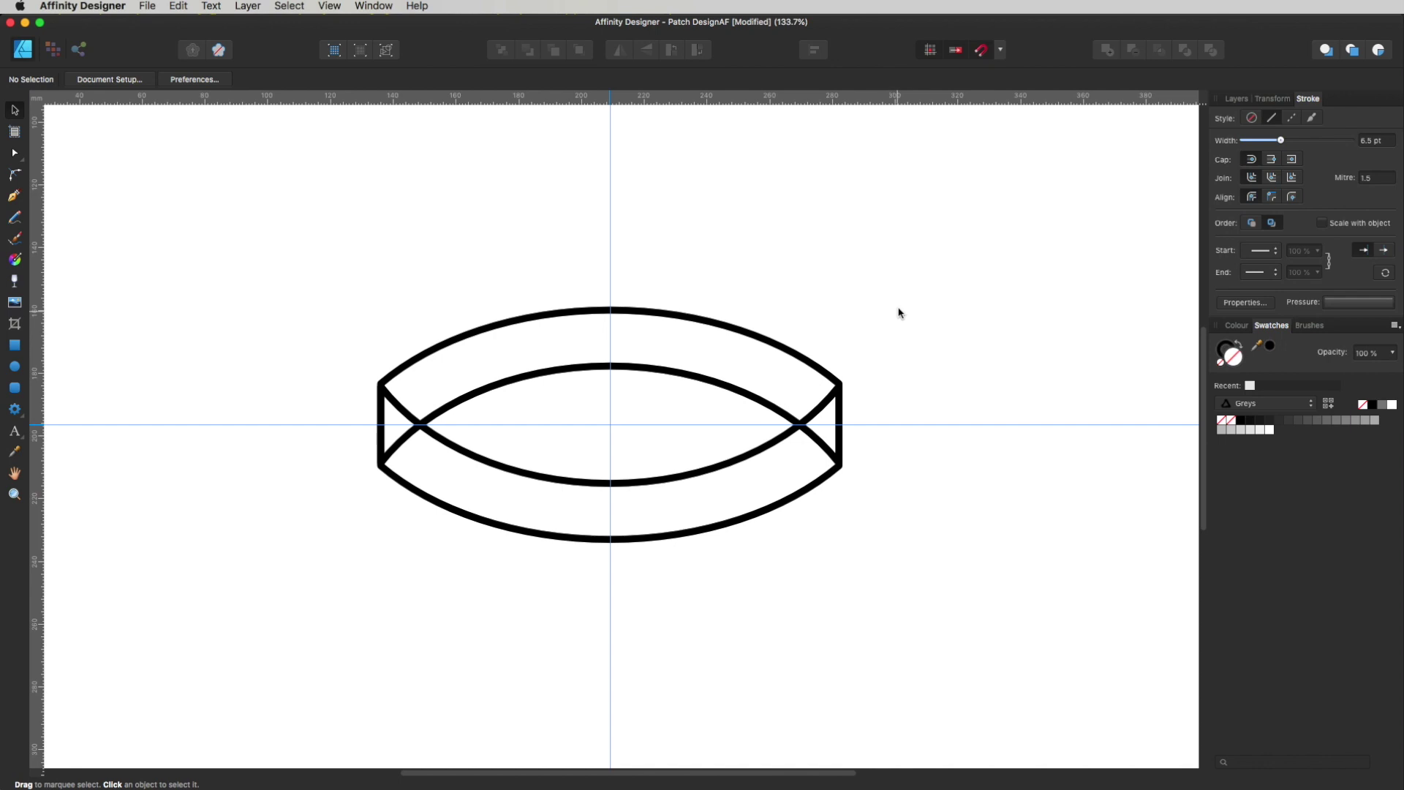
Step: Stretch both bands vertically about their centre to make the pair about 90 mm tall
left_click_drag(941, 214, 231, 641)
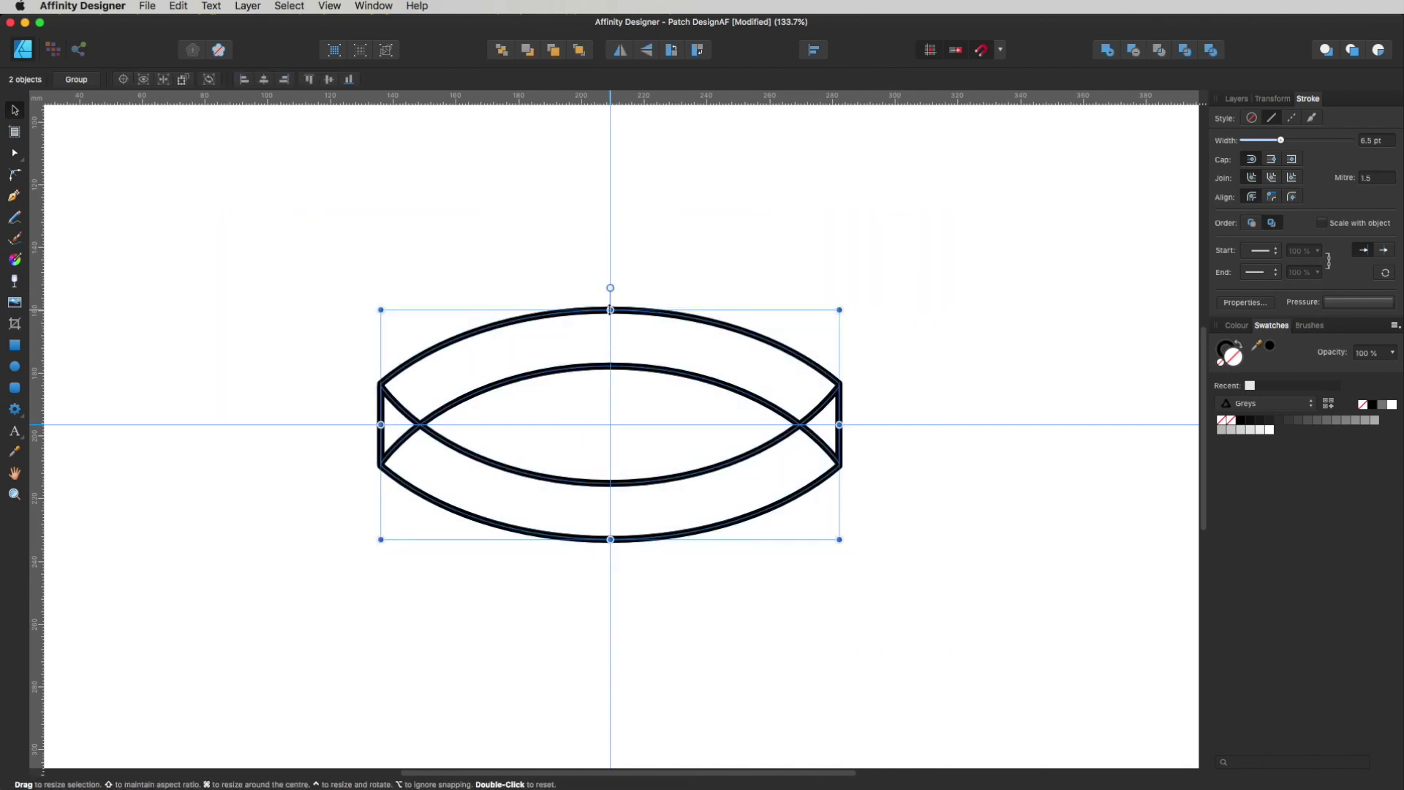
left_click_drag(610, 309, 610, 285)
left_click(724, 212)
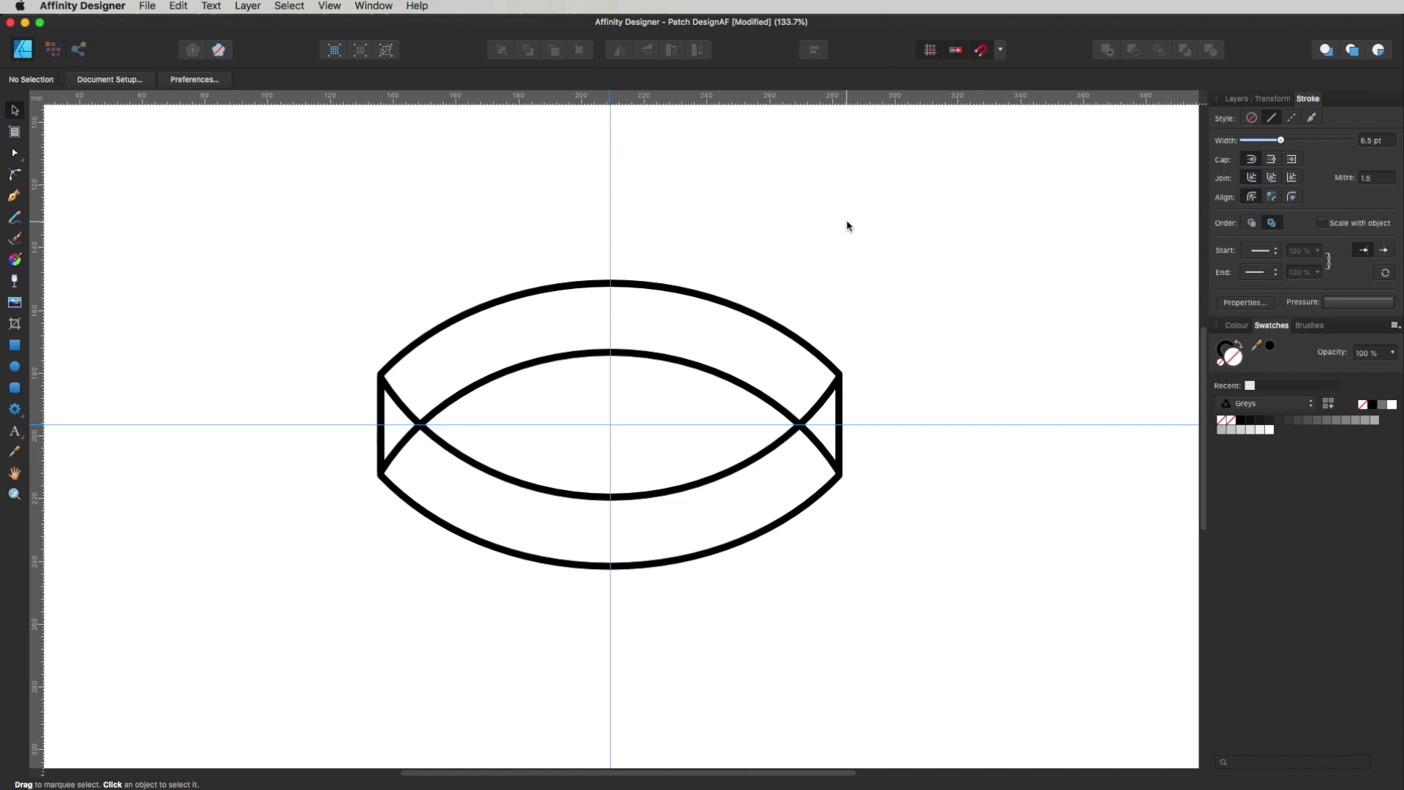
Step: Scale both bands proportionally to a height of 60 mm
mouse_move(910, 213)
left_mouse_down()
mouse_move(759, 341)
mouse_move(304, 585)
mouse_move(207, 668)
mouse_move(226, 675)
left_mouse_up()
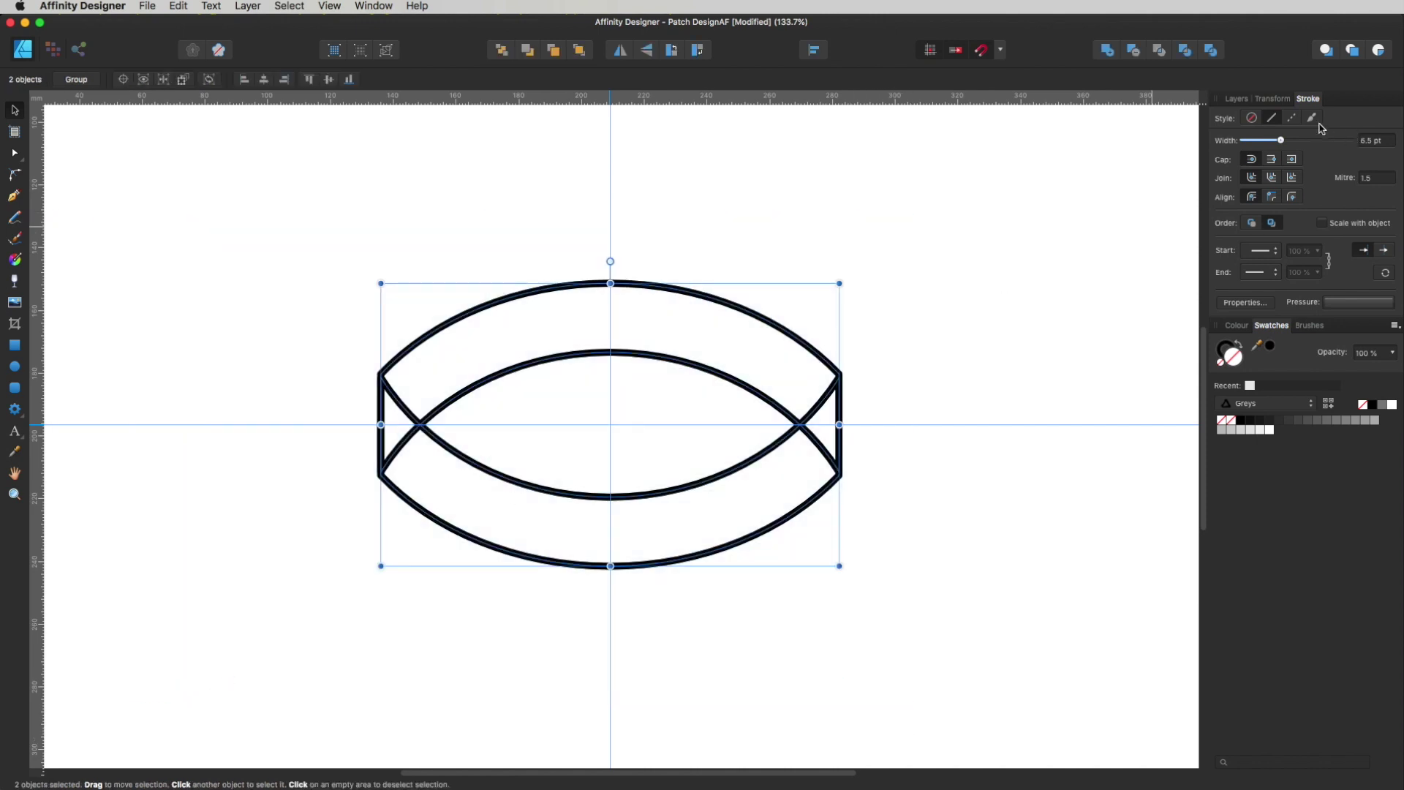
left_click(1279, 101)
double_click(1349, 138)
type("60")
key("Return")
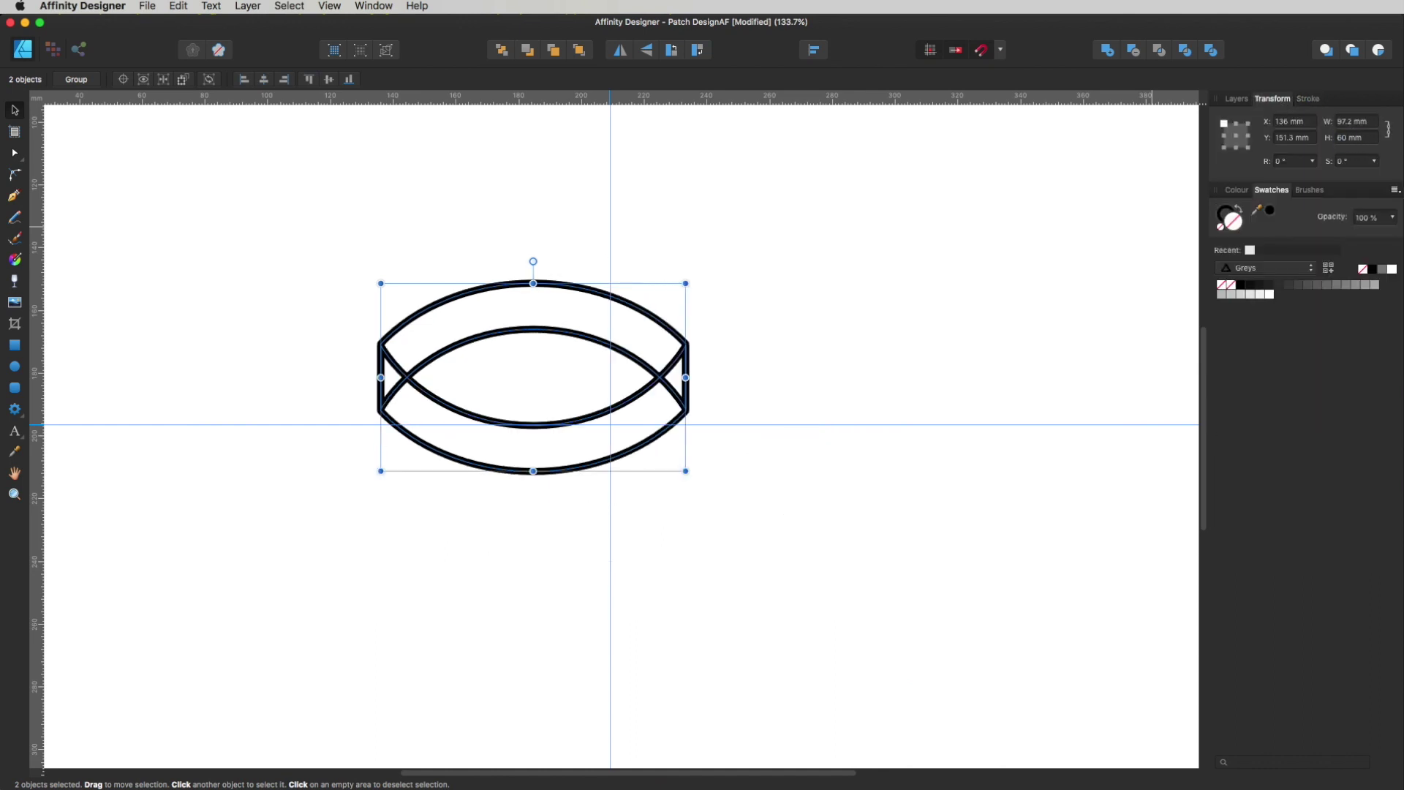
Step: Re-centre the scaled pair of bands on the crossing of the guides
left_click_drag(580, 332, 659, 383)
left_click(687, 383)
key("z")
left_click_drag(737, 436, 680, 427)
key("v")
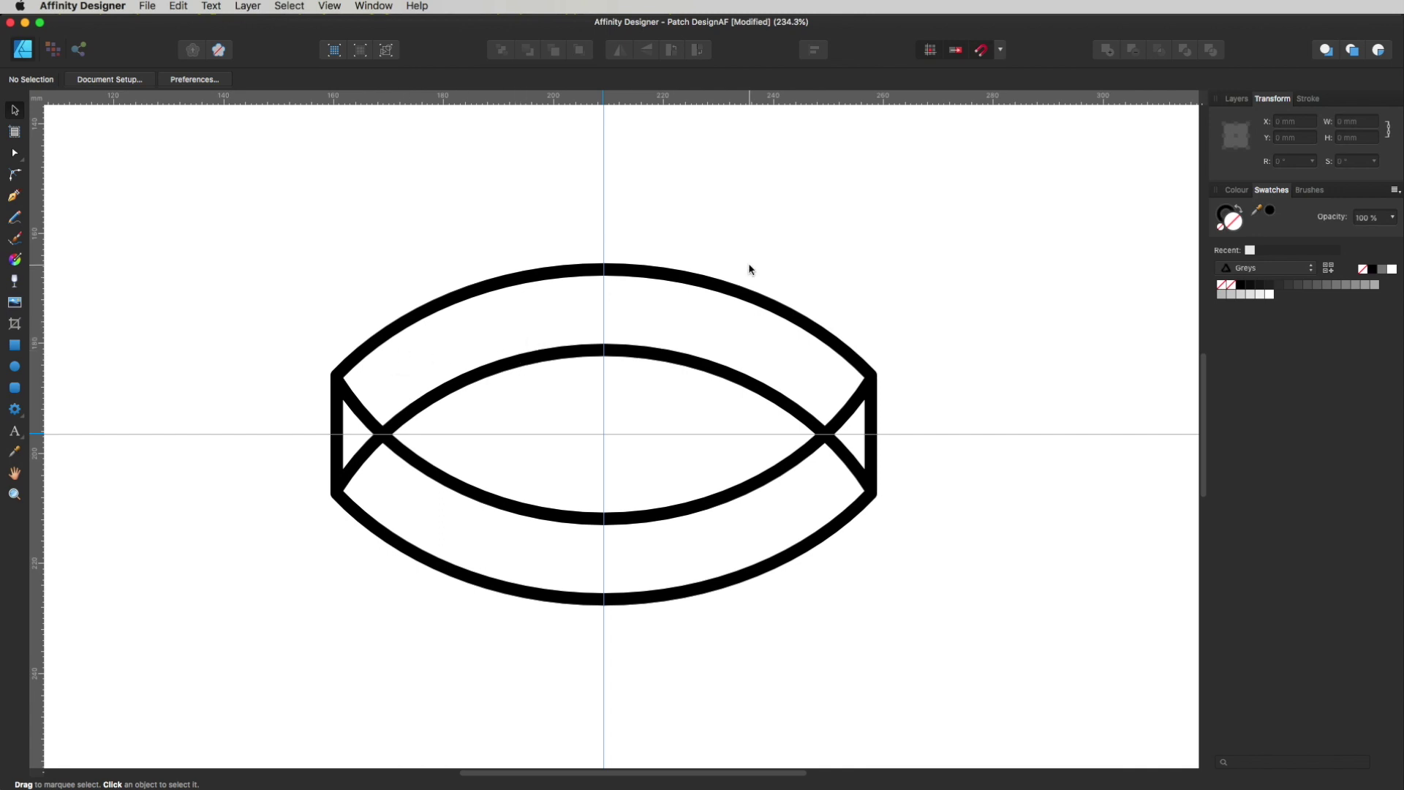
Step: Place a duplicate of the upper band straight above the original, aligned with the vertical guide
left_click(668, 363)
left_click_drag(684, 366, 690, 196)
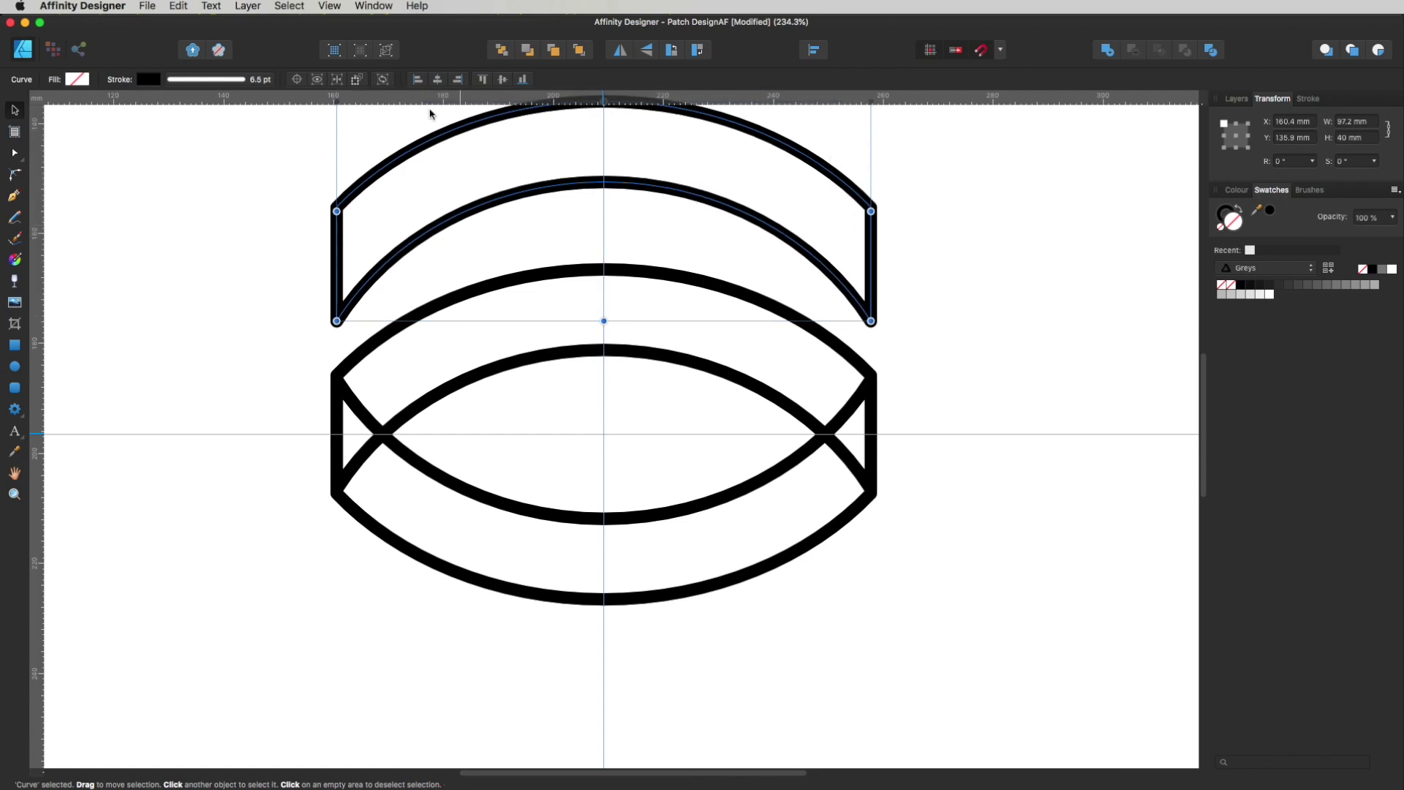
scroll(834, 293, "up", 3)
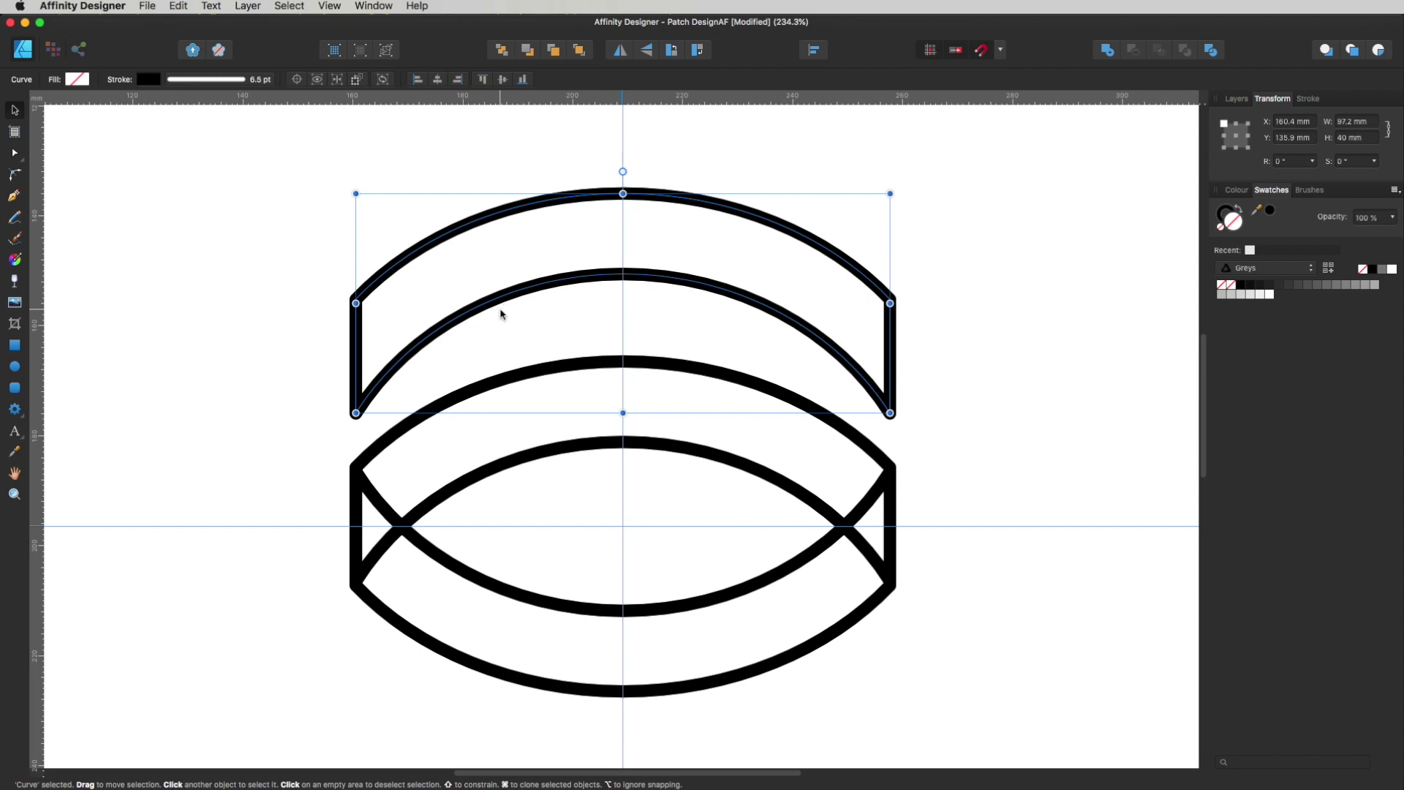
Step: Break the duplicated band's curve at its two lower corner nodes
left_click(14, 154)
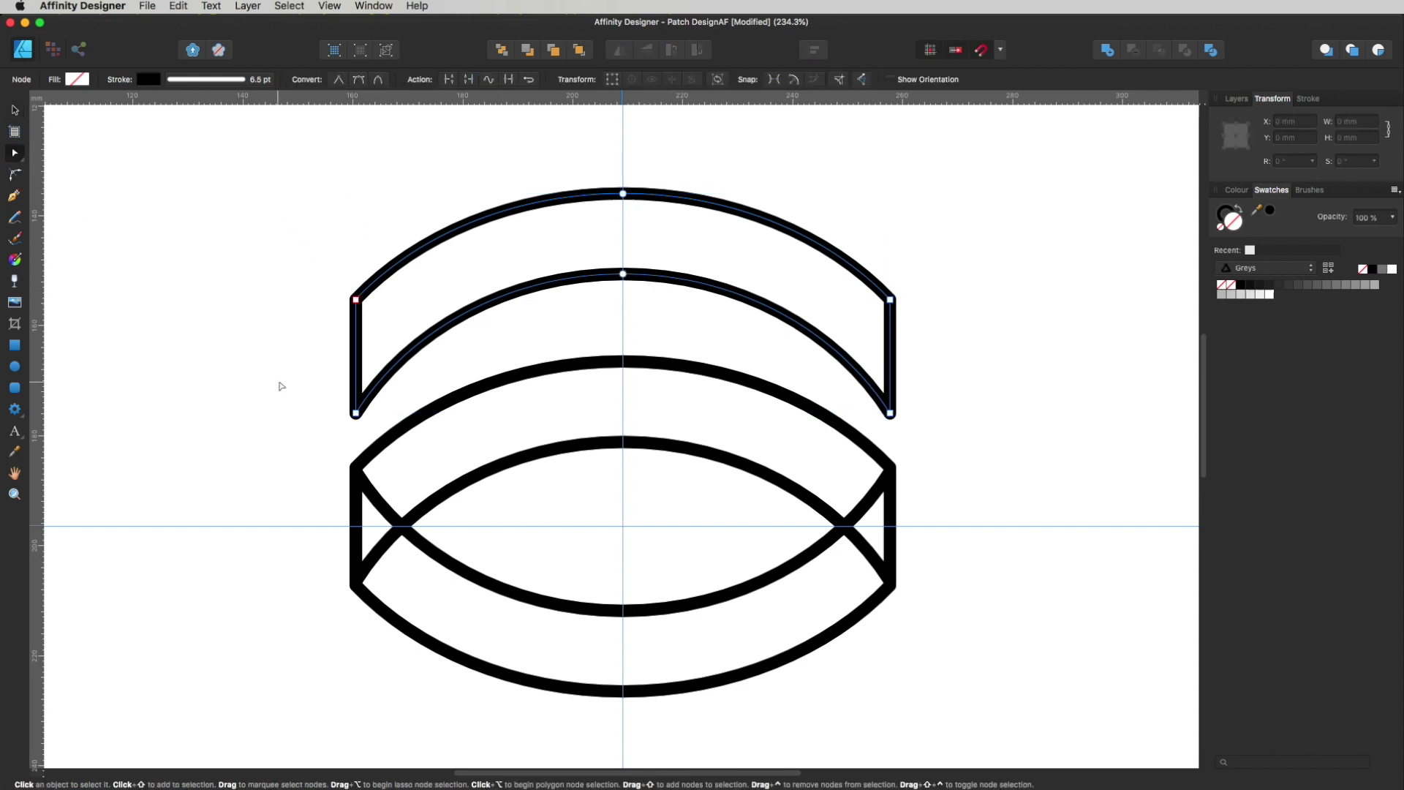
left_click(356, 414)
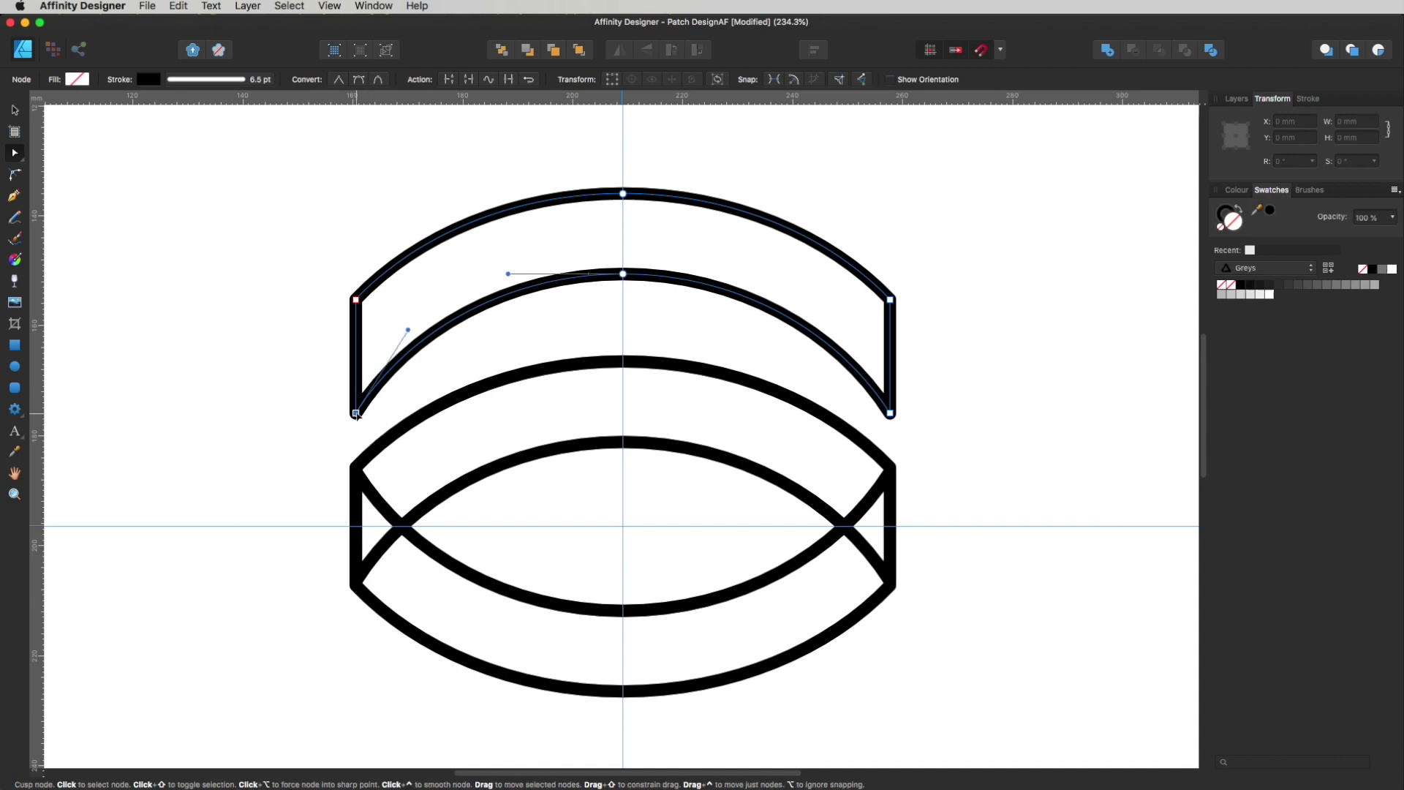
left_click(897, 419)
left_click(891, 413)
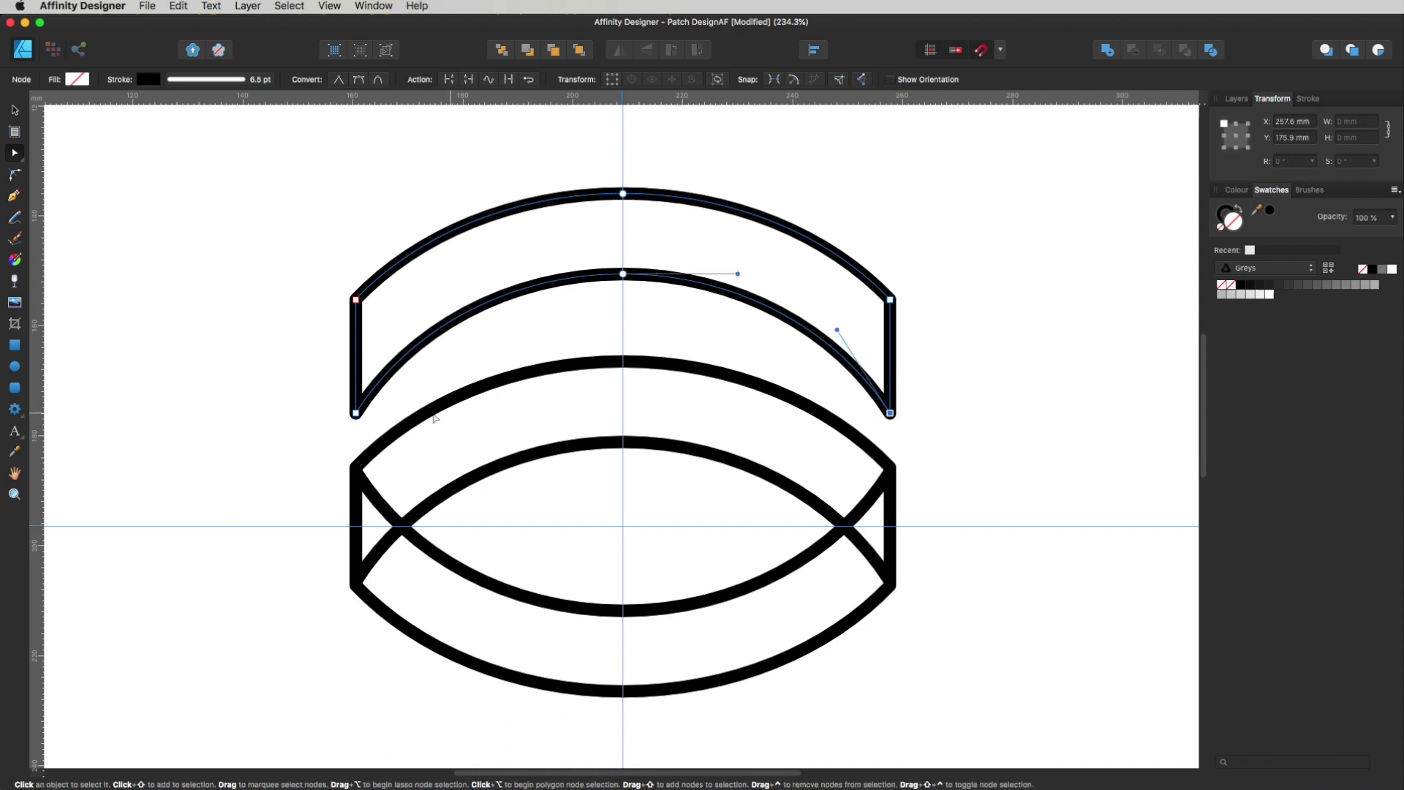
left_click_drag(387, 369, 329, 446)
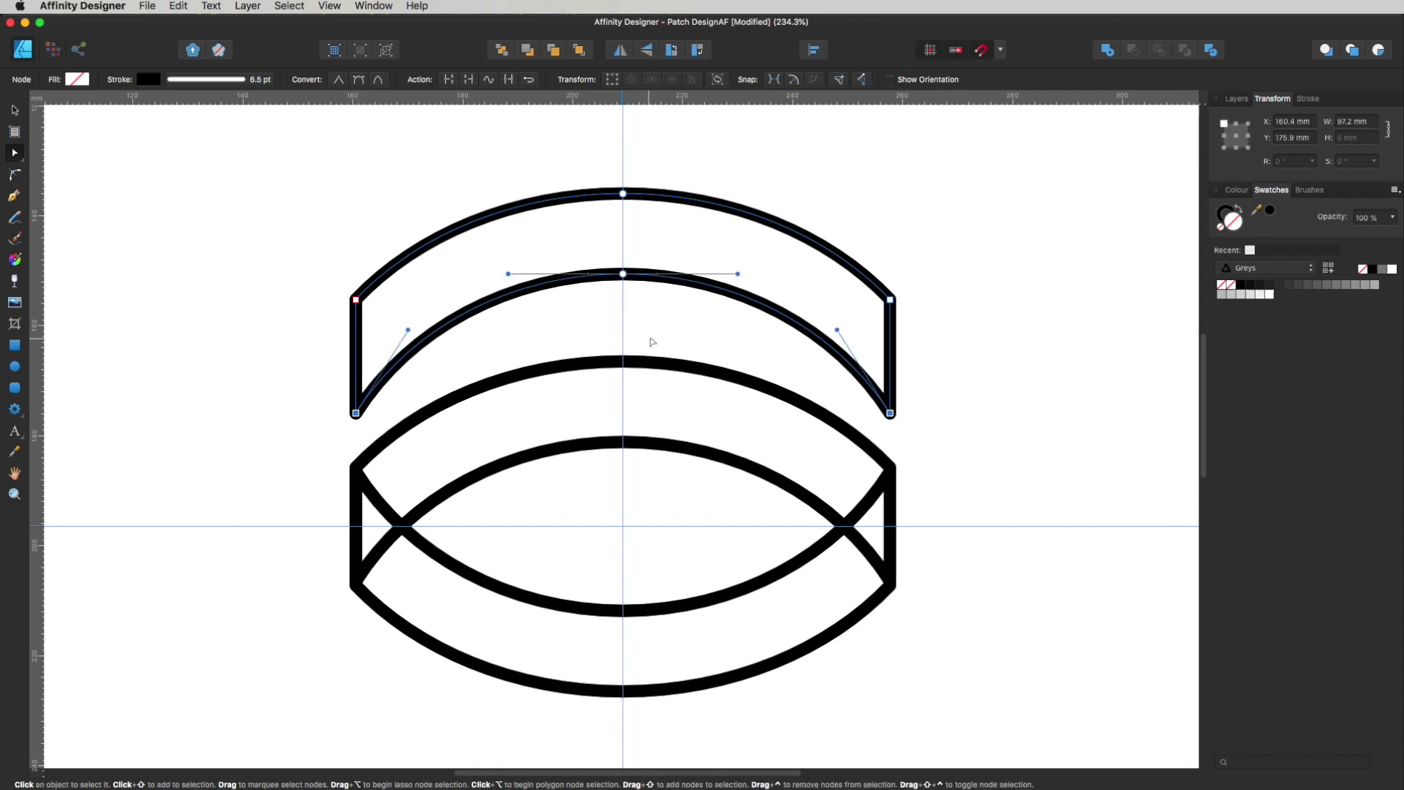
left_click(449, 82)
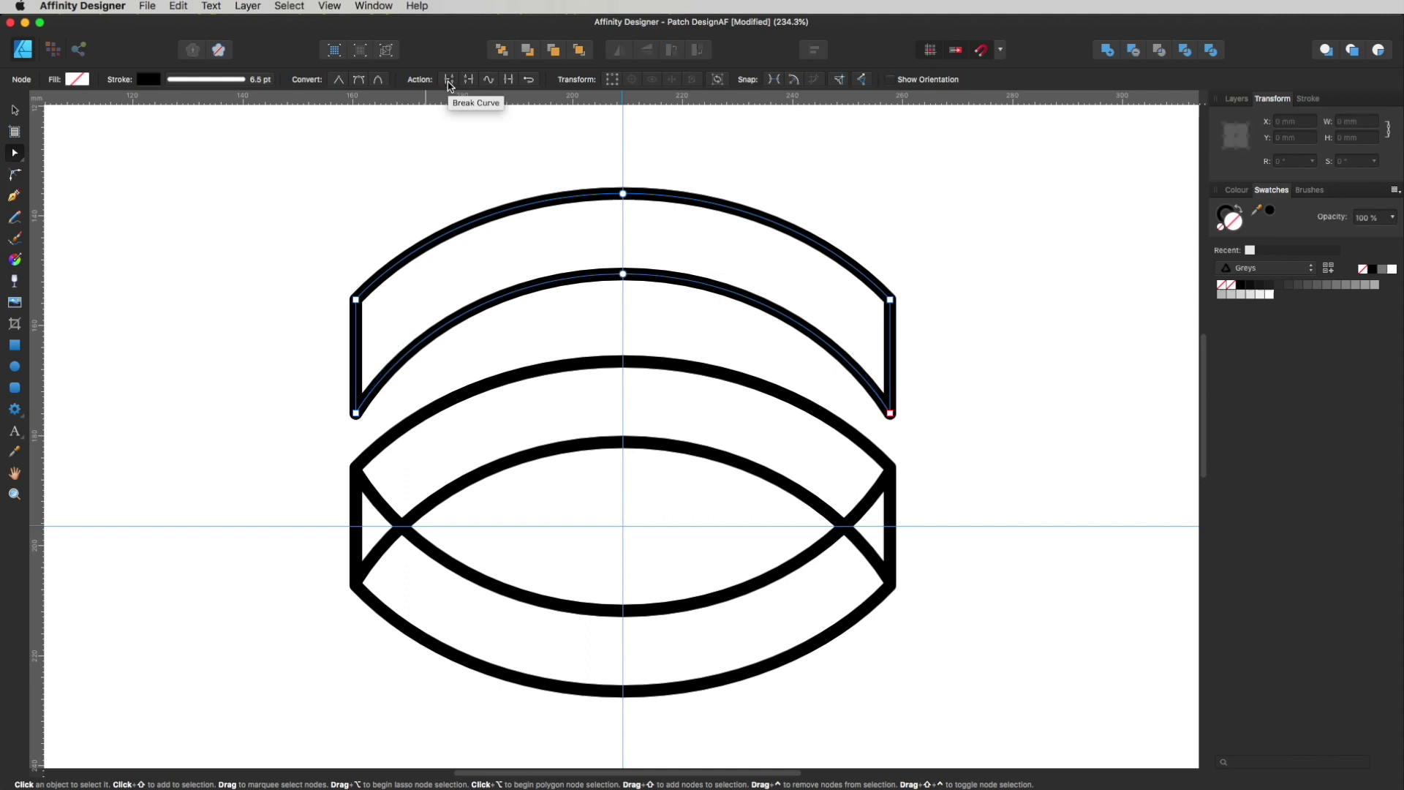
Step: Delete the outer arc with its vertical ends from the duplicated band, keeping the inner arc
left_click(406, 235)
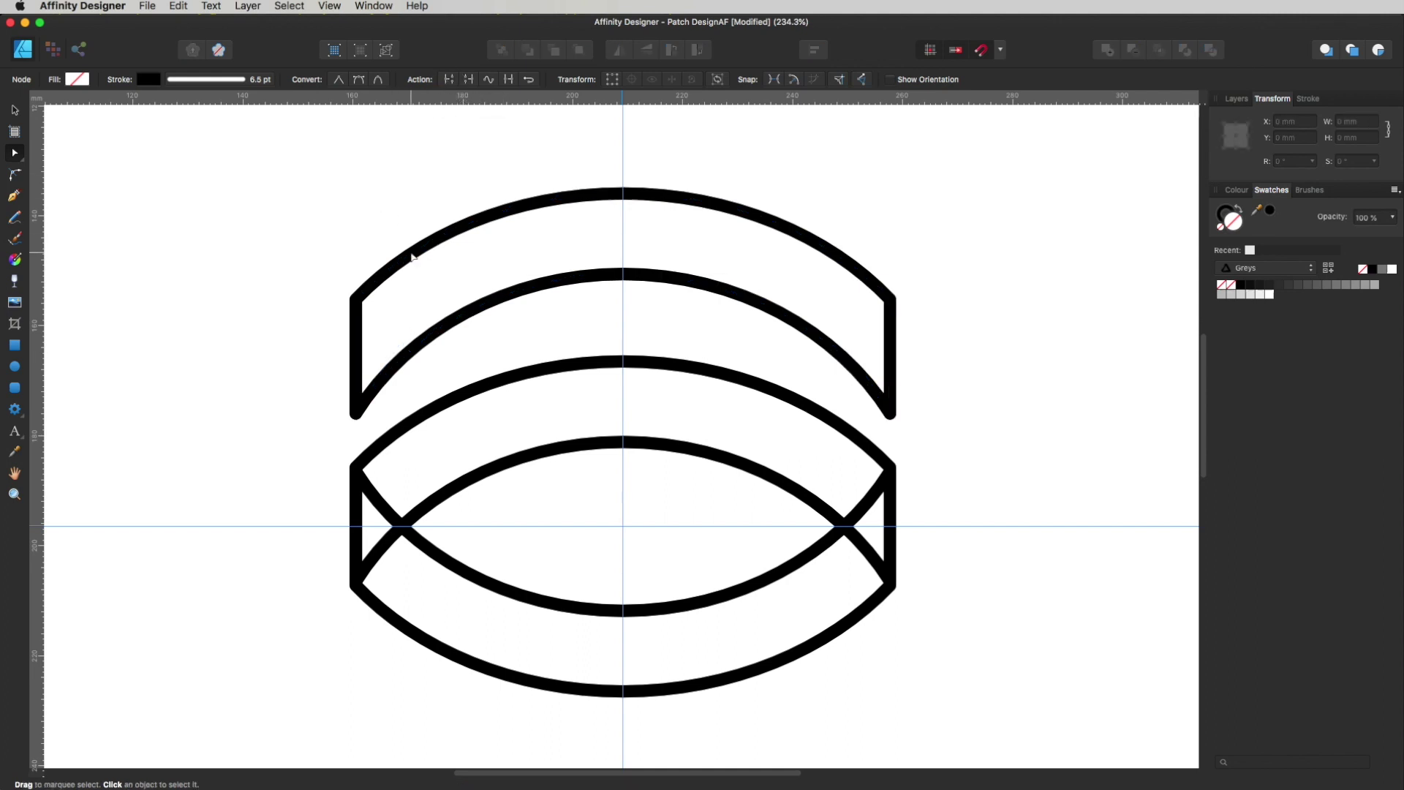
left_click(413, 258)
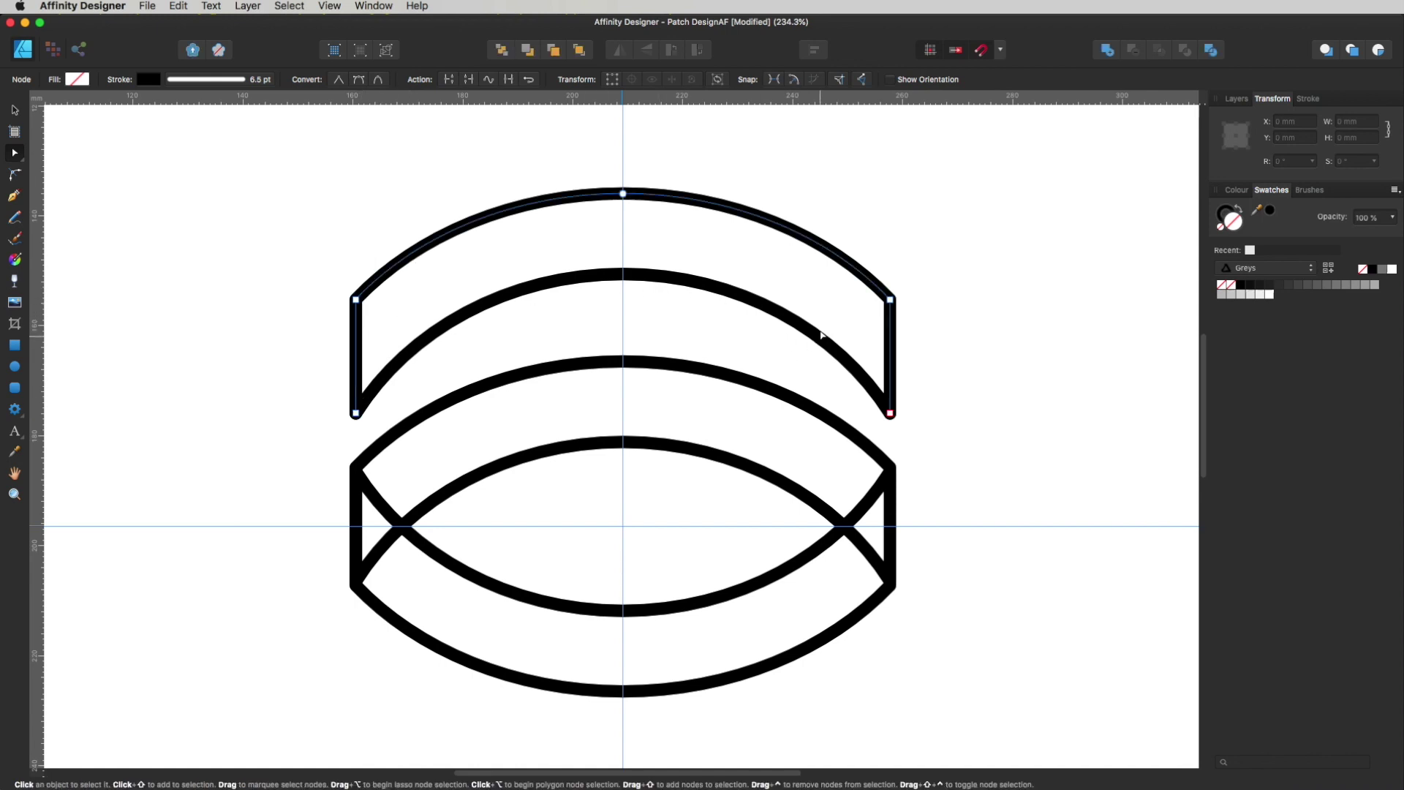
key("Delete")
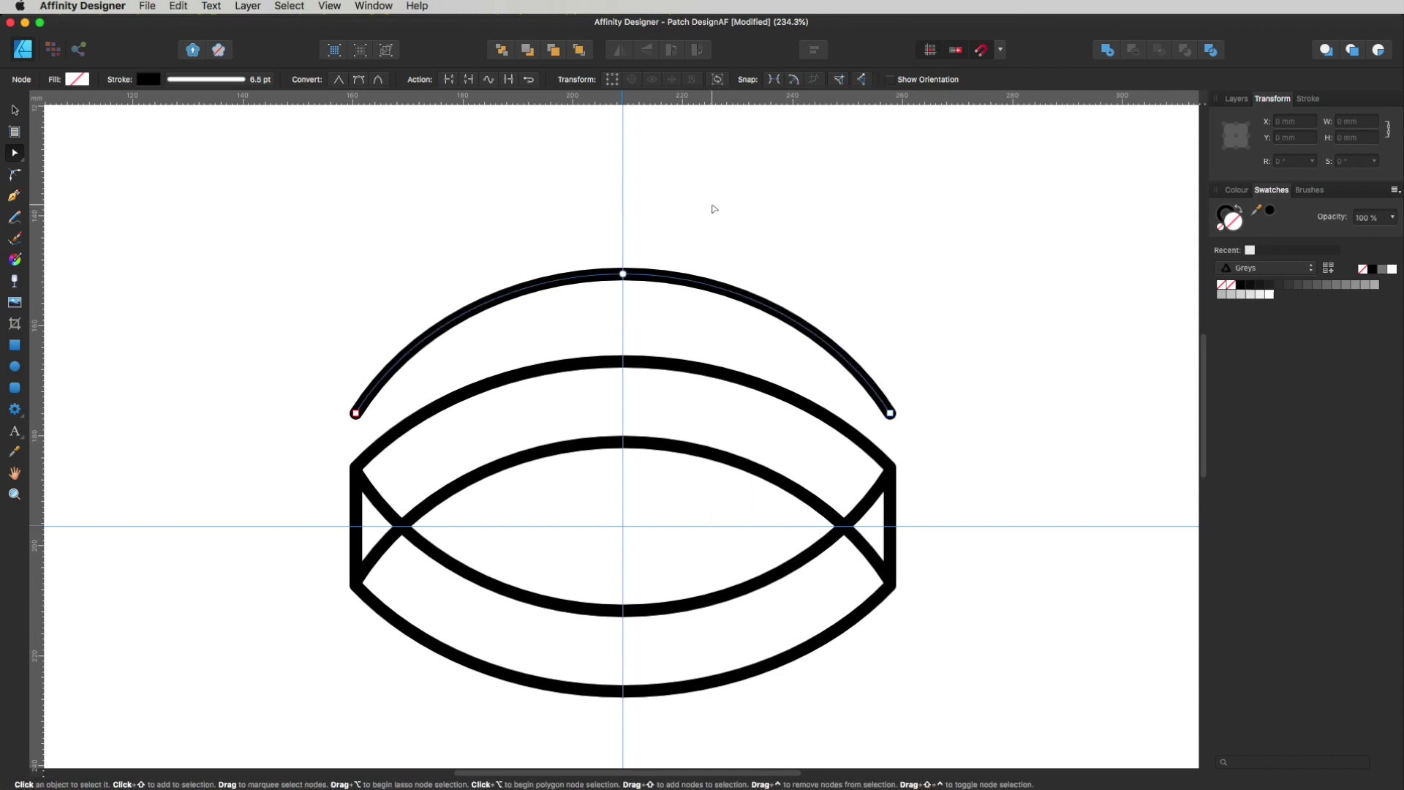
Step: Move the remaining arc down into the upper band and flatten it to about 23 mm tall
left_click(717, 203)
key("v")
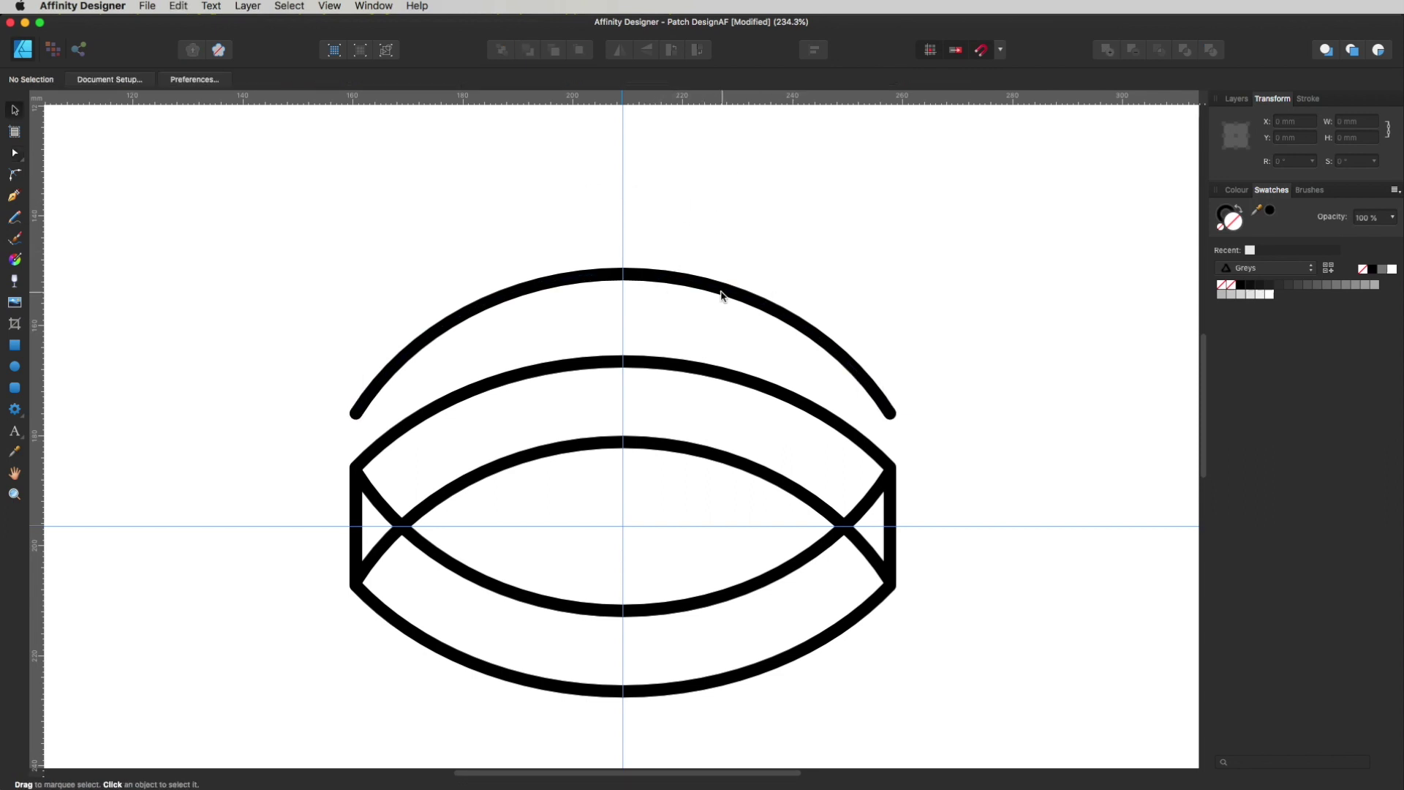
left_click_drag(716, 293, 714, 416)
left_click_drag(623, 401, 676, 437)
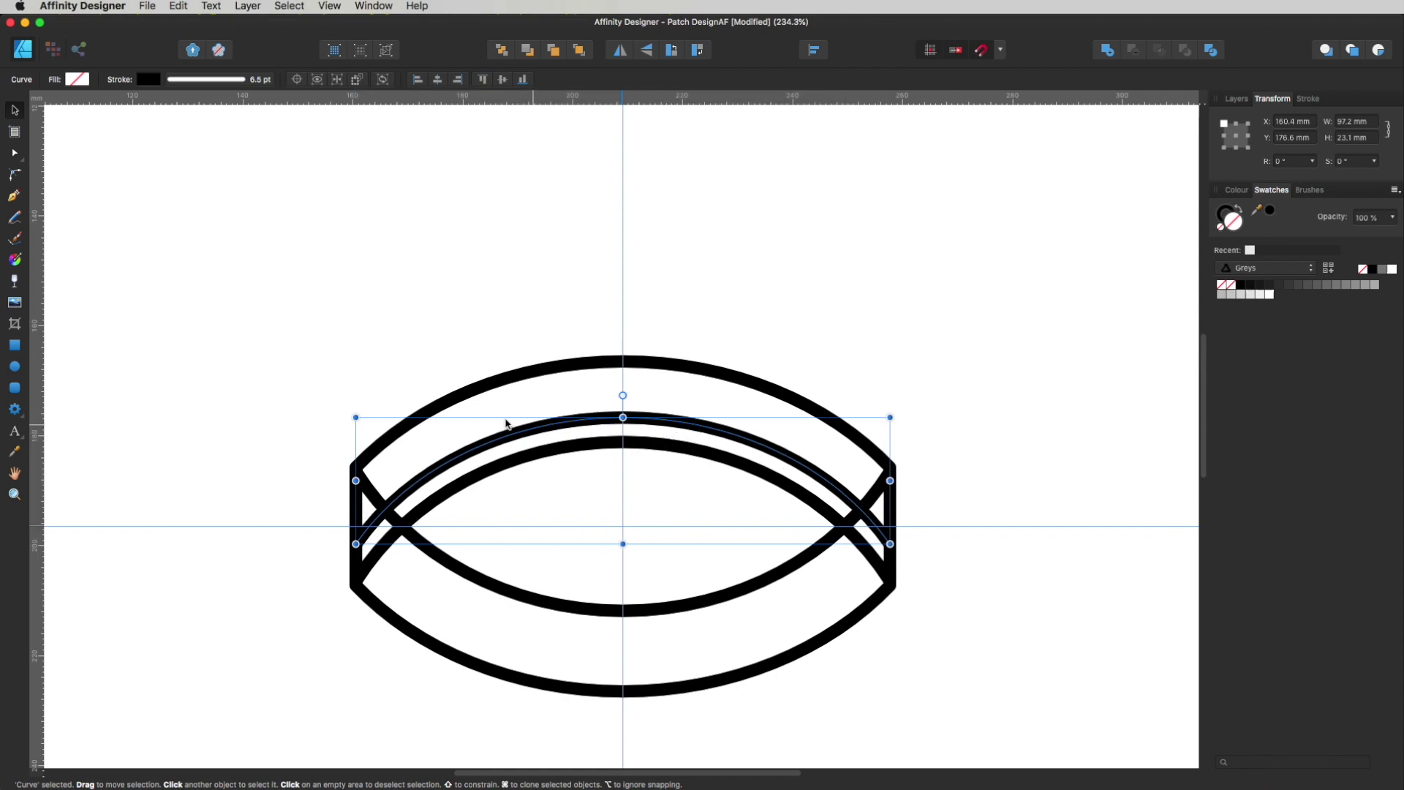
Step: Turn the arc in the upper band into a text path and enter "KEEP ON CREATING" along it
key("t")
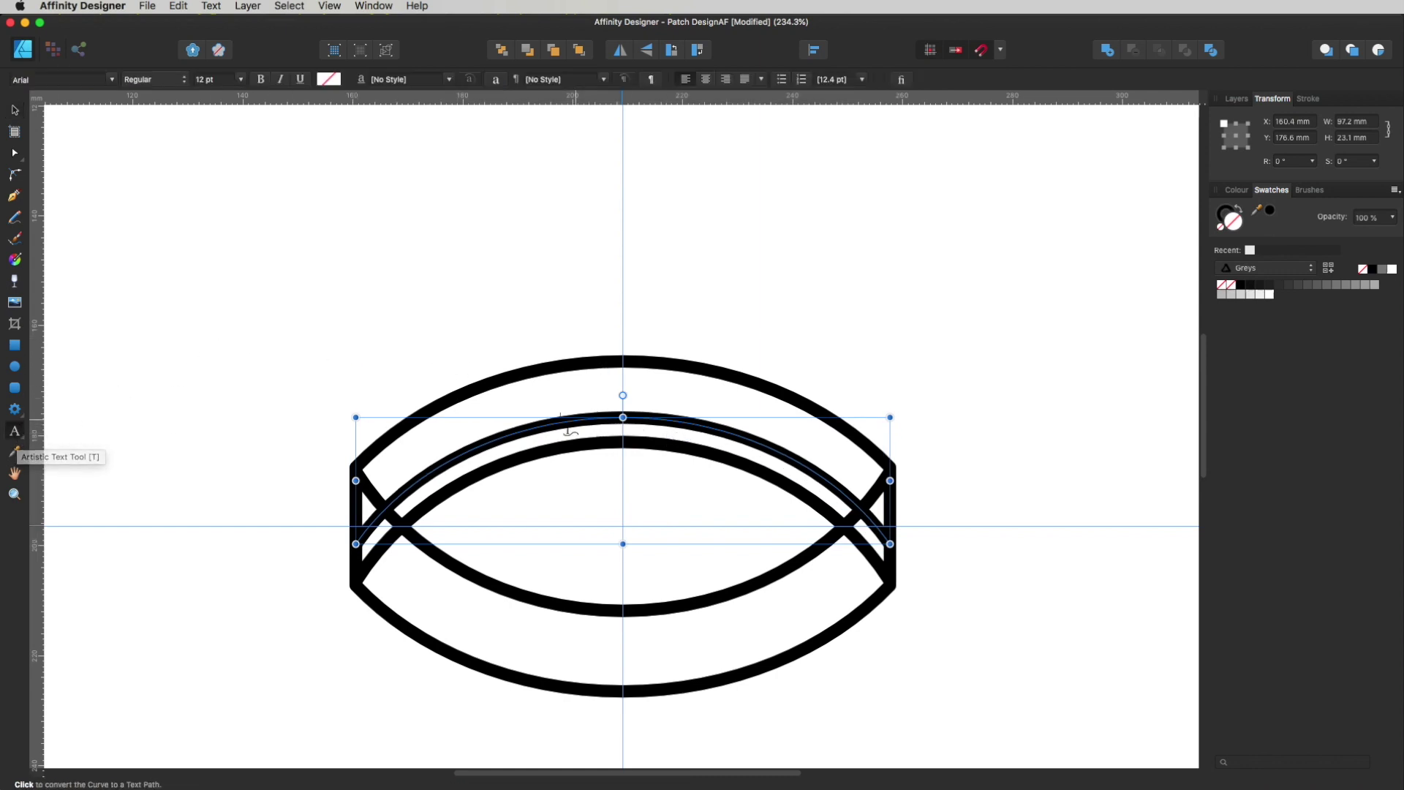
left_click(406, 484)
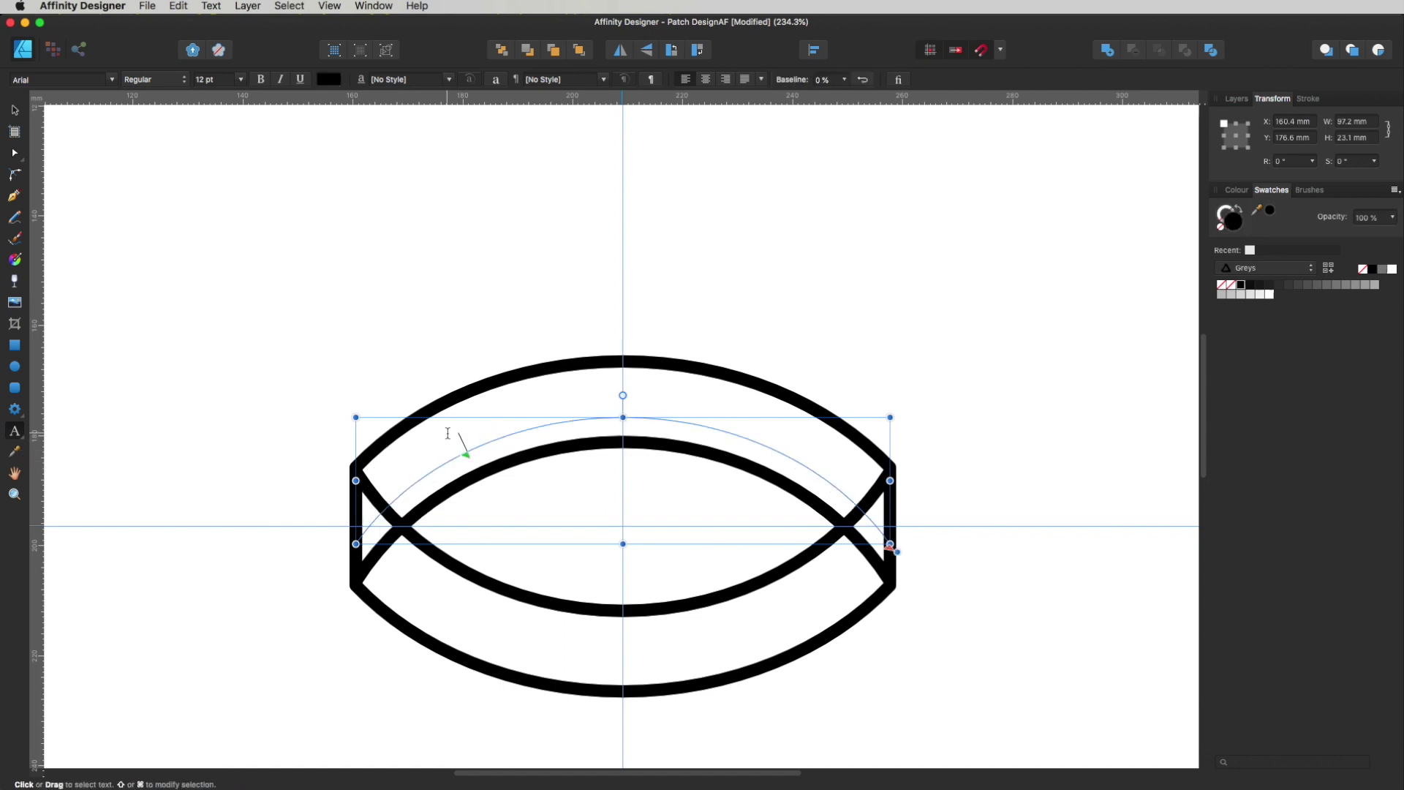
type("KEEP ")
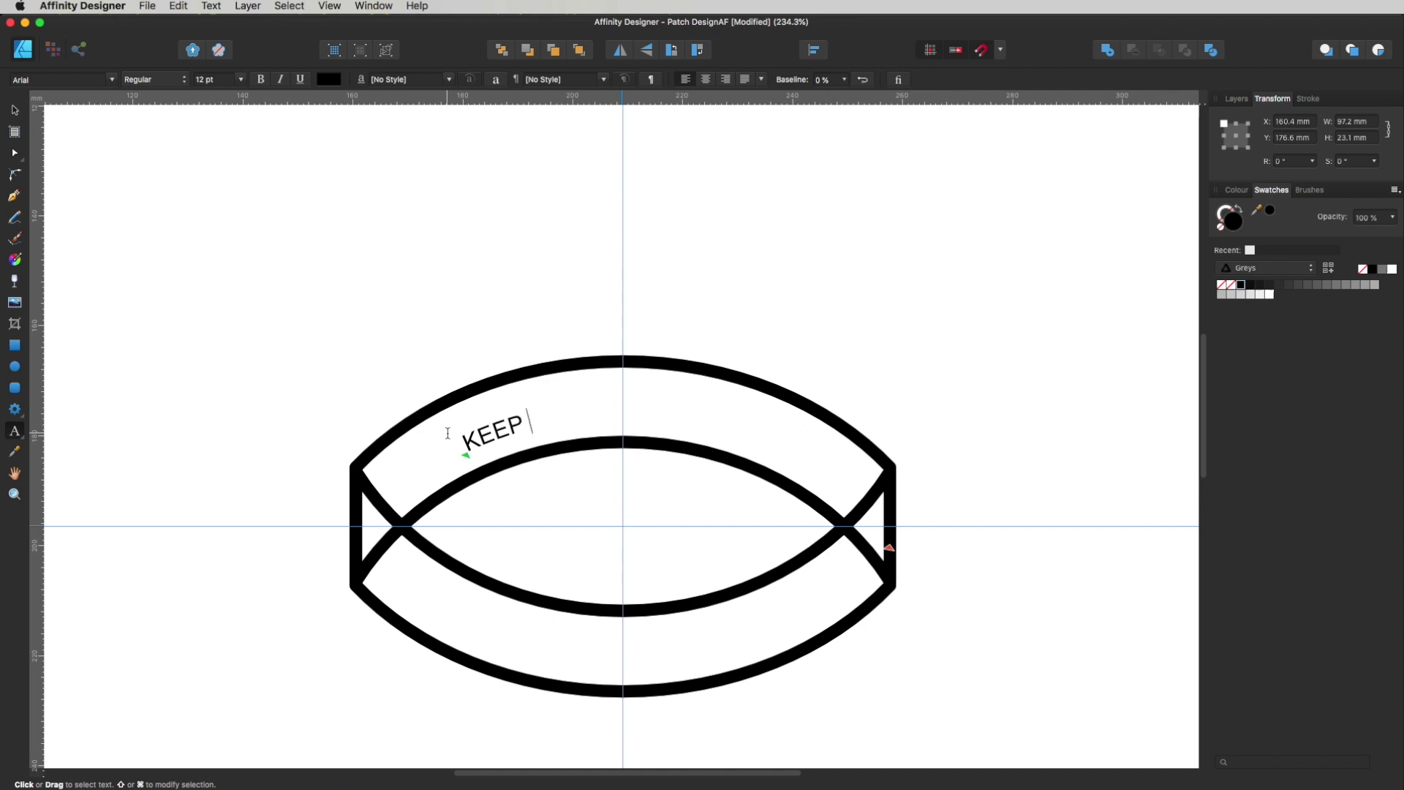
type("ON CREATING")
Step: Set all of the path text in Bebas Neue at 36 pt
key("super+a")
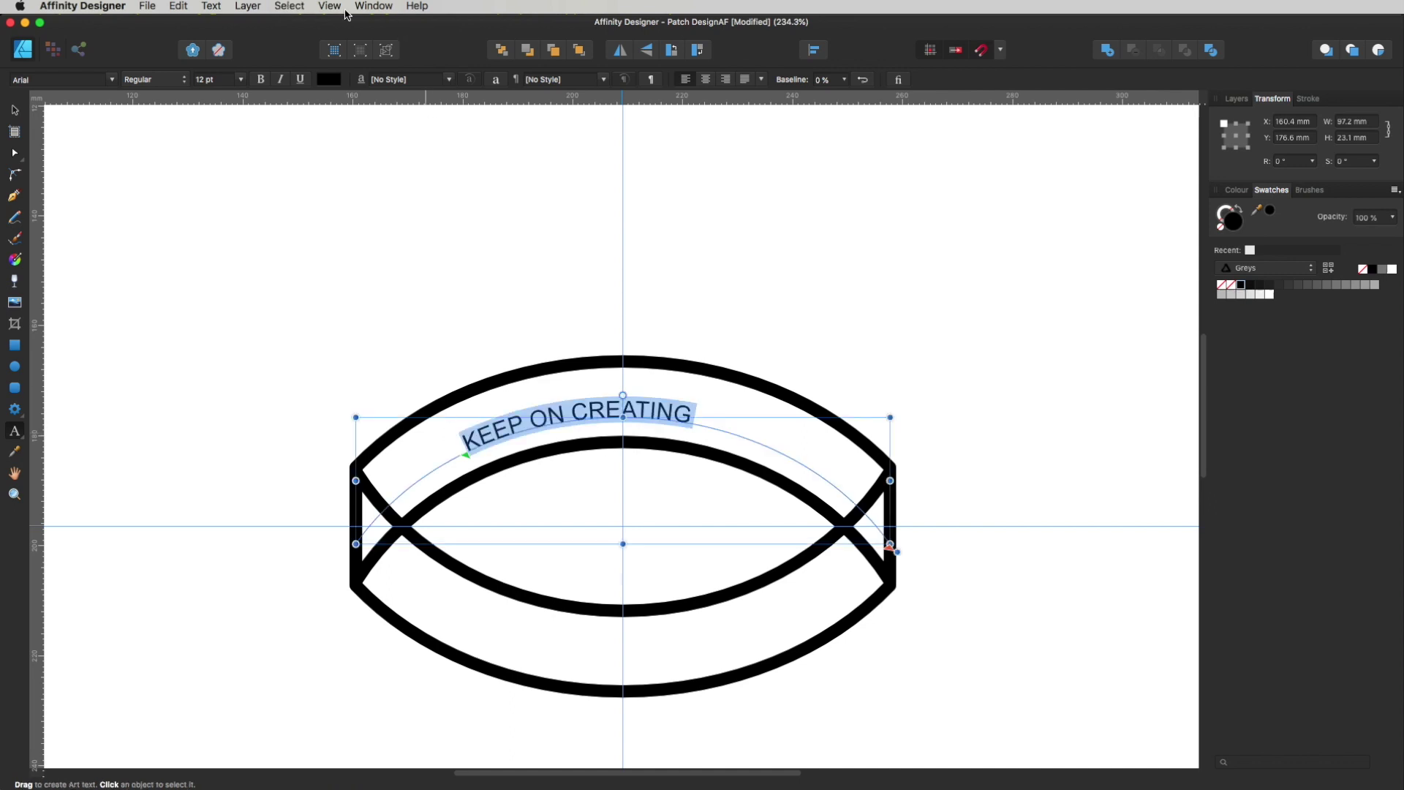
left_click(72, 80)
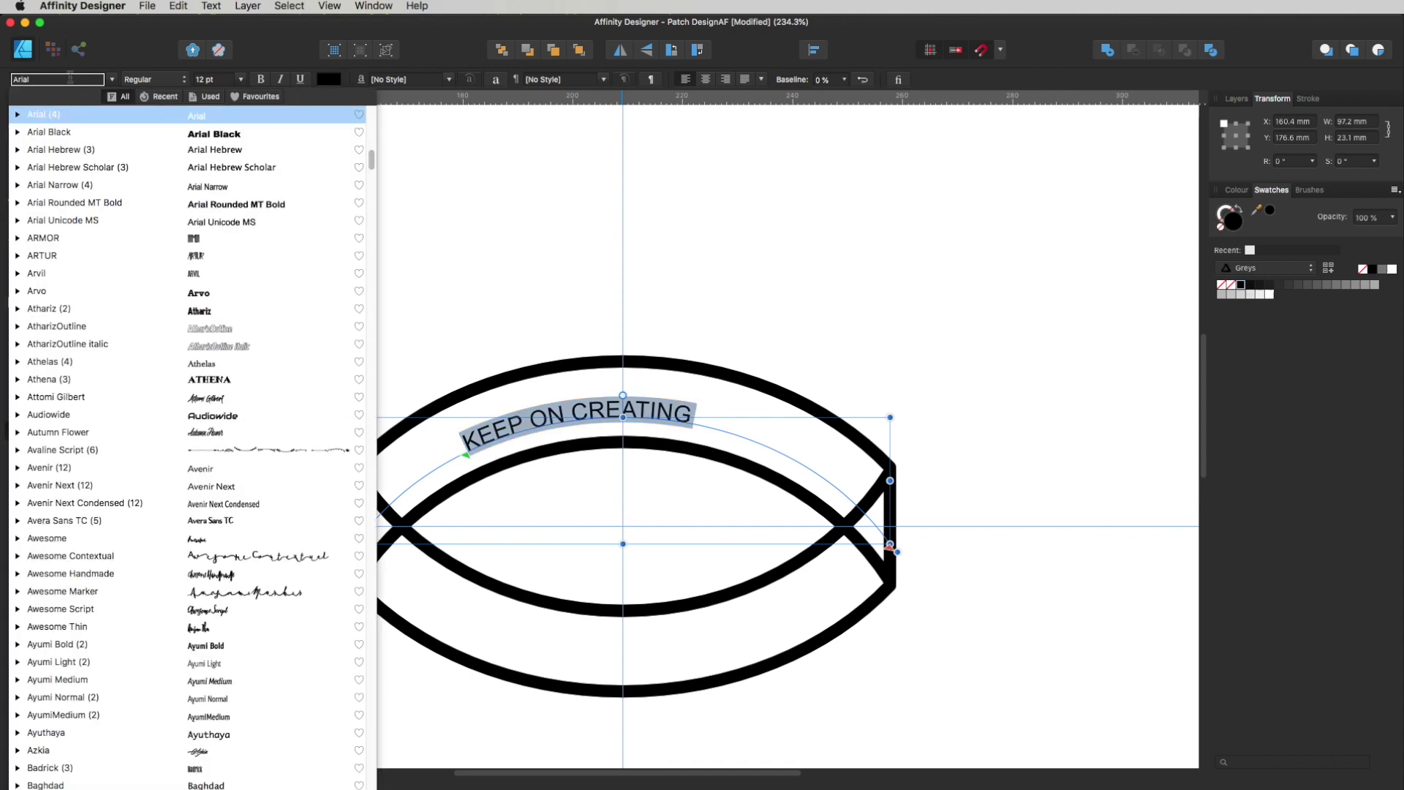
type("bebas Neue")
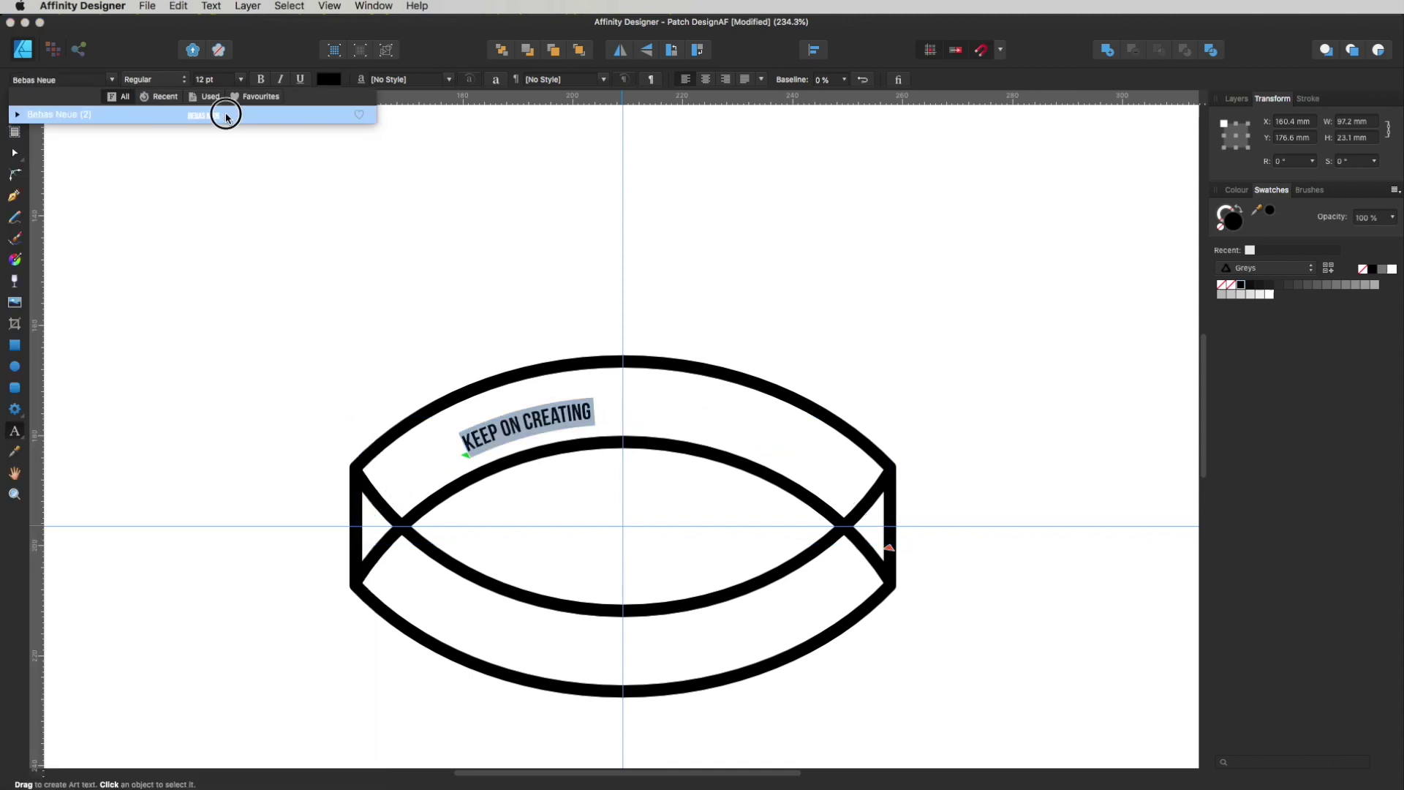
left_click(228, 115)
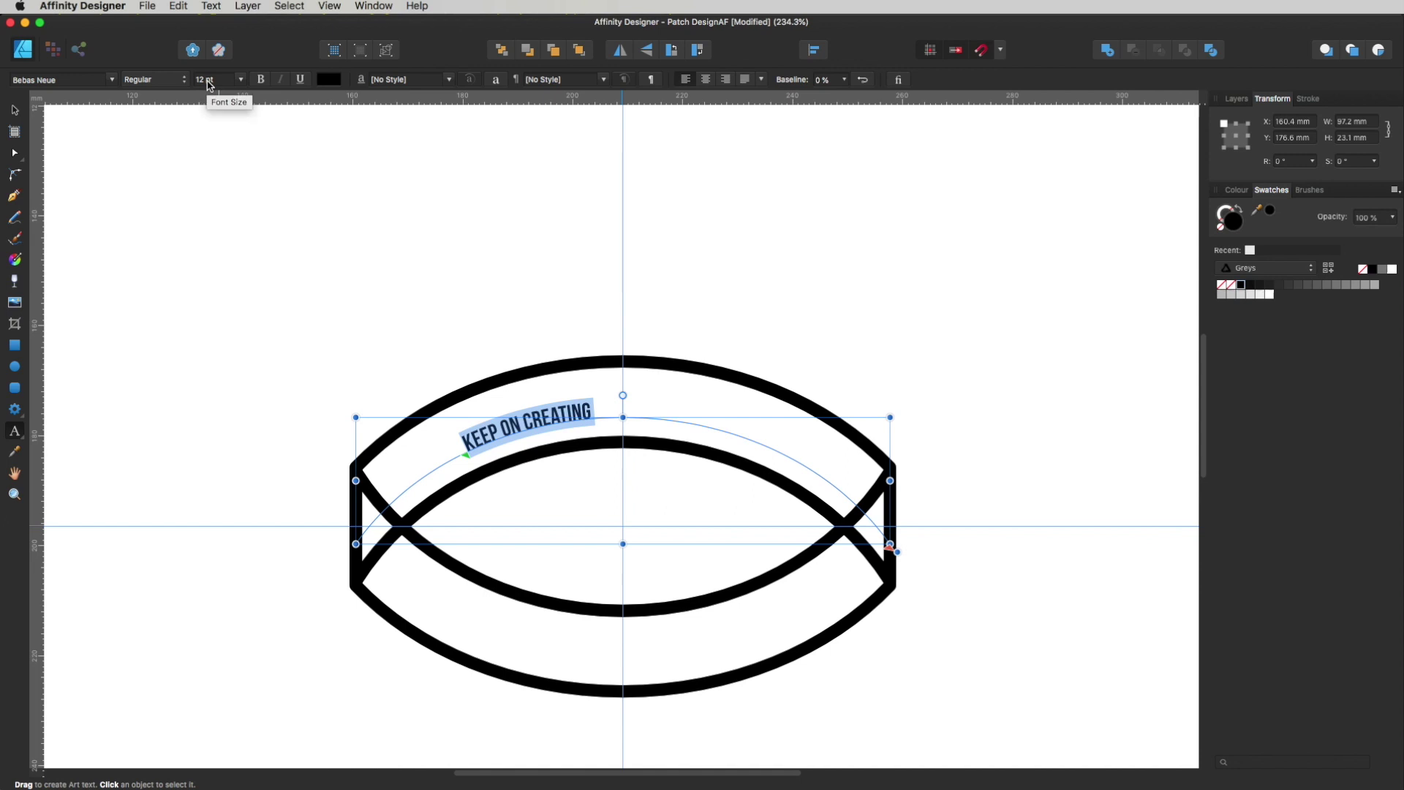
scroll(202, 86, "up", 2)
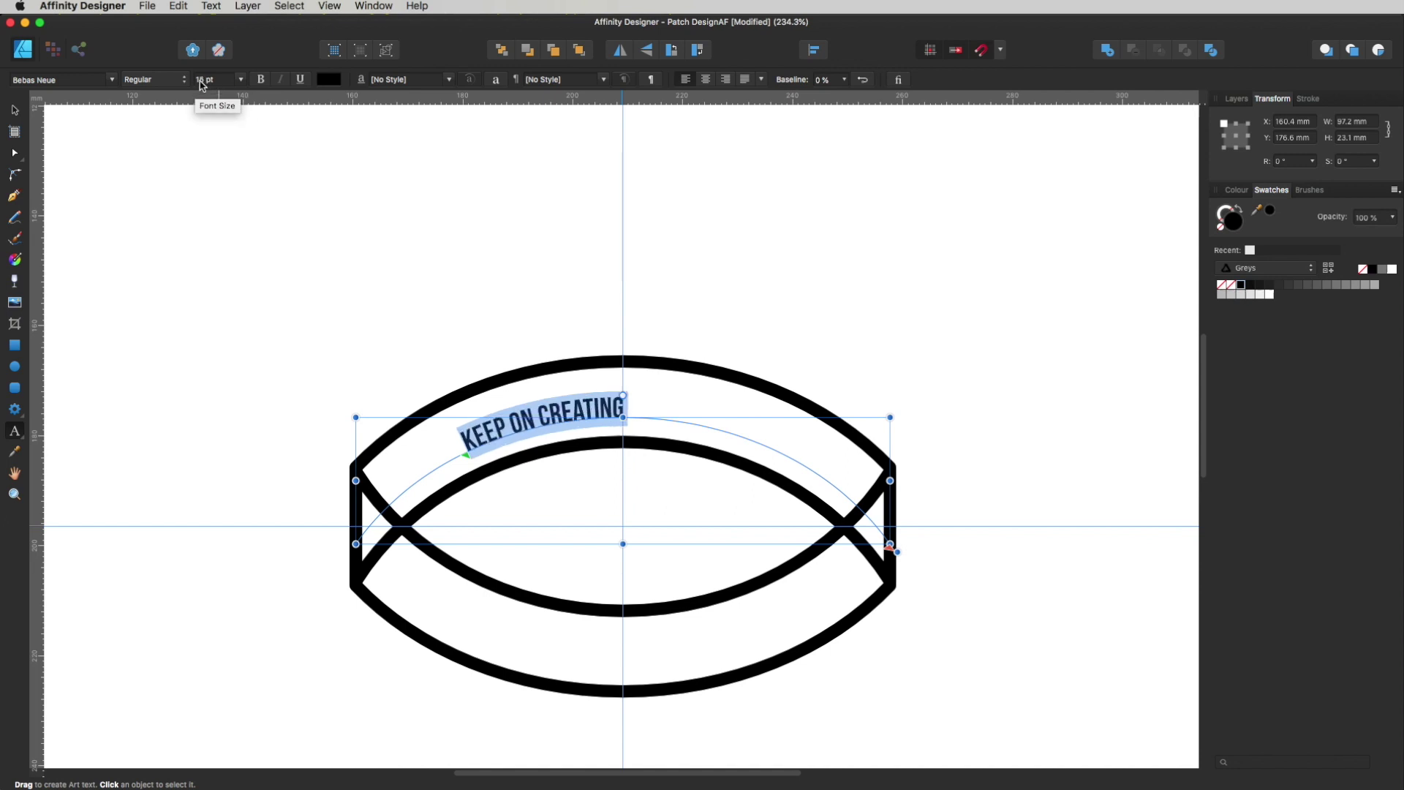
scroll(202, 86, "up", 2)
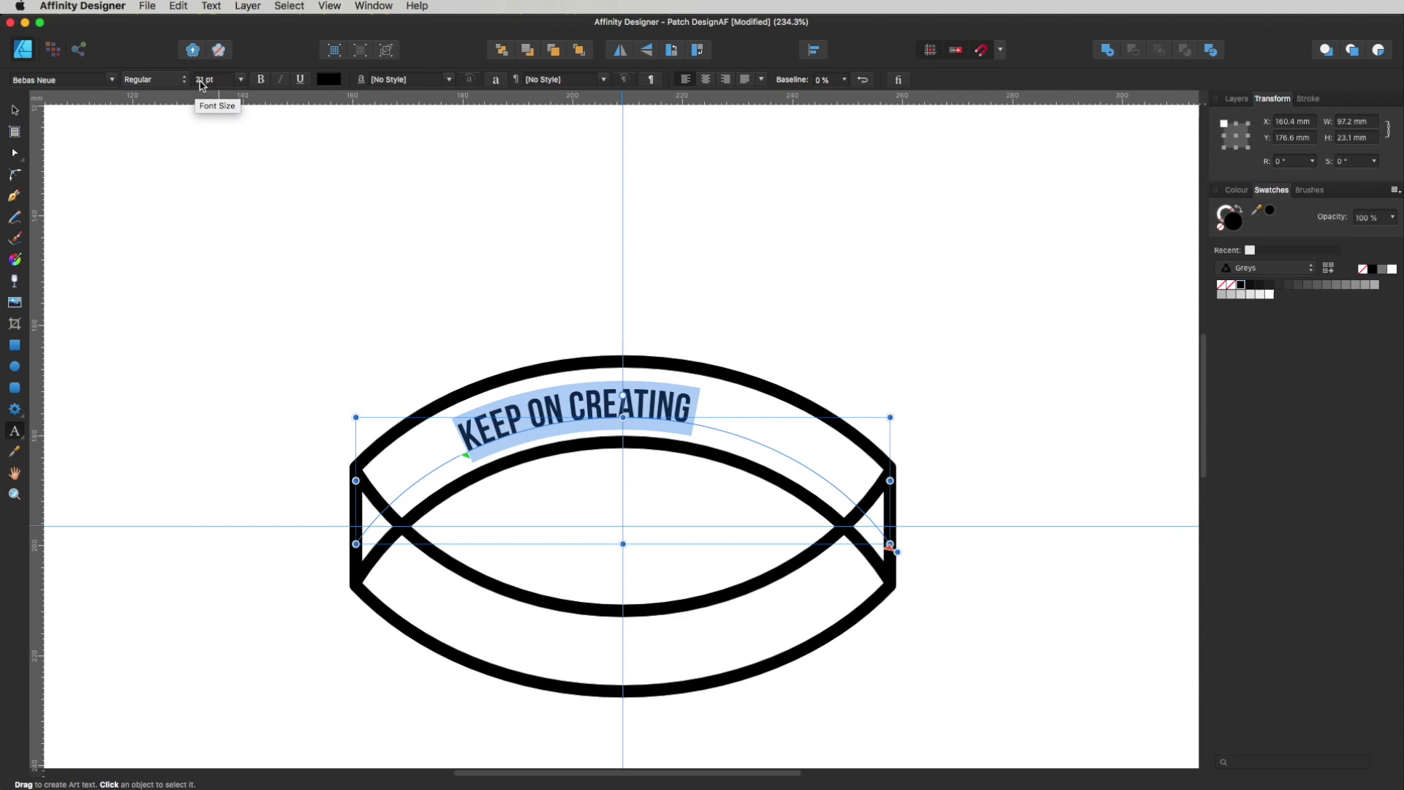
scroll(202, 85, "up", 8)
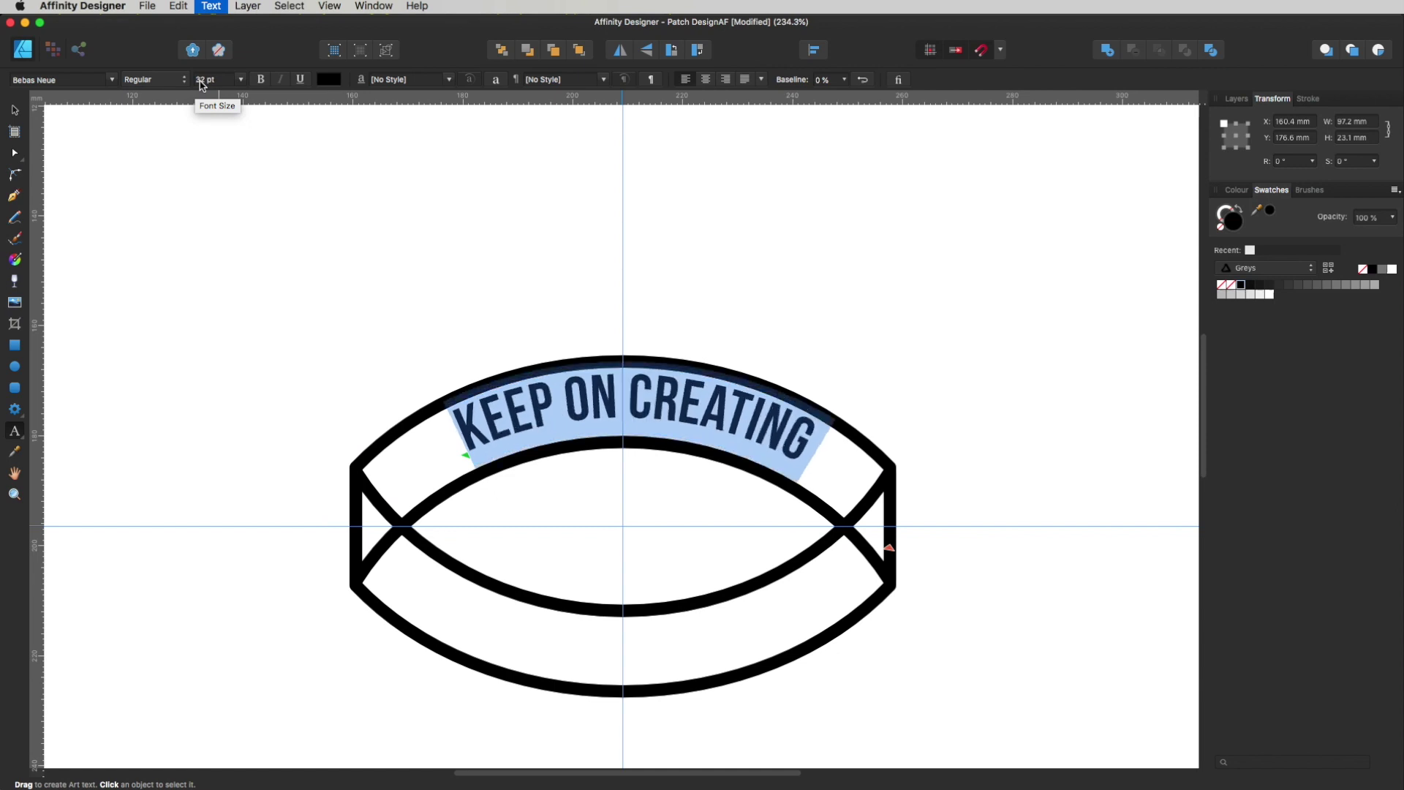
Step: Centre-align the "KEEP ON CREATING" text on its path
left_click(15, 110)
left_click(688, 403)
double_click(689, 403)
key("super+a")
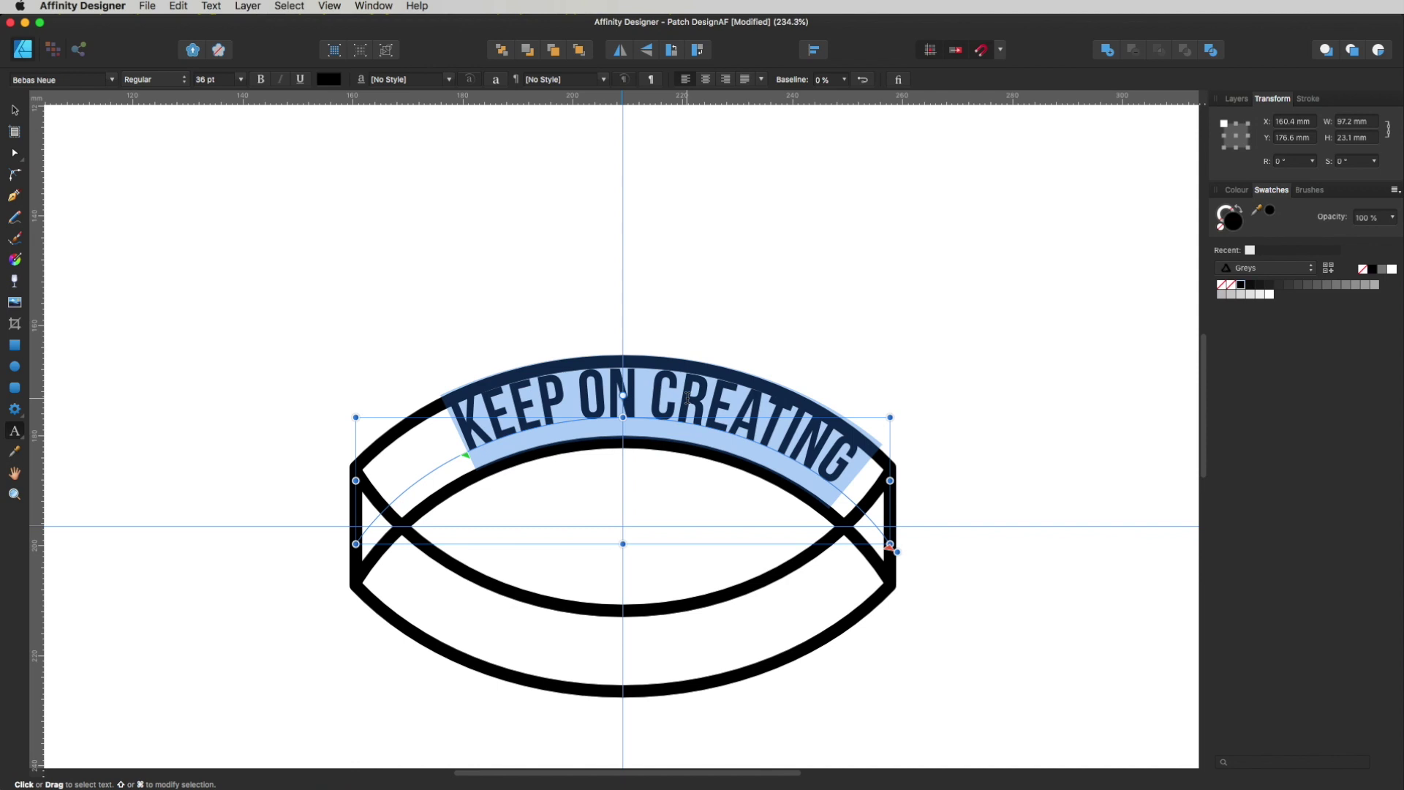
left_click(707, 79)
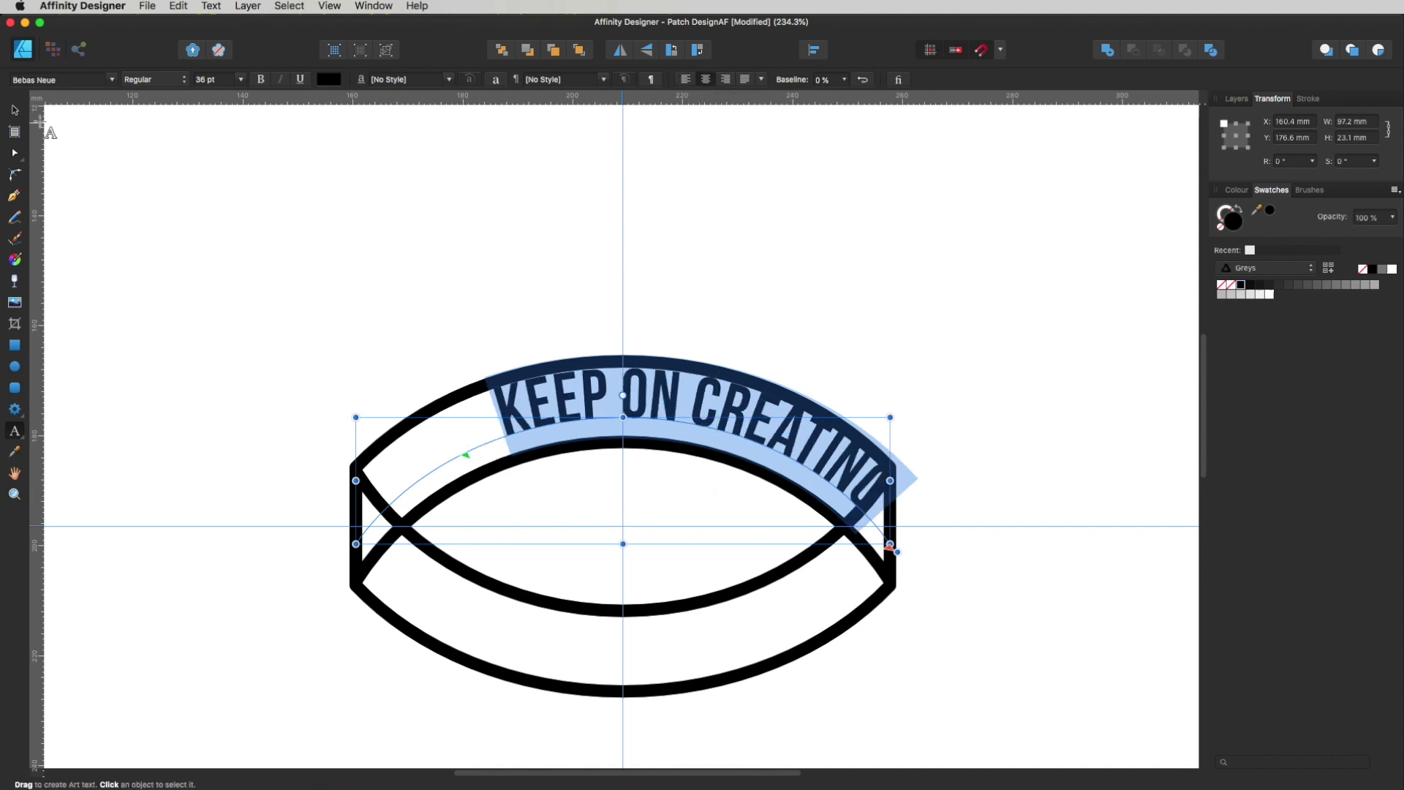
left_click(15, 110)
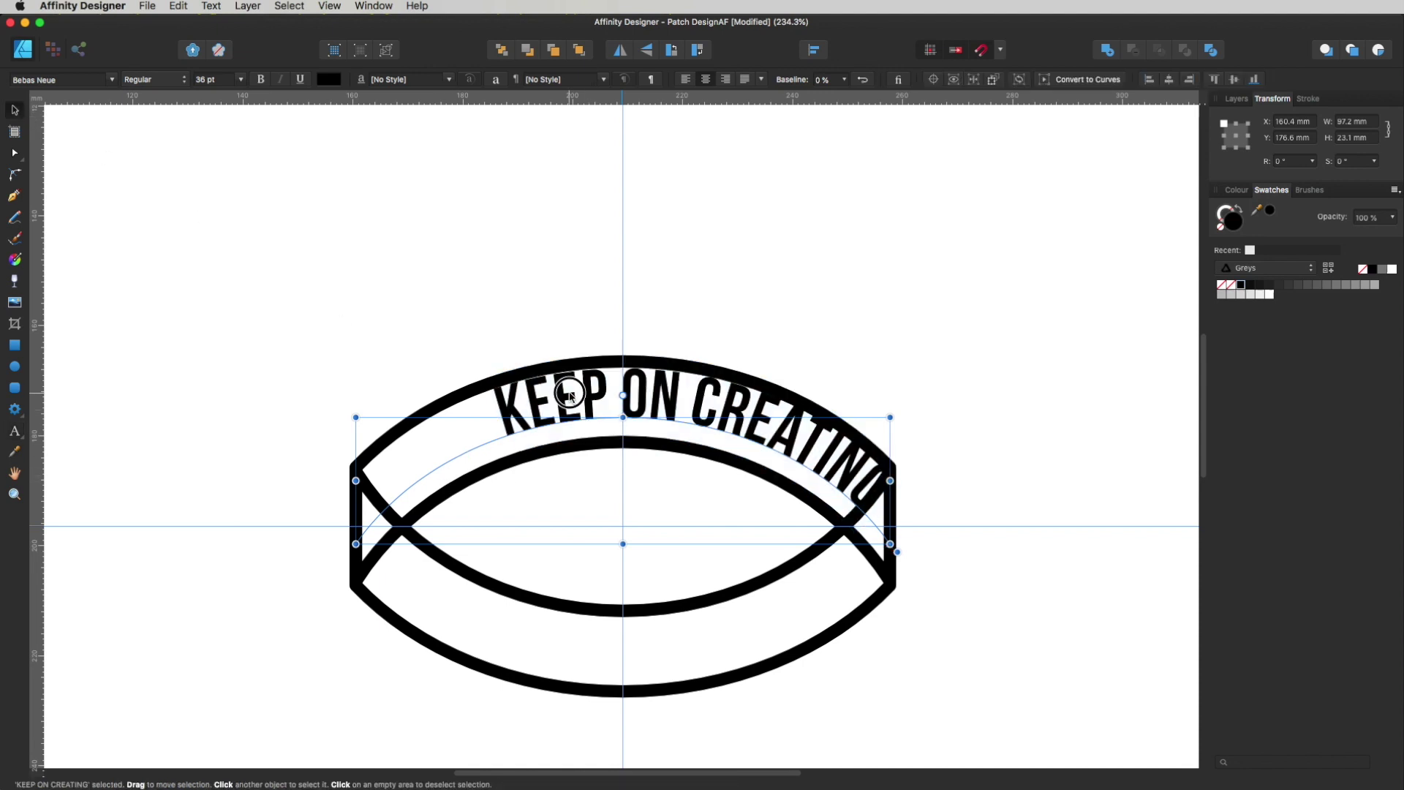
Step: Shift the text path's start and end markers to matching points near the left and right band crossings, centring the text in the band
key("t")
left_click_drag(469, 459, 393, 512)
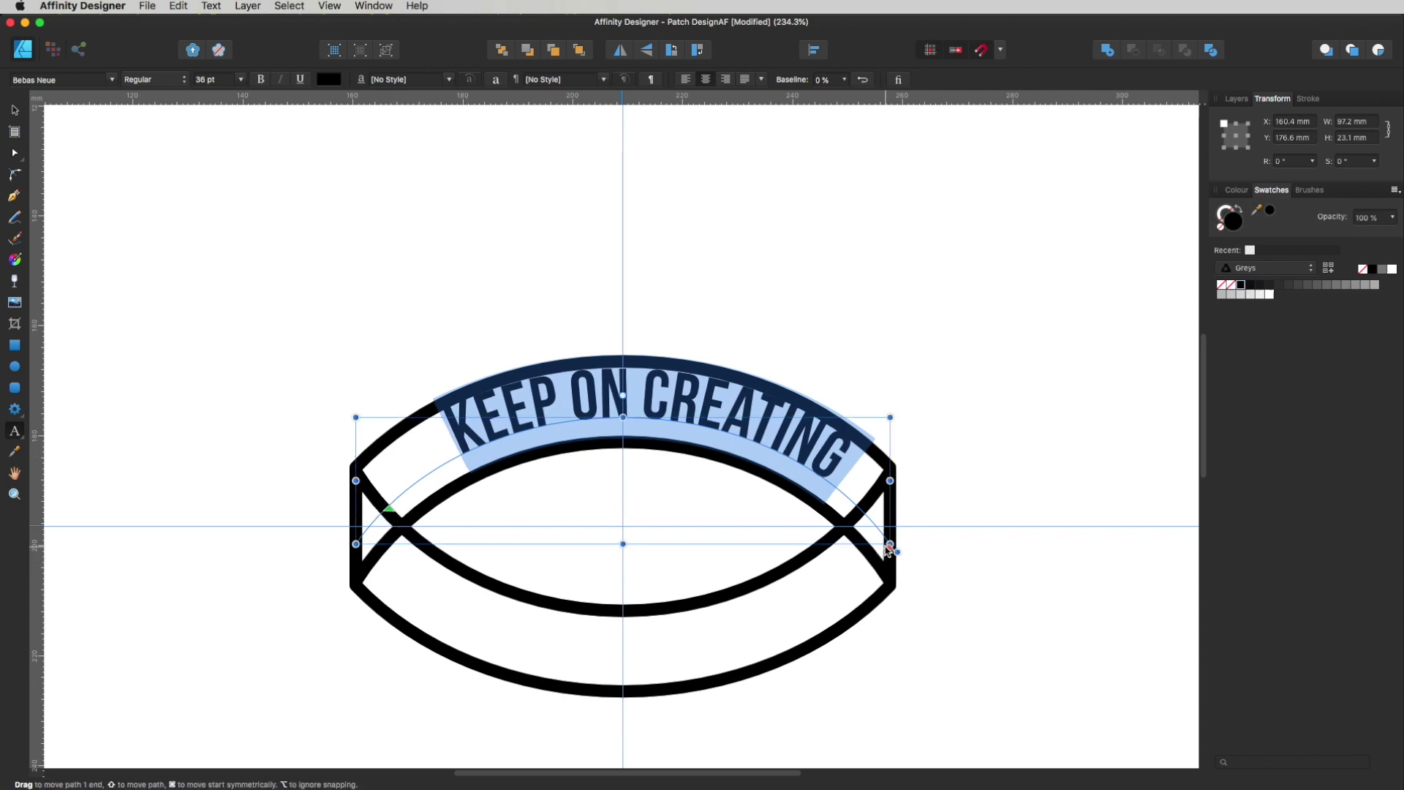
left_click_drag(890, 548, 852, 511)
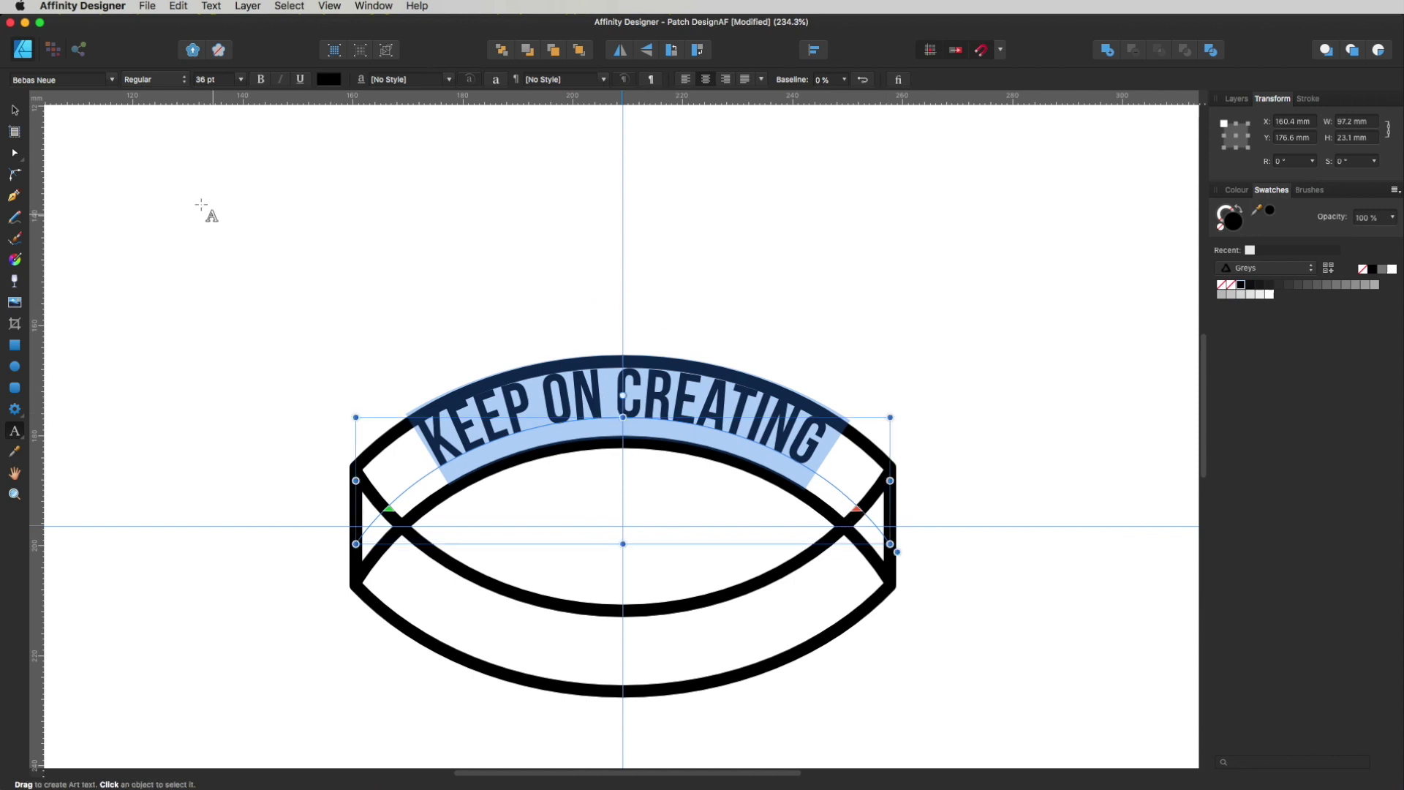
left_click(14, 111)
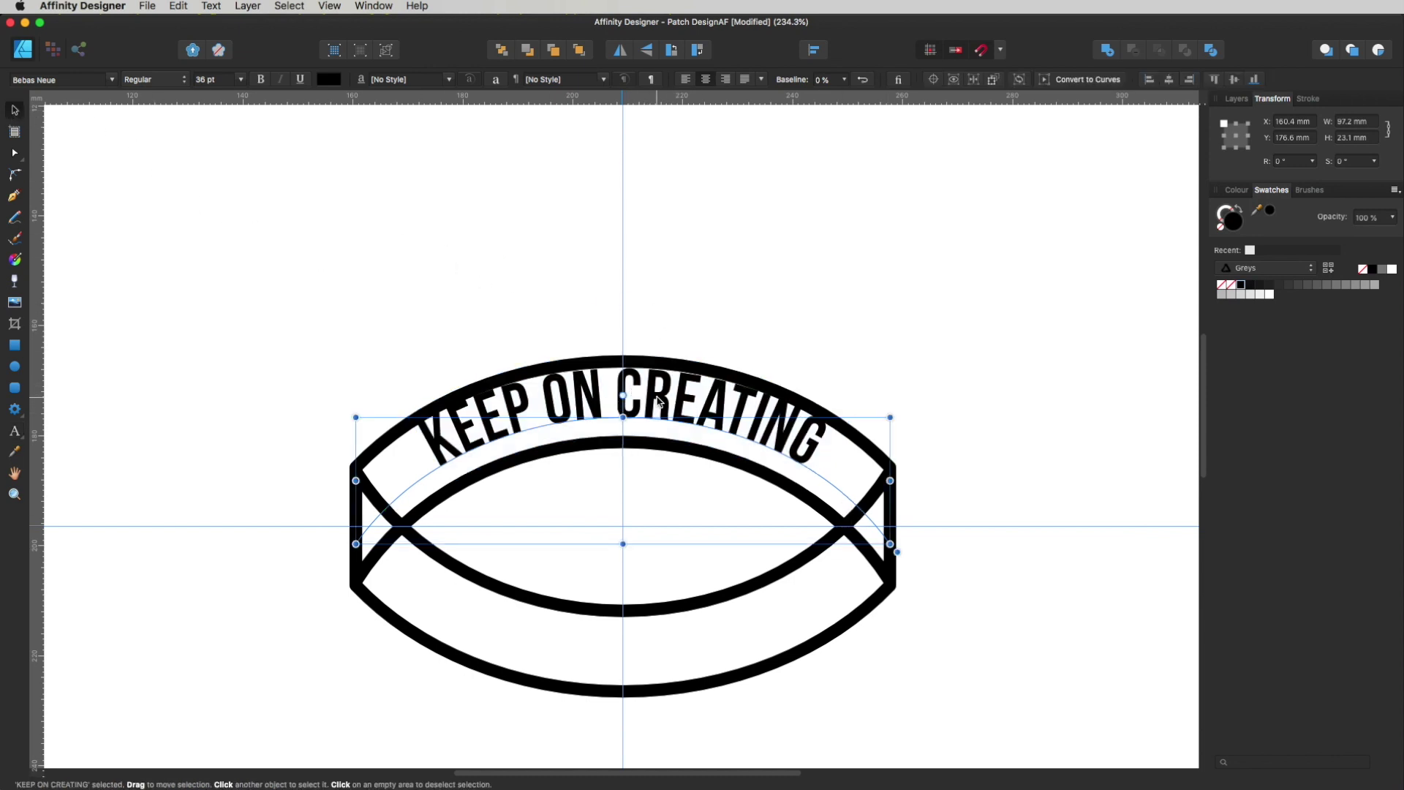
Step: Move the path text down about 2 mm within the upper band and set its font size to 37 pt
left_click_drag(658, 401, 658, 418)
double_click(685, 402)
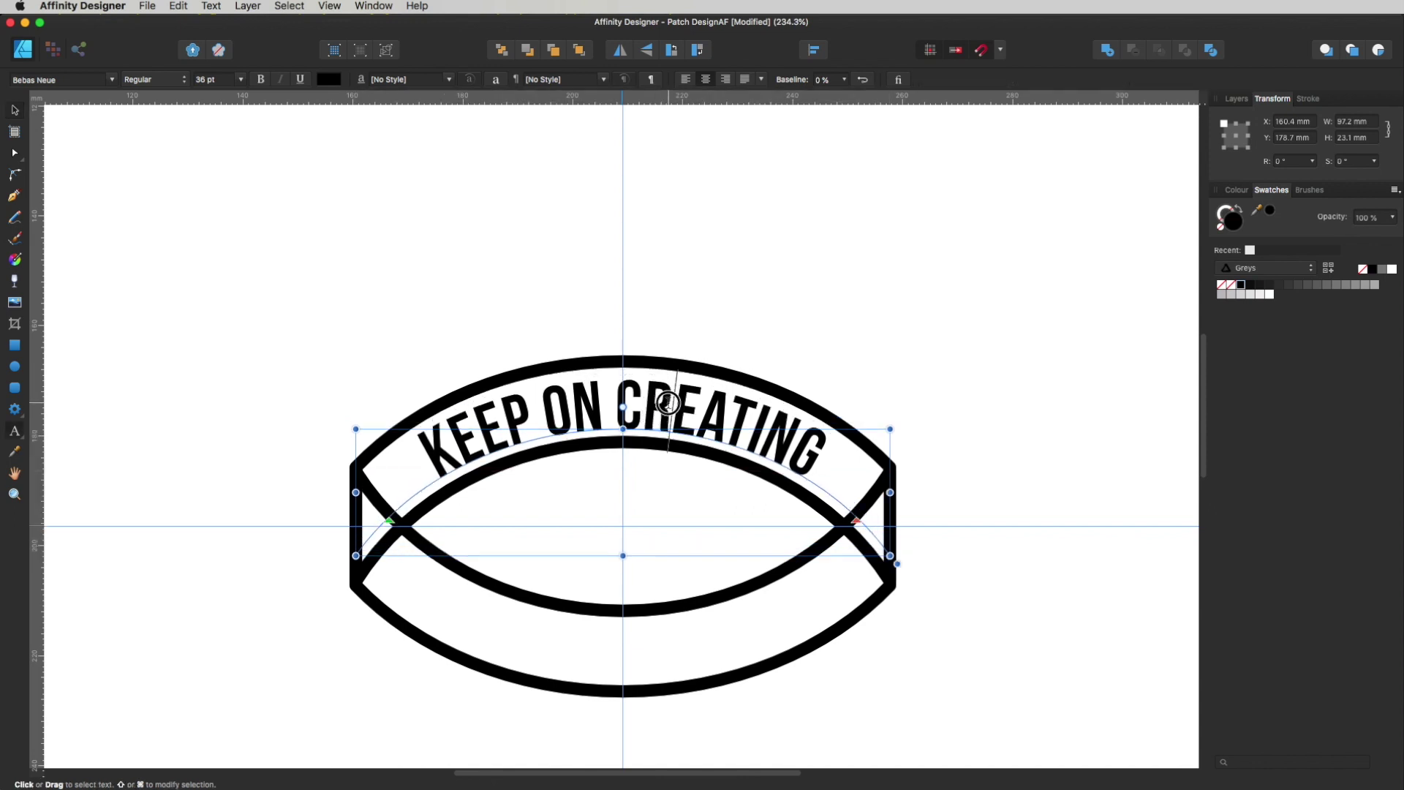
key("super+a")
scroll(205, 85, "up", 3)
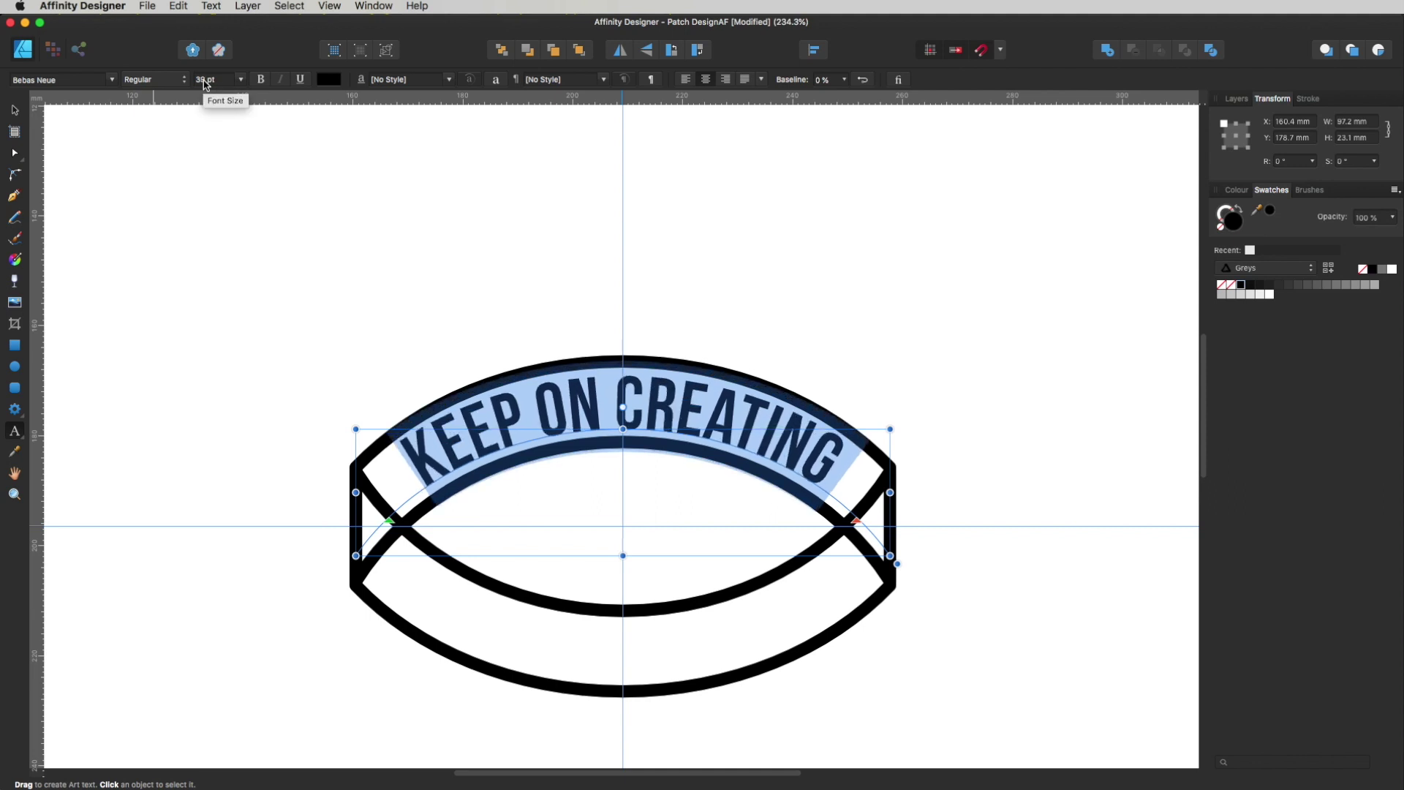
scroll(224, 86, "down", 2)
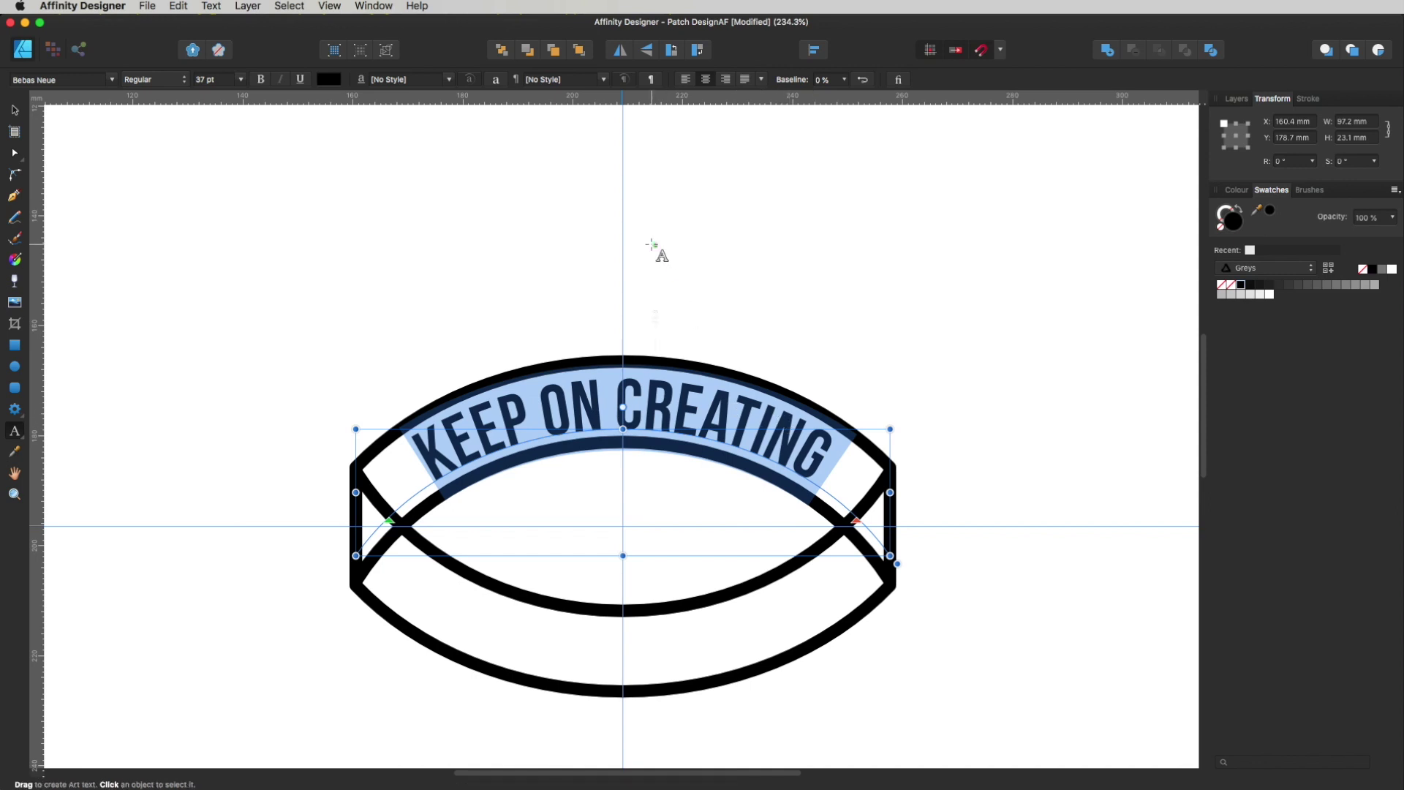
Step: Set the tracking of the whole path text to 60 ‰ so it fills the upper band, then deselect it
left_click(496, 80)
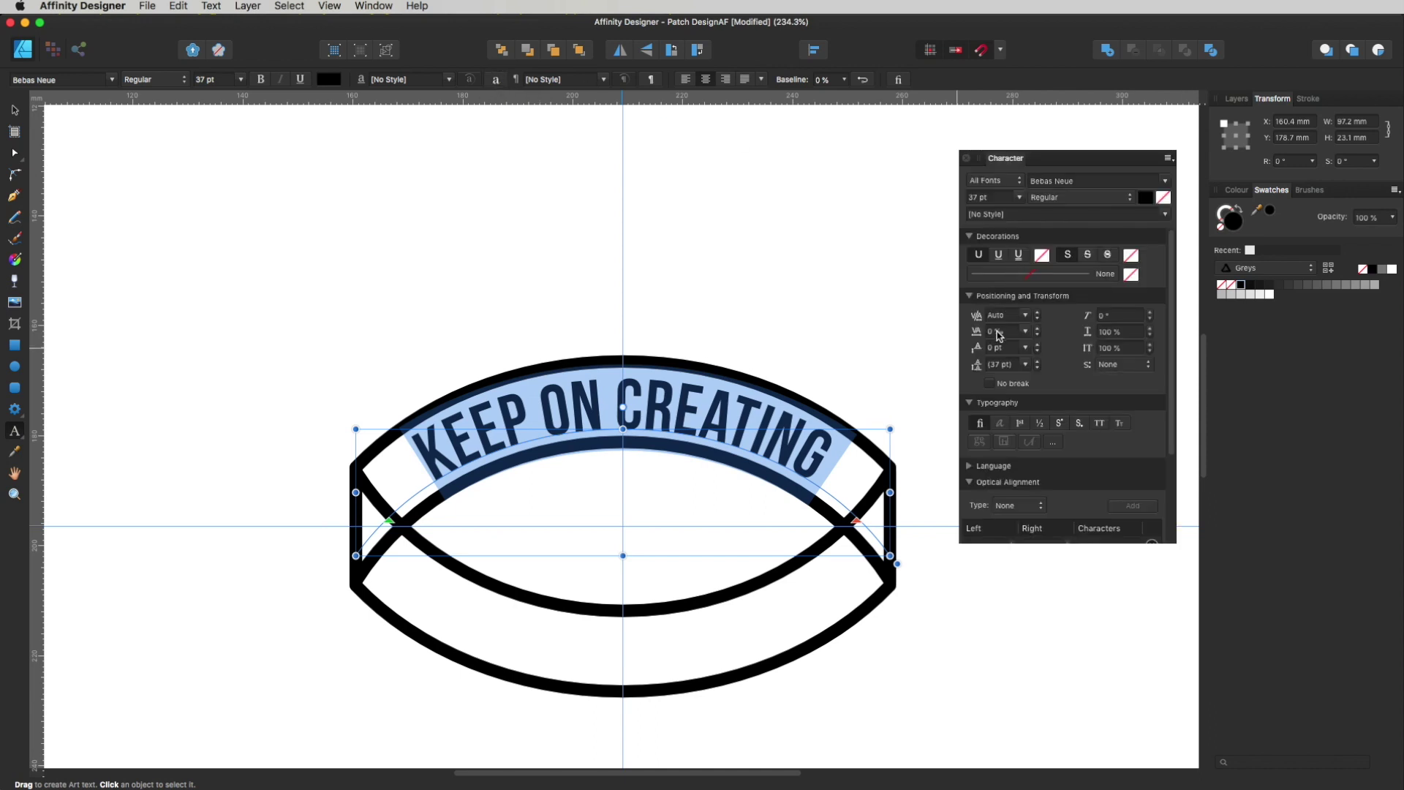
scroll(998, 336, "up", 20)
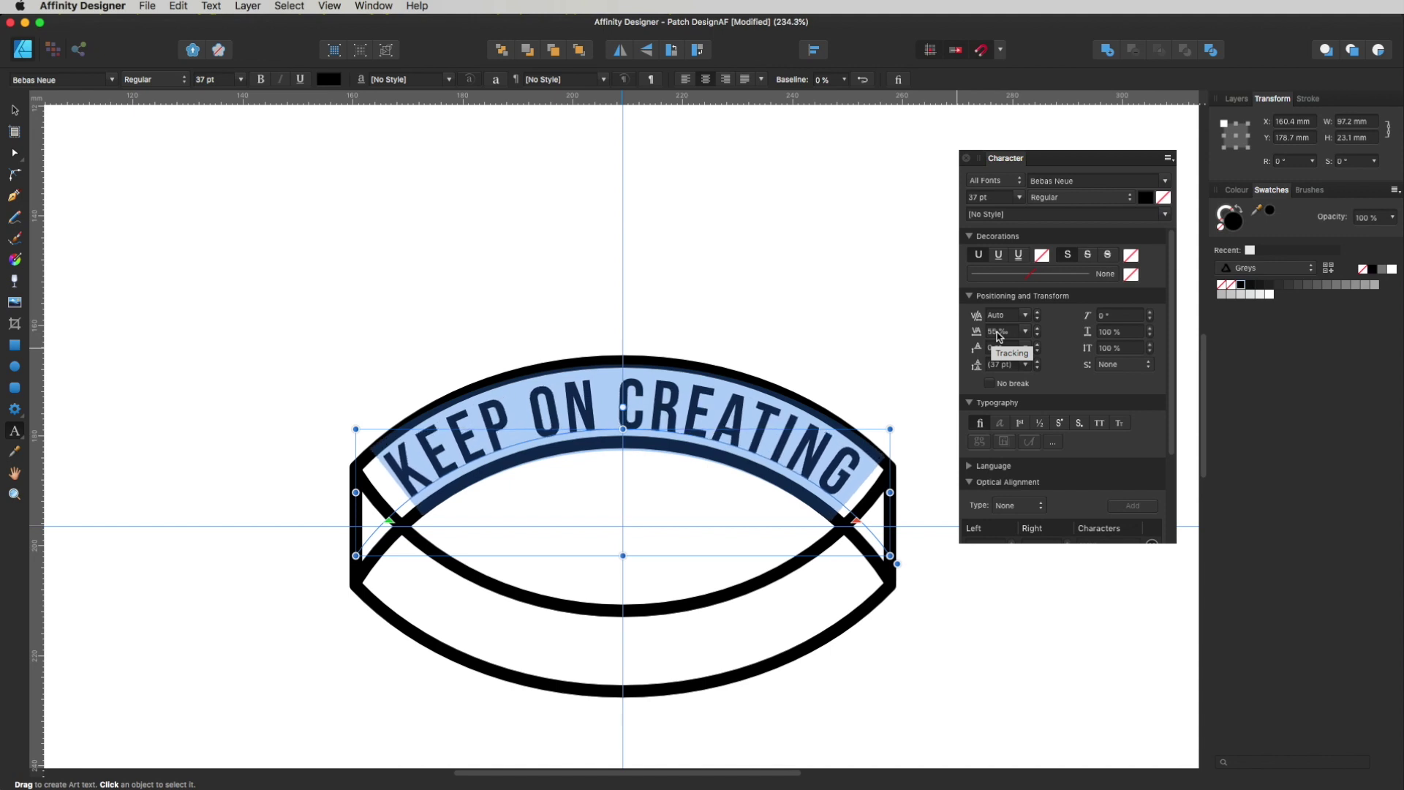
scroll(999, 335, "up", 5)
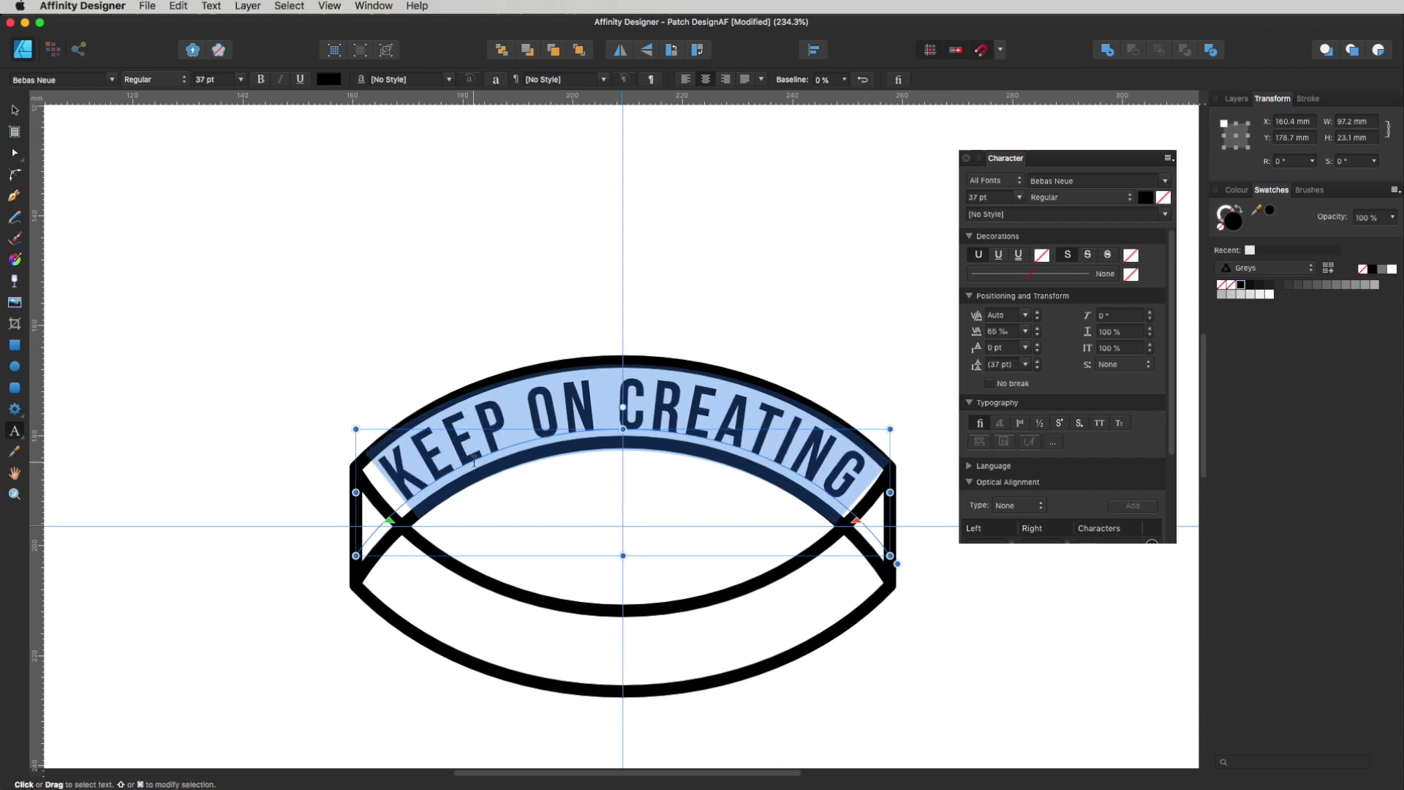
left_click(15, 109)
left_click(966, 158)
left_click(893, 220)
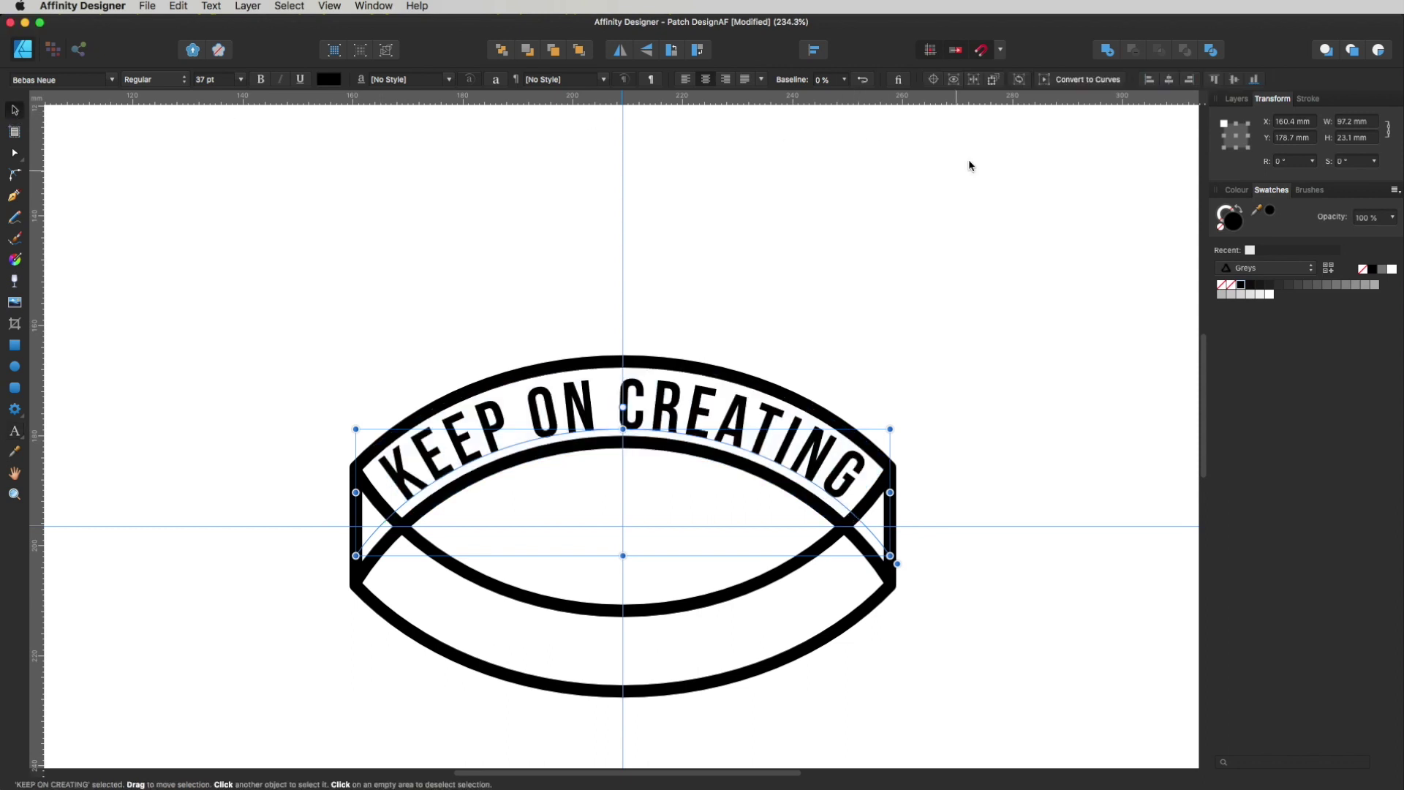
Step: Convert the "KEEP ON CREATING" path text to curves
scroll(869, 291, "down", 2)
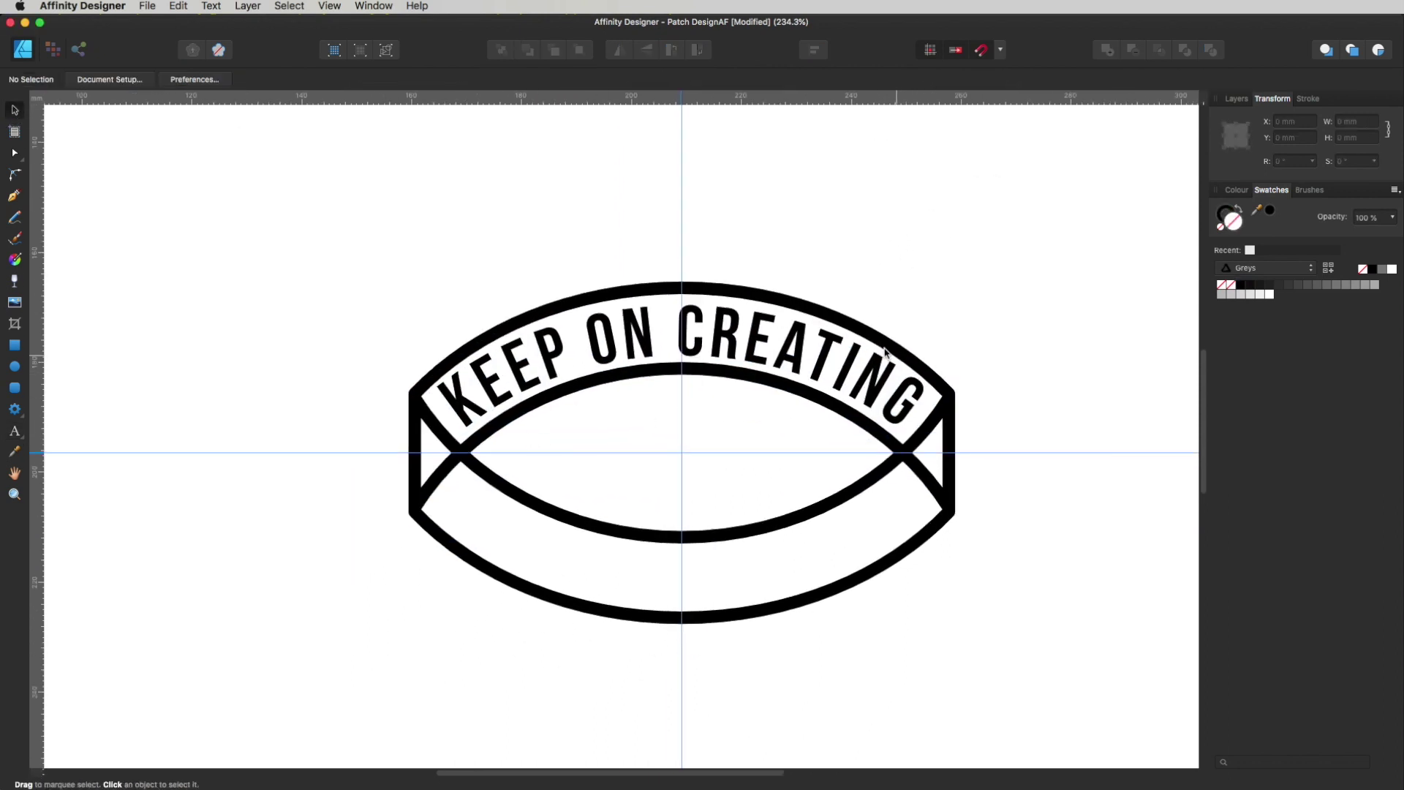
left_click(761, 350)
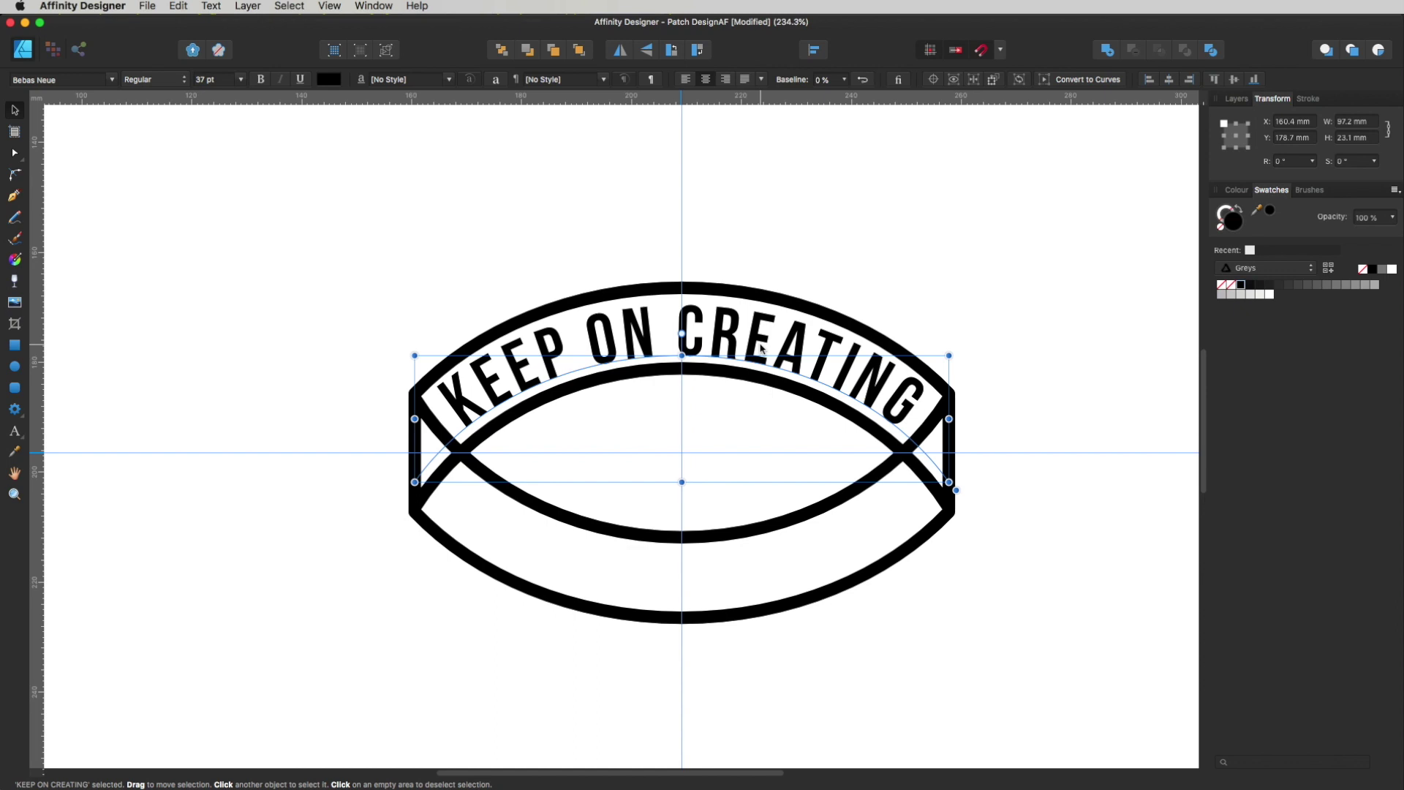
left_click(246, 5)
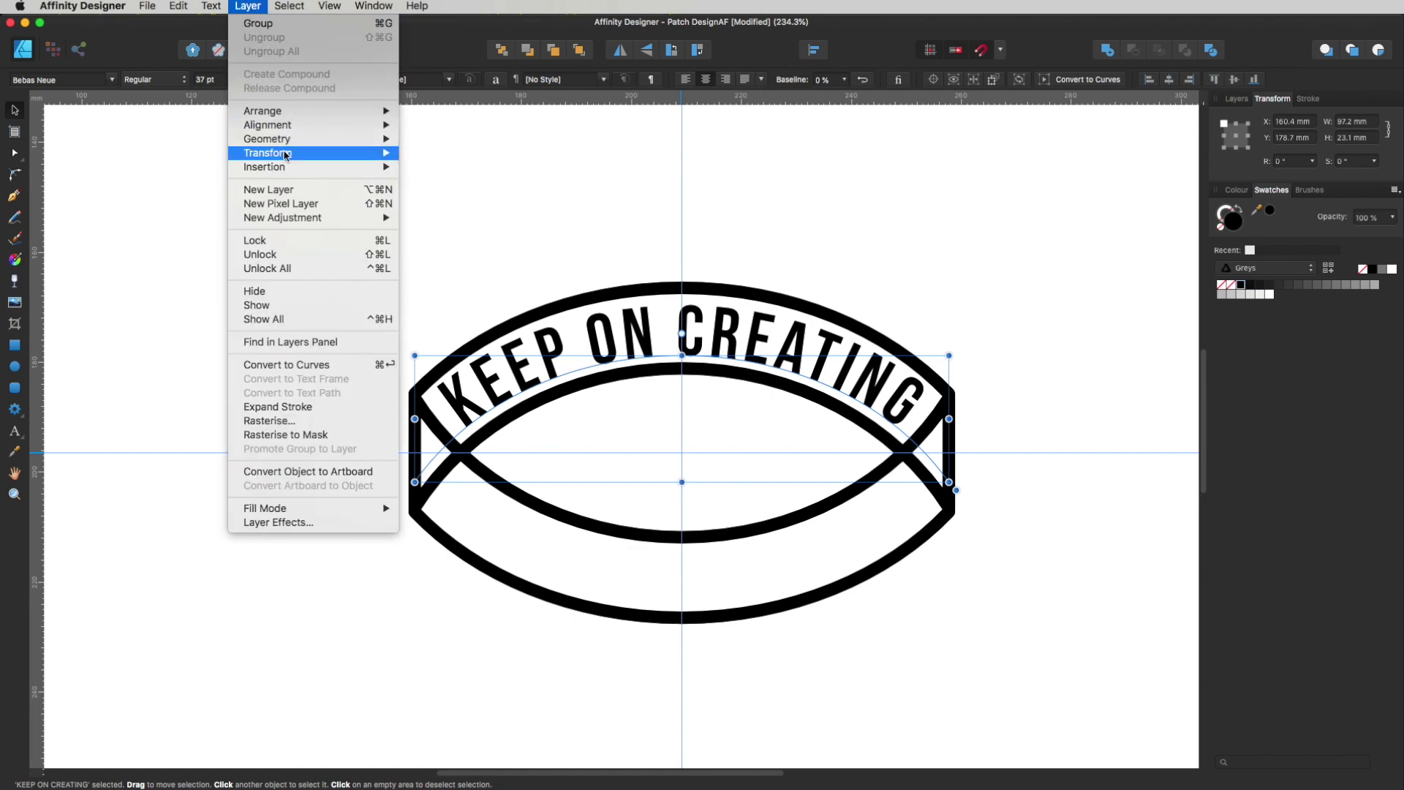
left_click(289, 364)
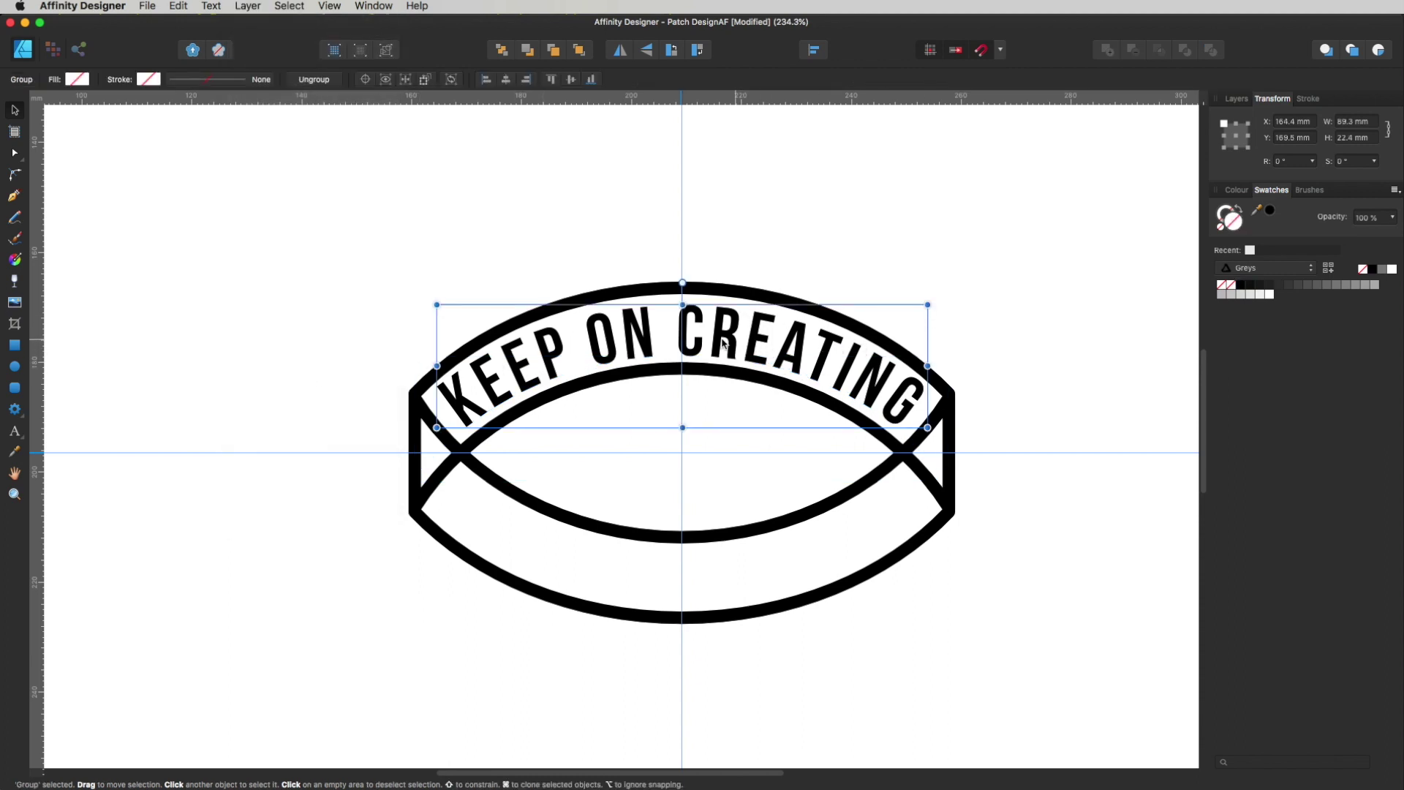
Step: Show the layer list and enlarge it to fit all layers, leaving nothing selected
left_click(1236, 99)
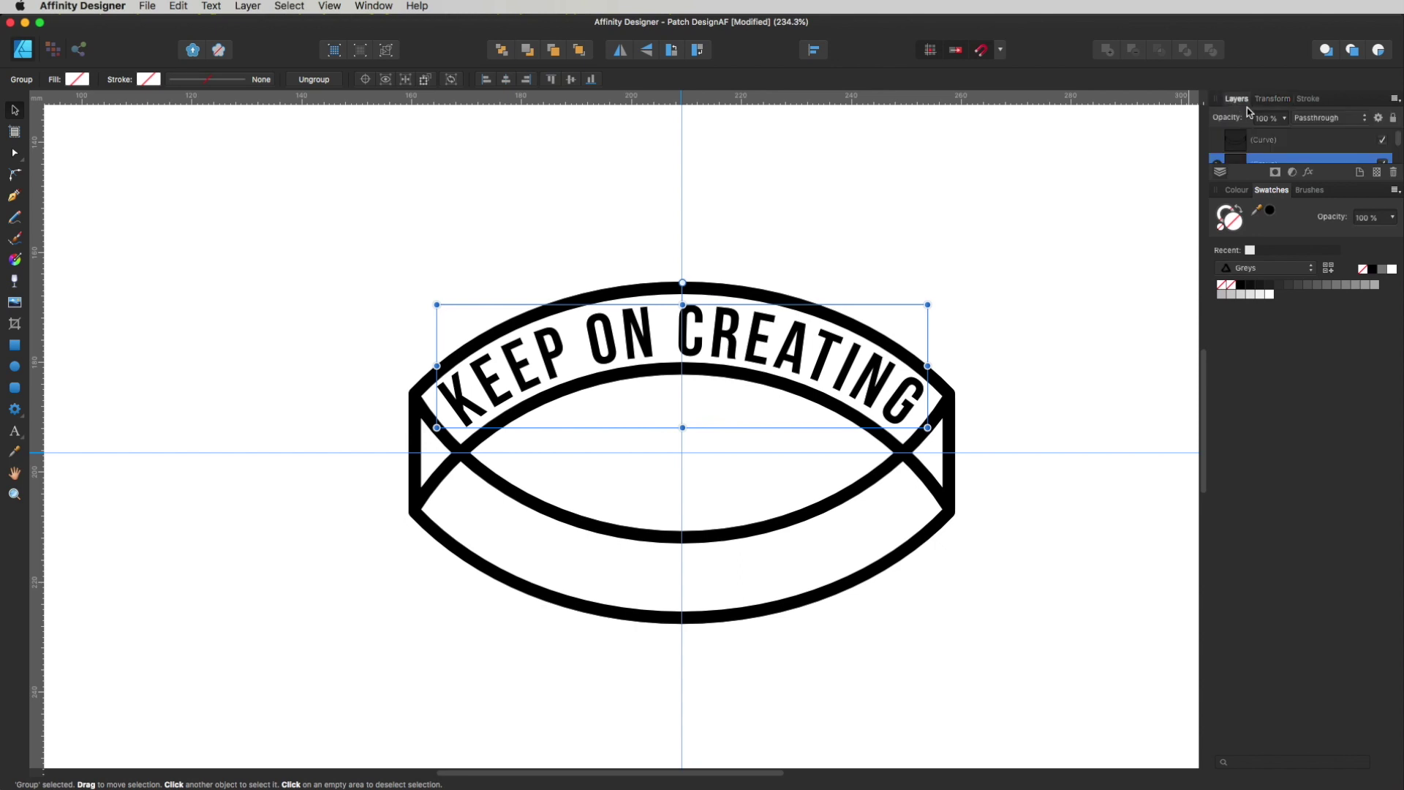
left_click_drag(1341, 180, 1309, 326)
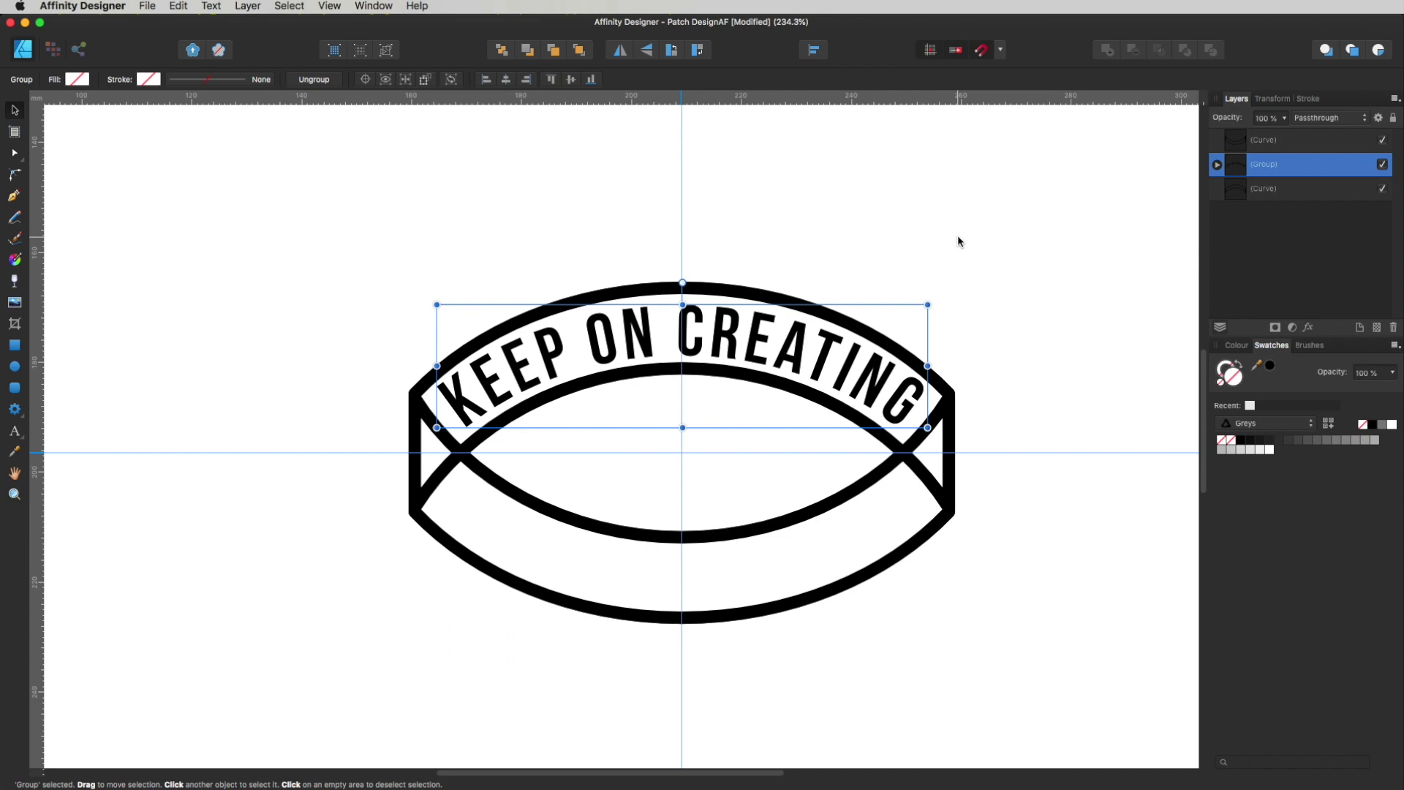
left_click(806, 263)
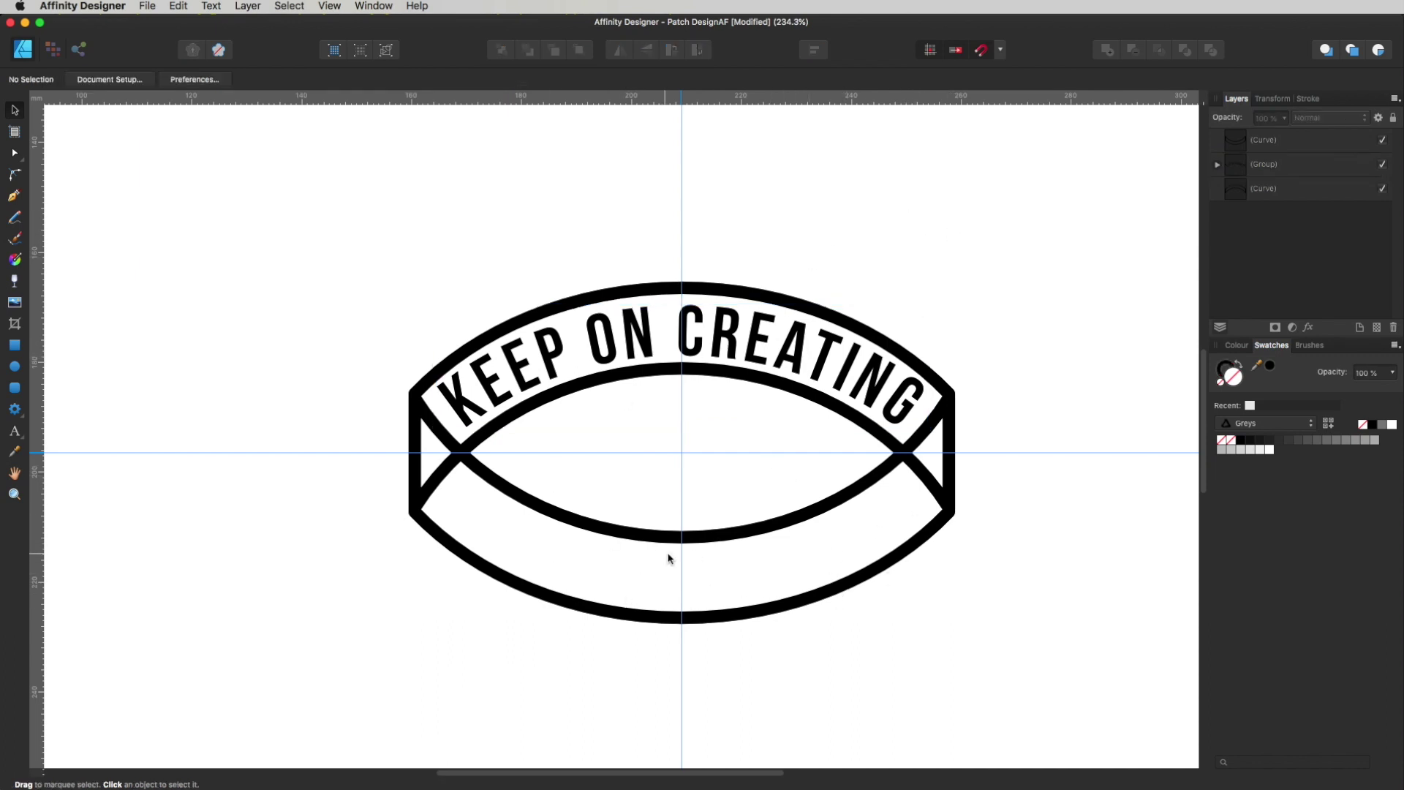
Step: Duplicate the lettering group downwards, rotate the copy 180°, and fit it inside the lower band
left_click(790, 357)
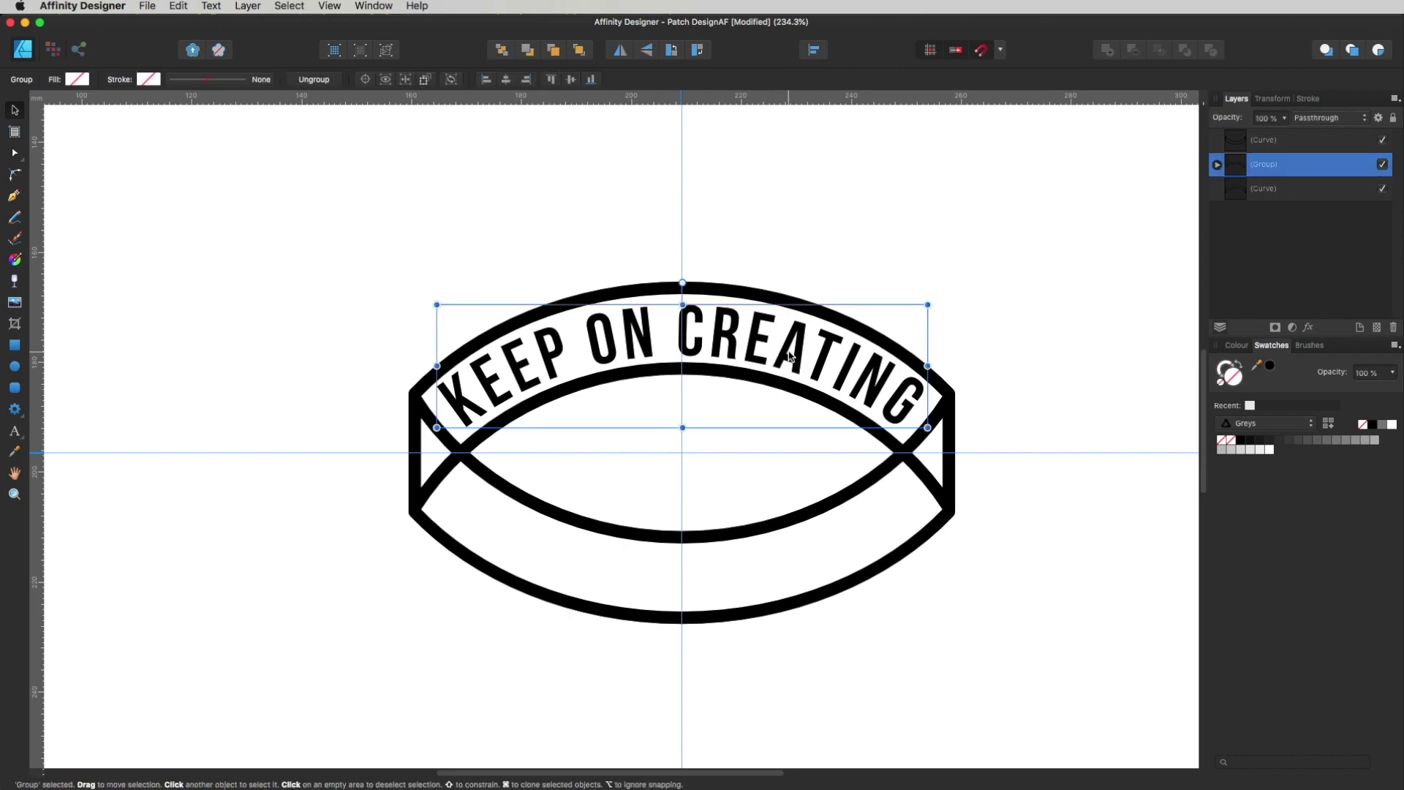
left_click_drag(788, 349, 770, 493)
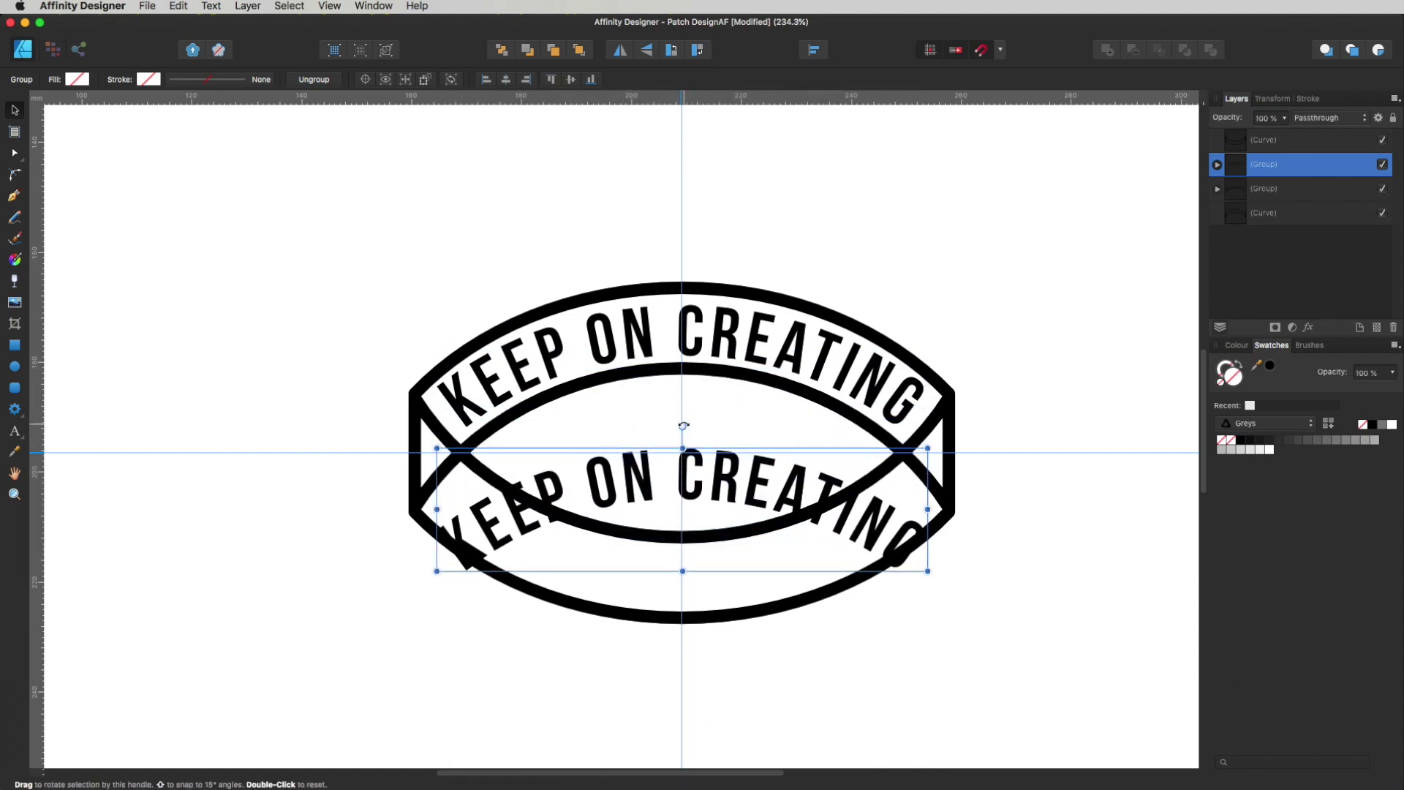
left_click_drag(683, 425, 676, 618)
left_click_drag(780, 549, 778, 575)
left_click(847, 629)
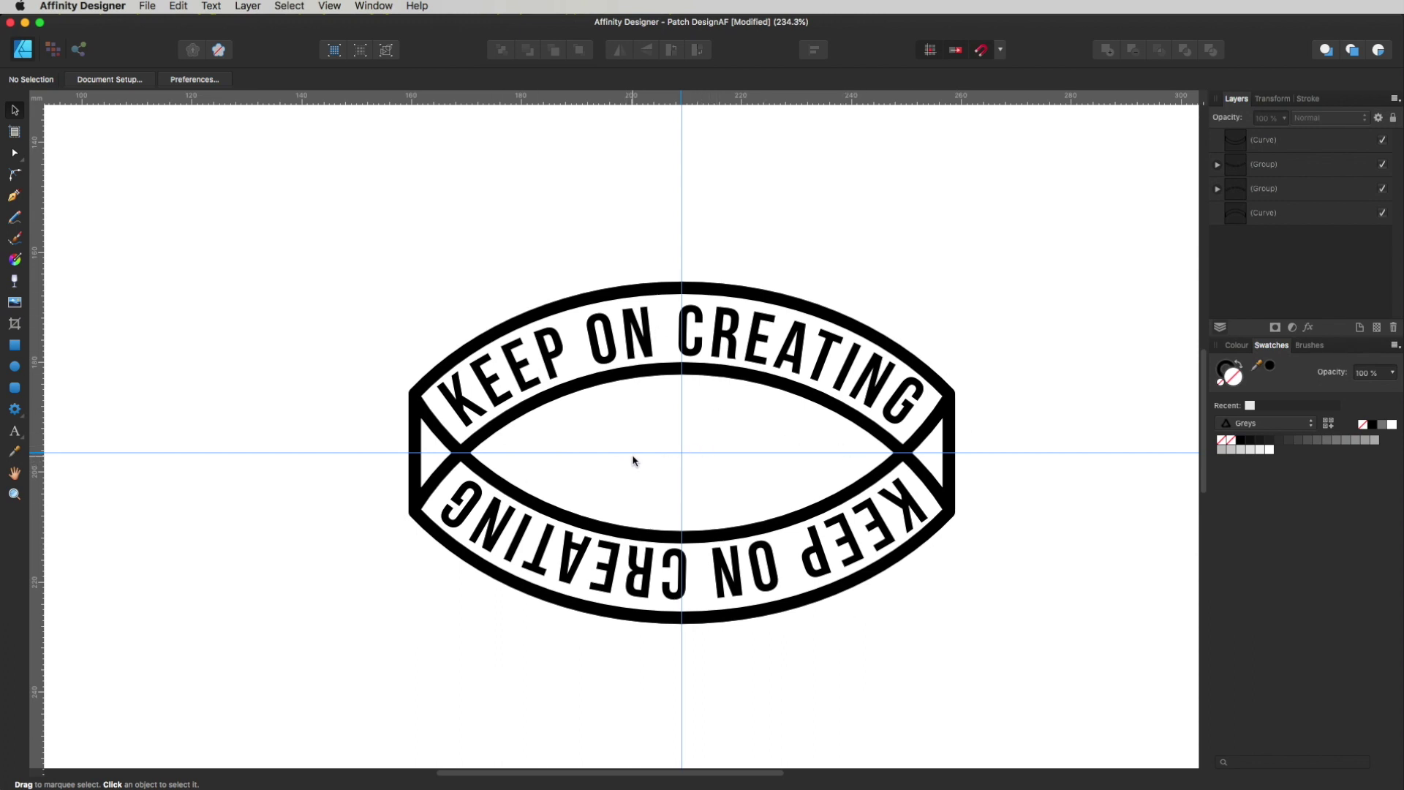
Step: Draw a horizontal line along the horizontal guide from the inner left corner of the bands, stopping short of the vertical guide
key("p")
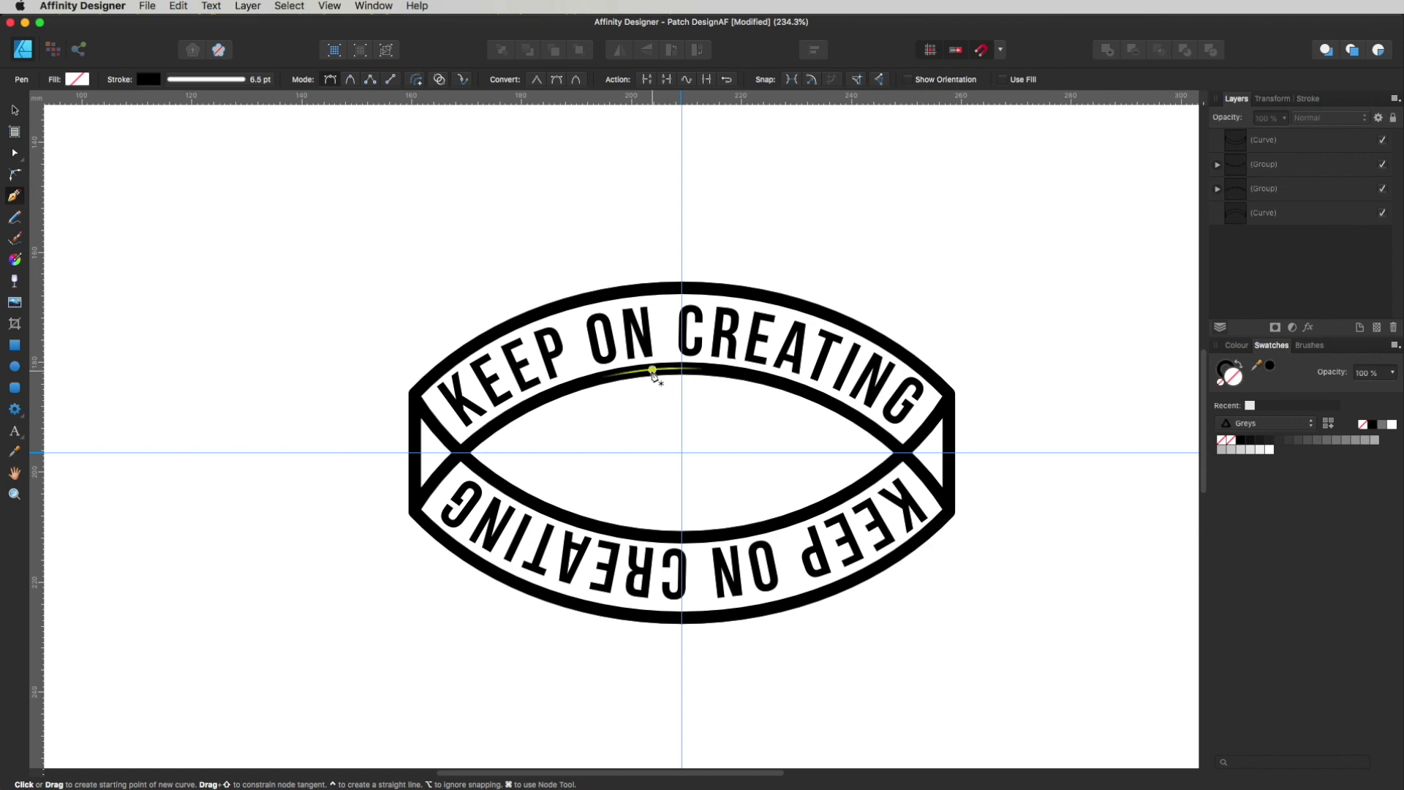
left_click(460, 454)
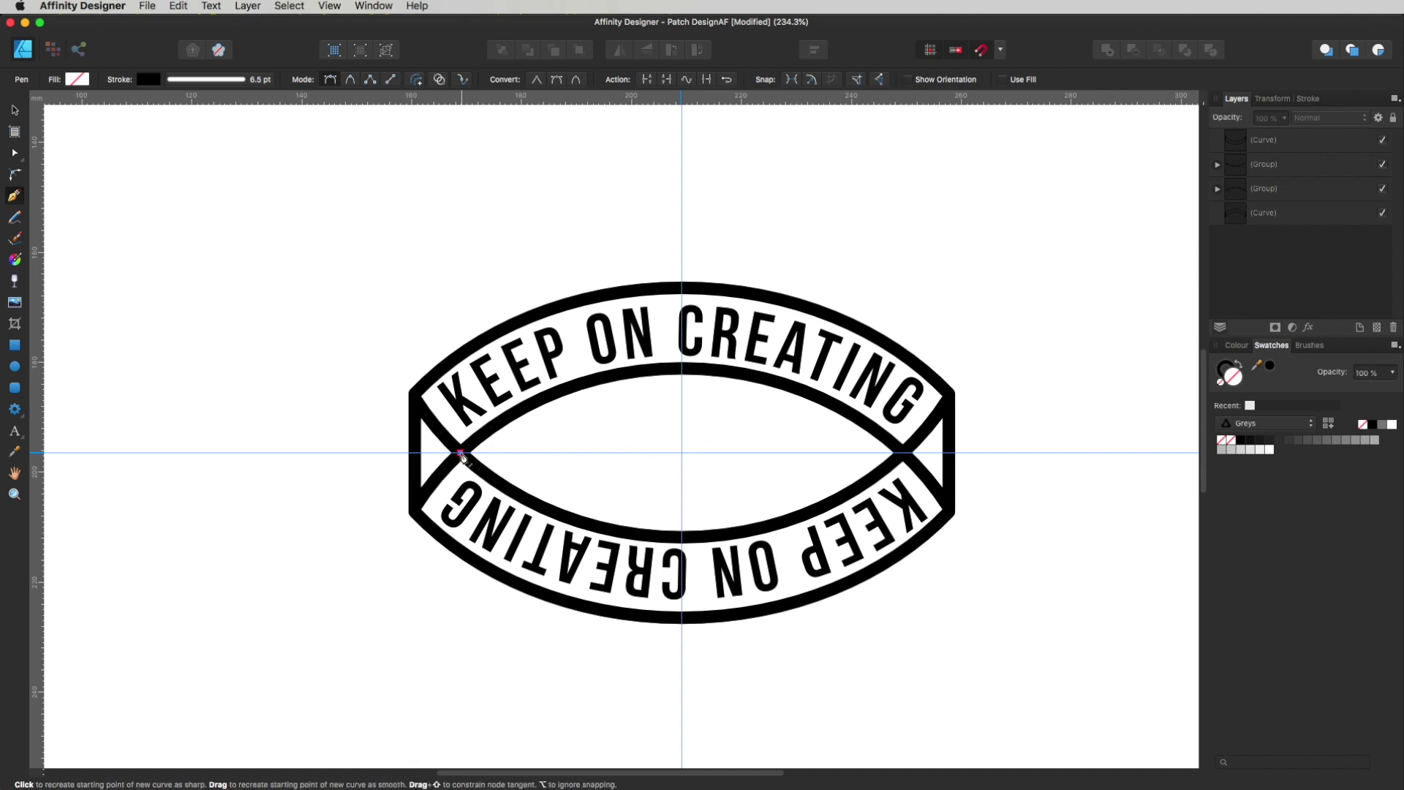
left_click(620, 453)
key("Escape")
key("v")
key("p")
key("v")
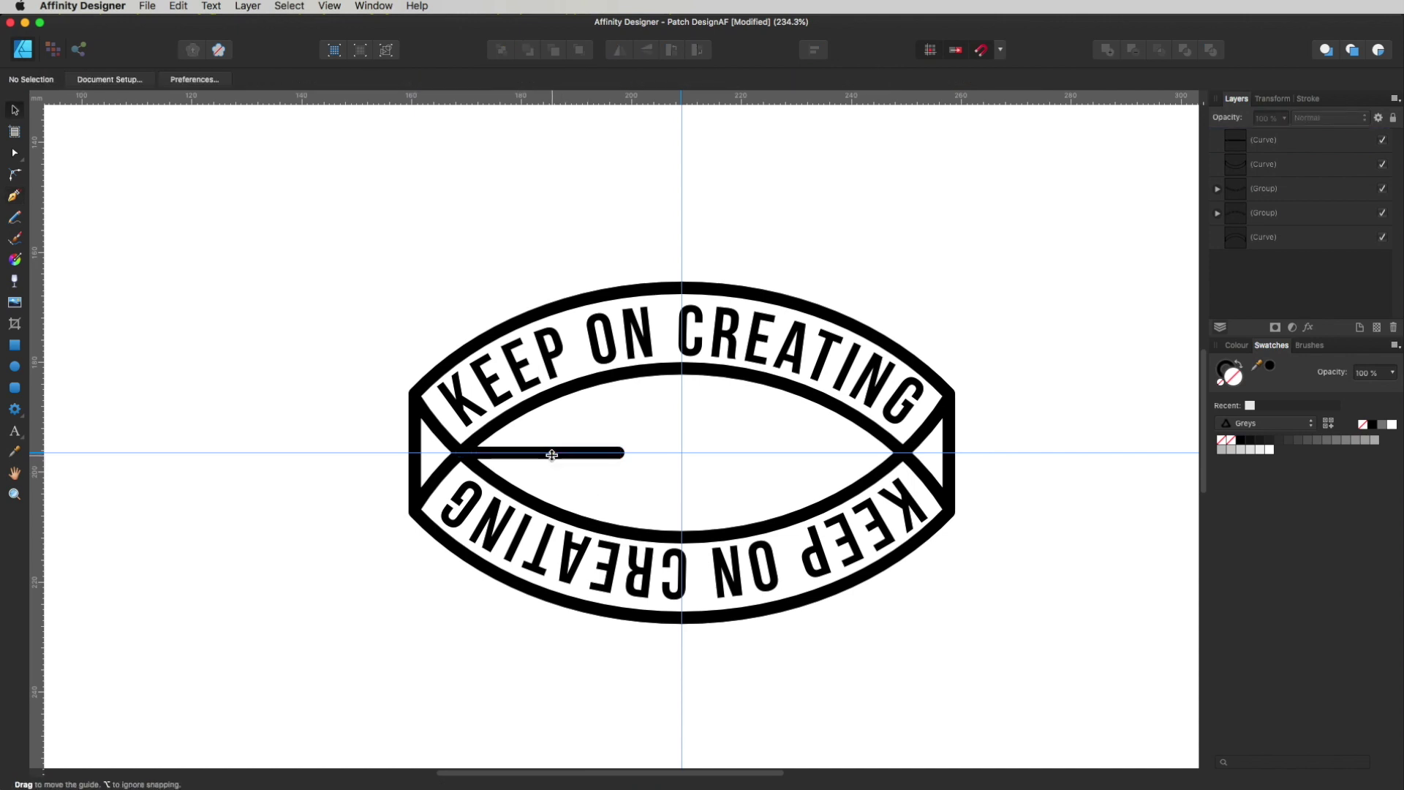
Step: Duplicate the horizontal line to the opposite side so the copy ends at the inner right corner of the bands
left_click(551, 454)
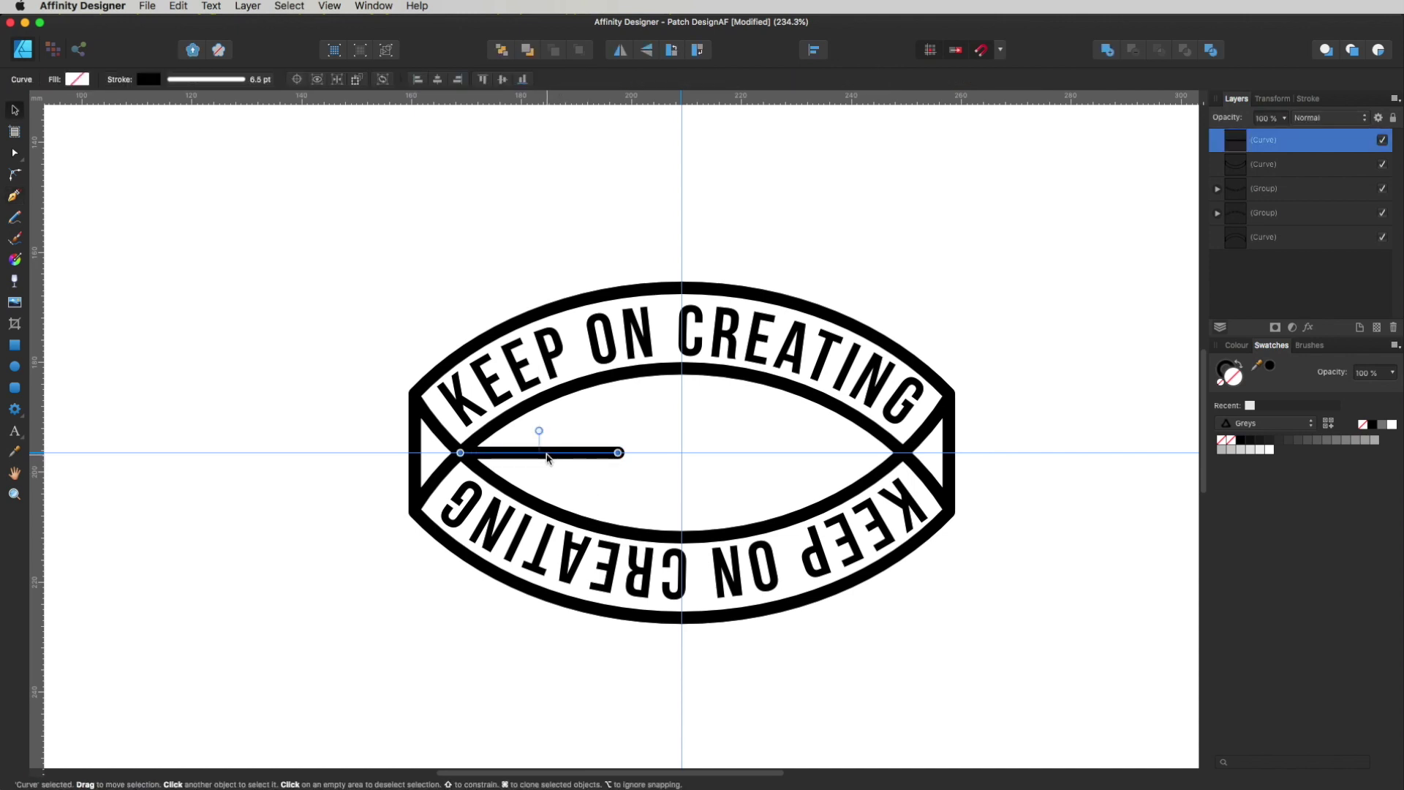
left_click_drag(547, 457, 830, 453)
left_click(1059, 526)
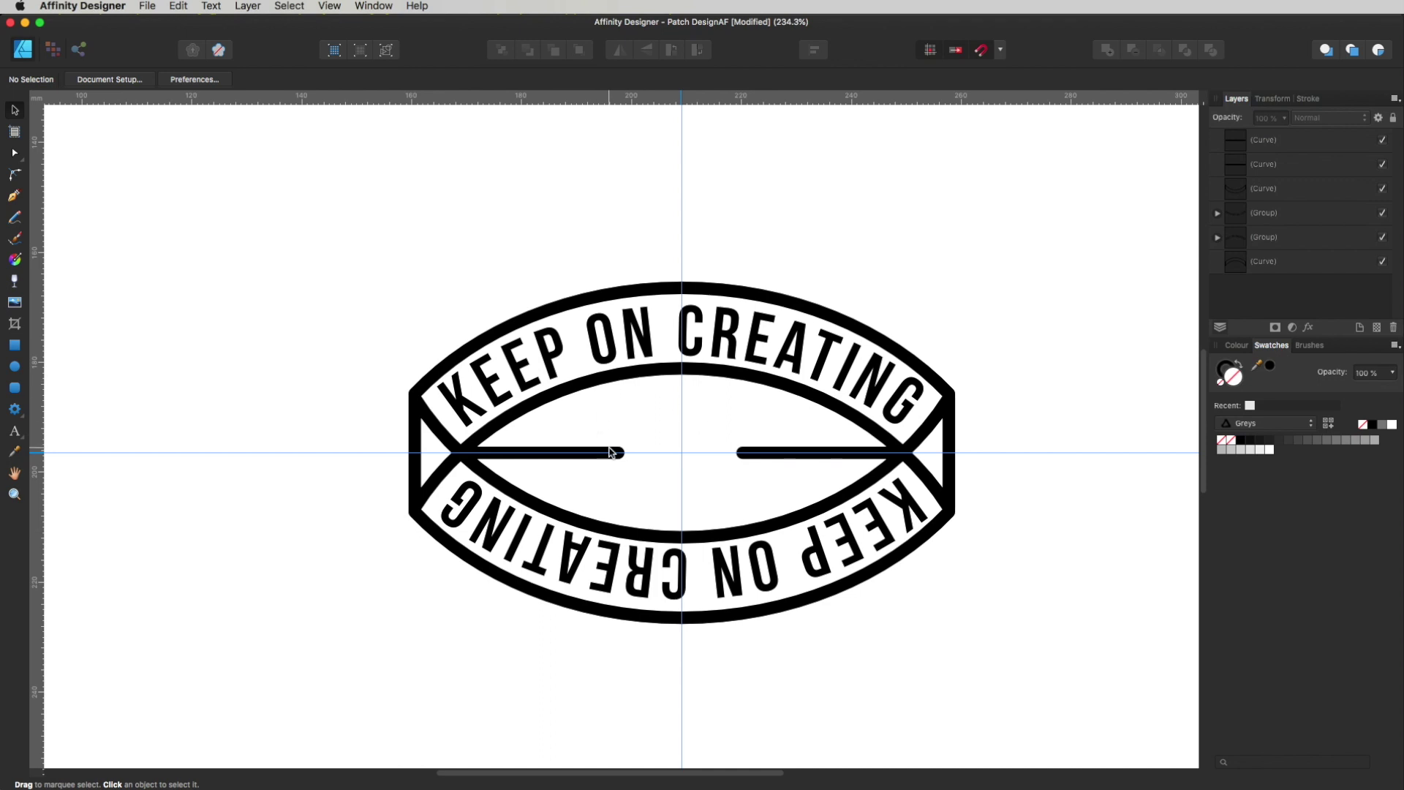
Step: Draw a circle centred on the guides' crossing that reaches the inner arcs, and shorten both horizontal lines to its edge
left_click(15, 367)
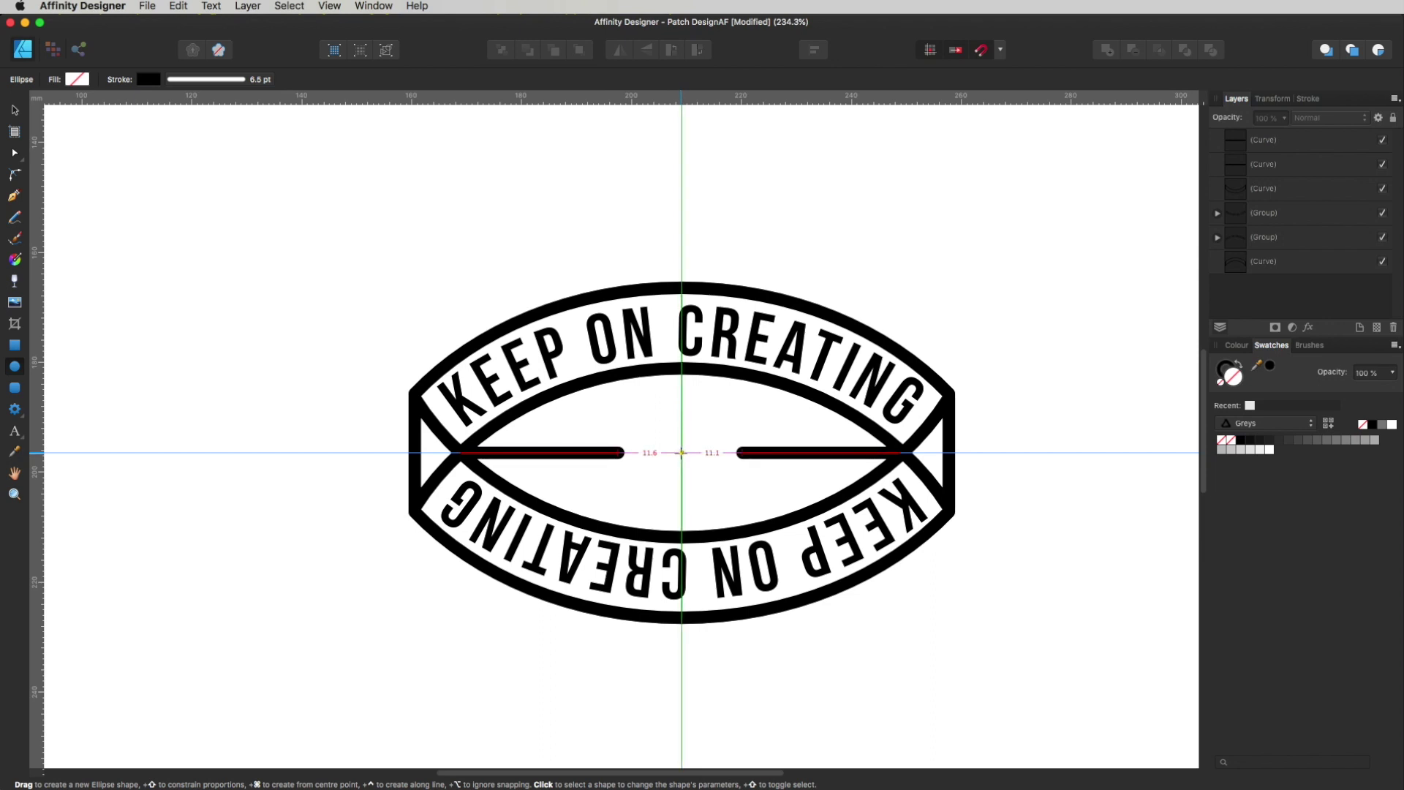
left_click_drag(682, 453, 761, 521)
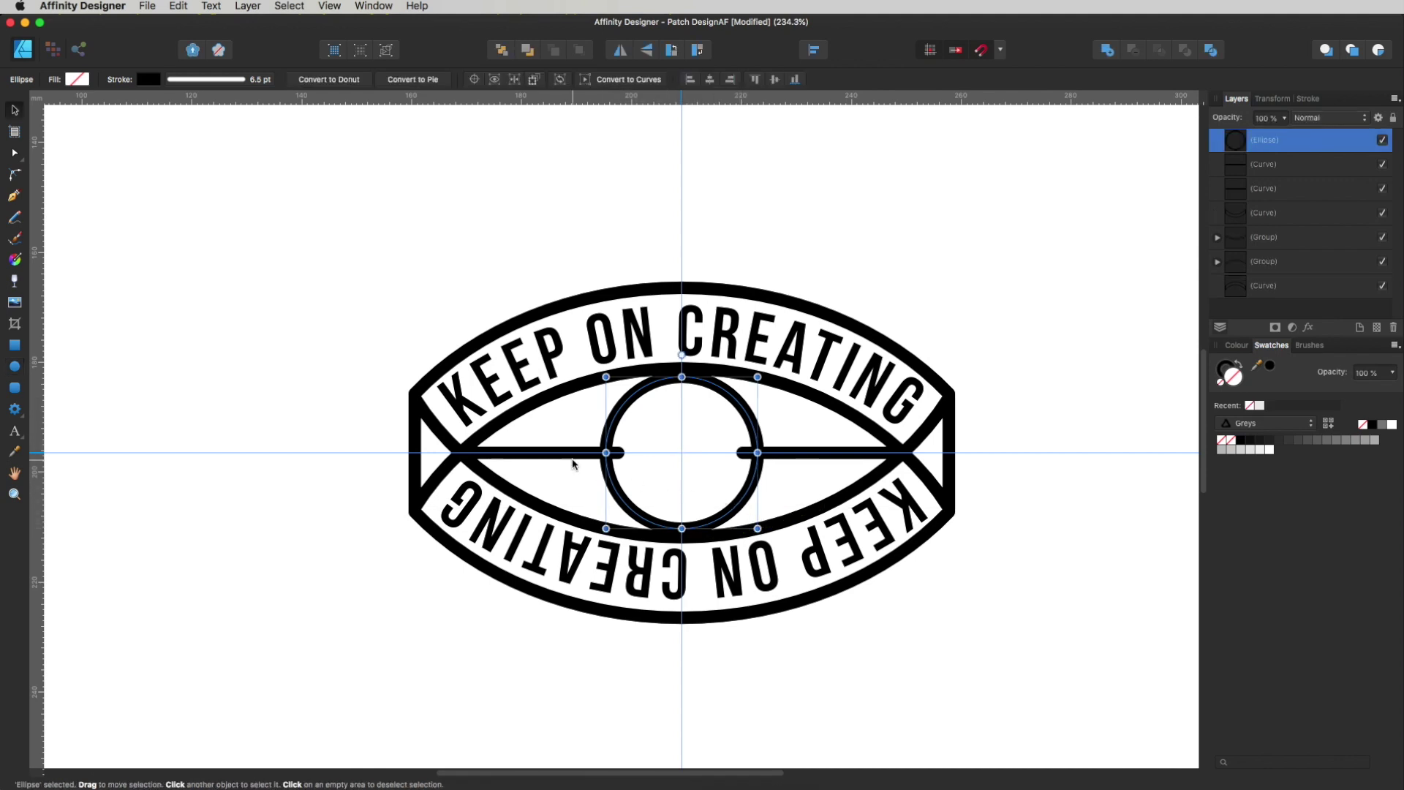
left_click(821, 455)
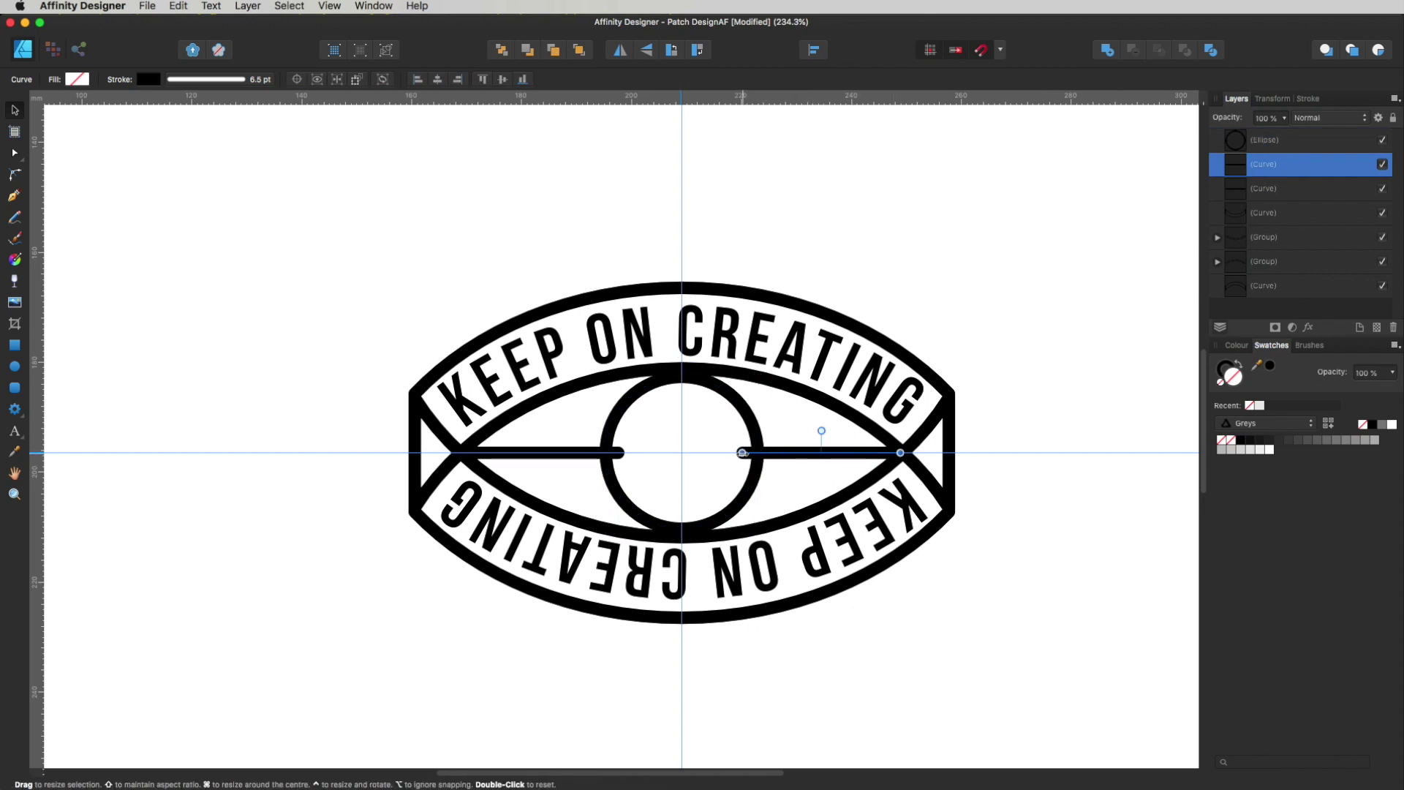
left_click_drag(743, 452, 758, 453)
left_click(576, 453)
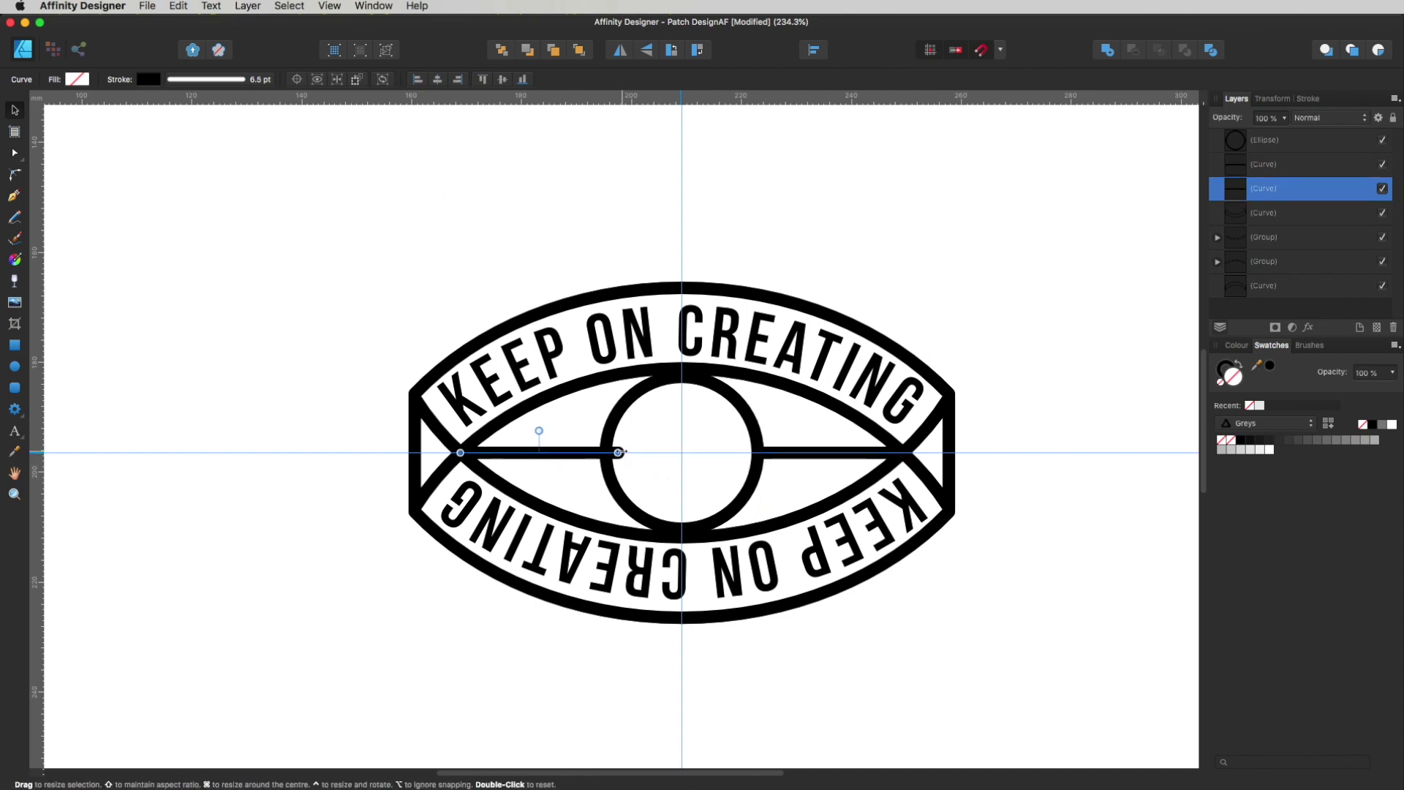
left_click_drag(618, 453, 602, 452)
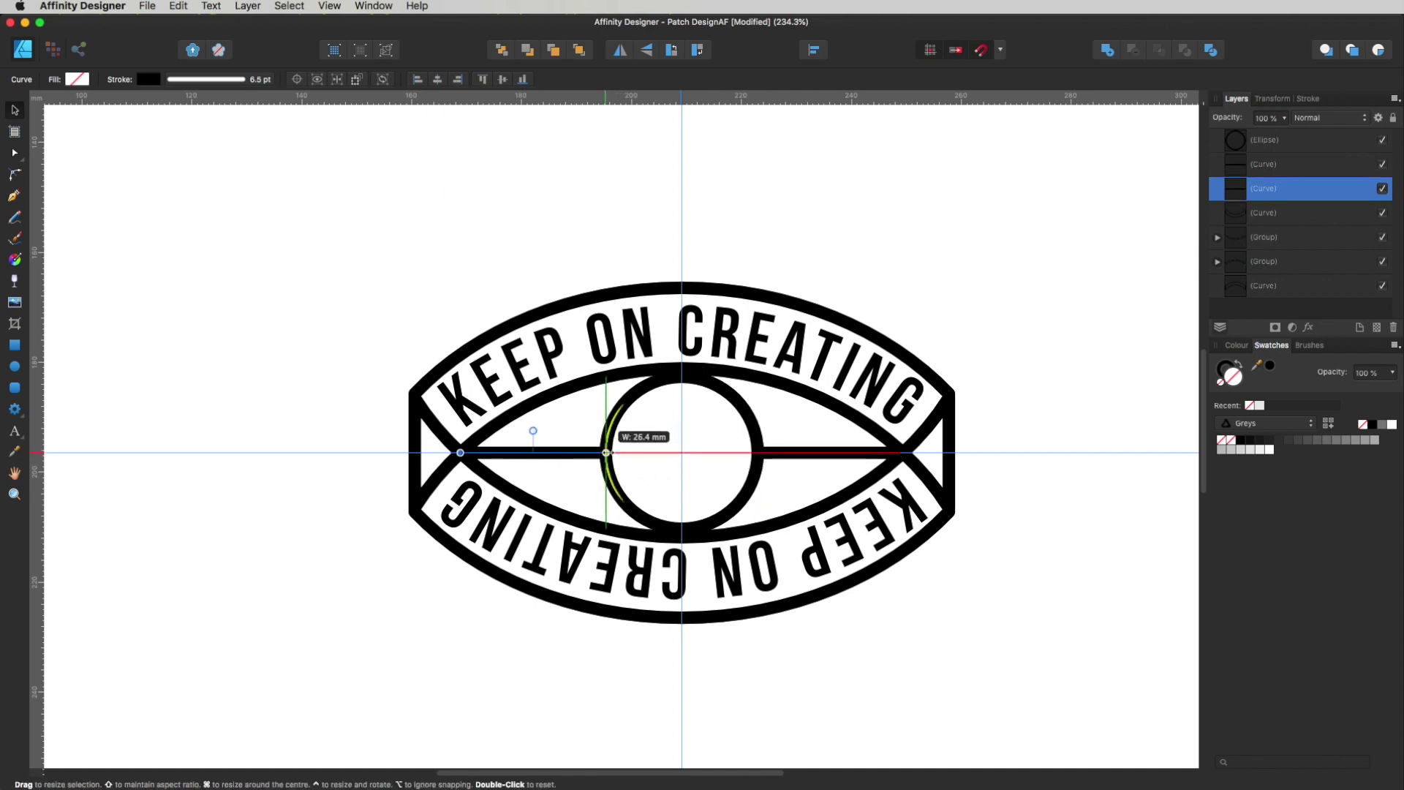
left_click(861, 642)
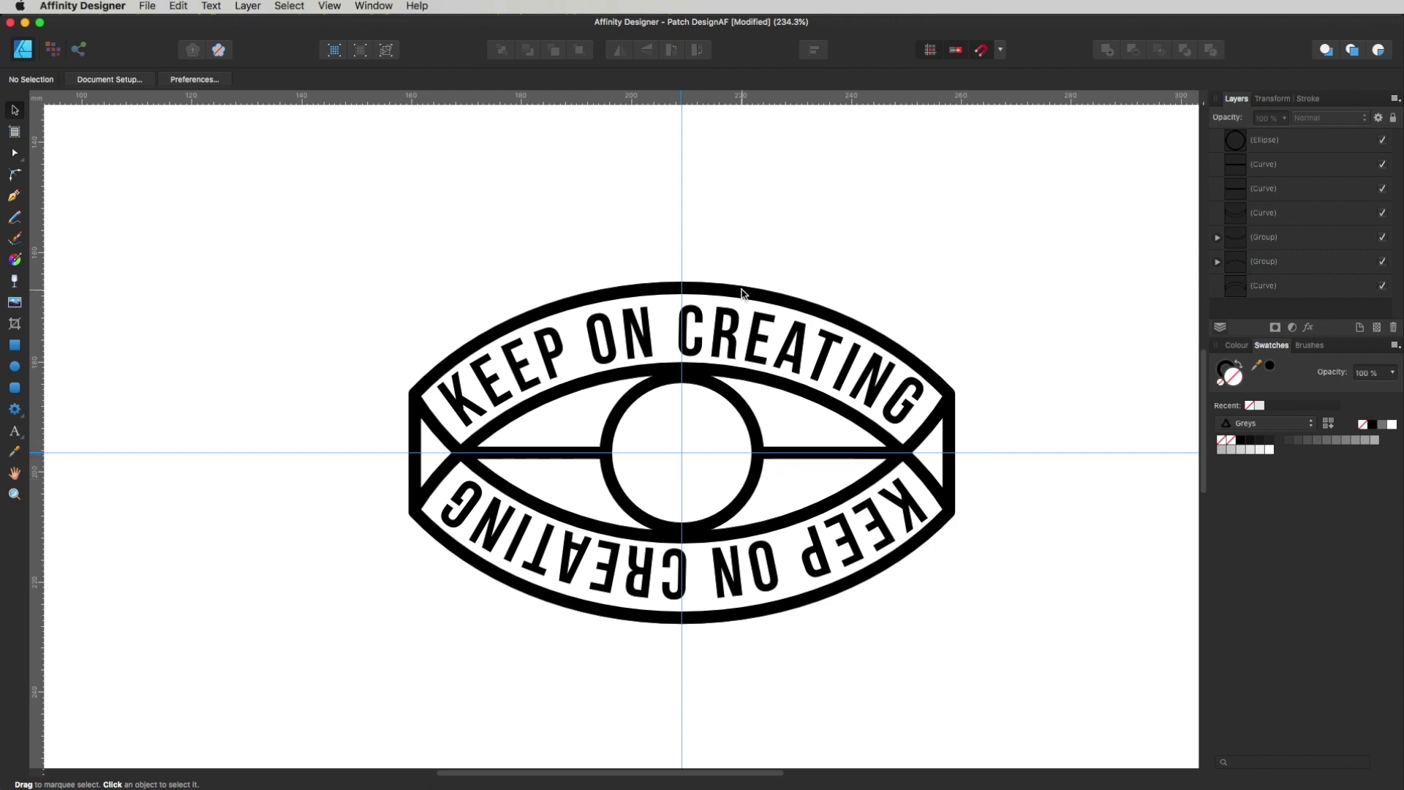
Step: Hide the document guides
left_click(331, 6)
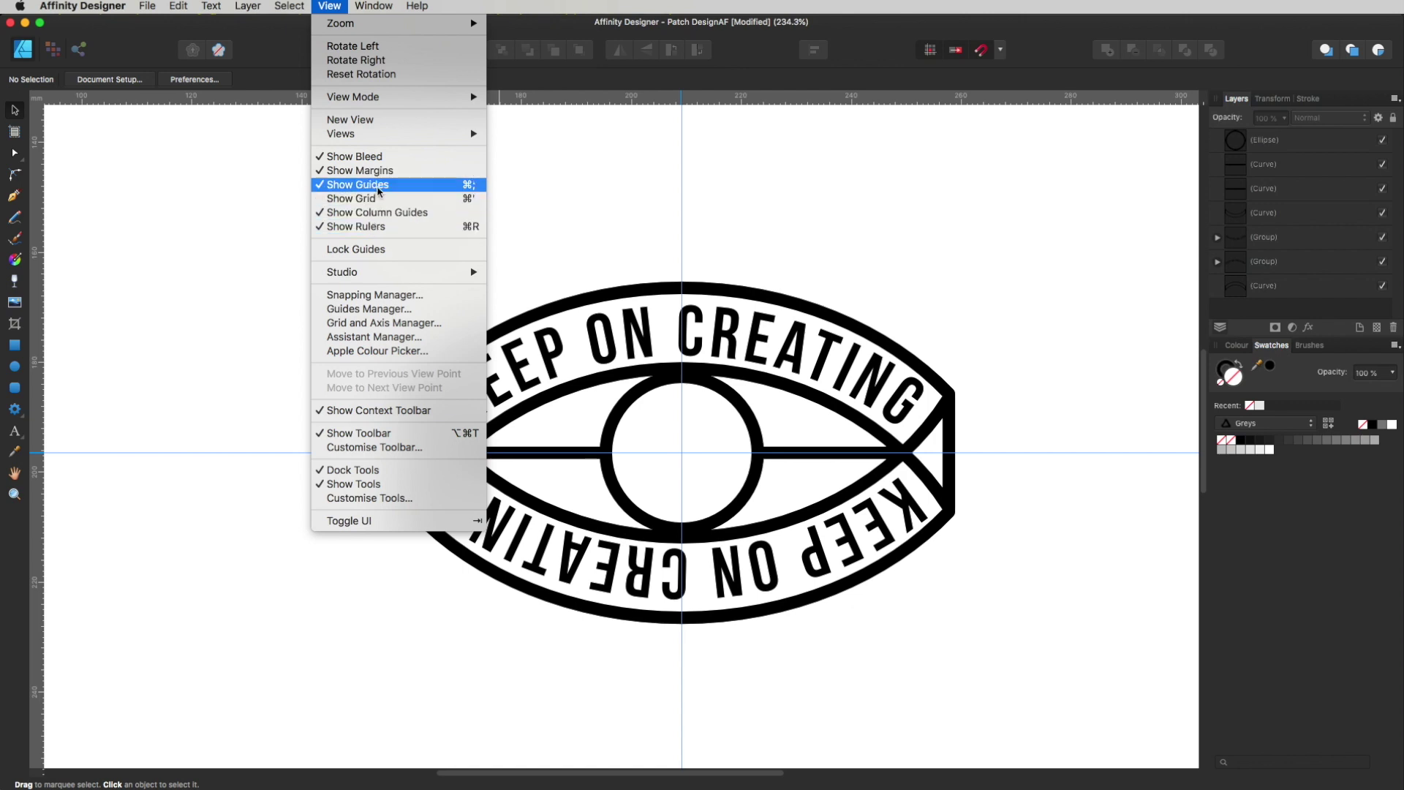
left_click(471, 185)
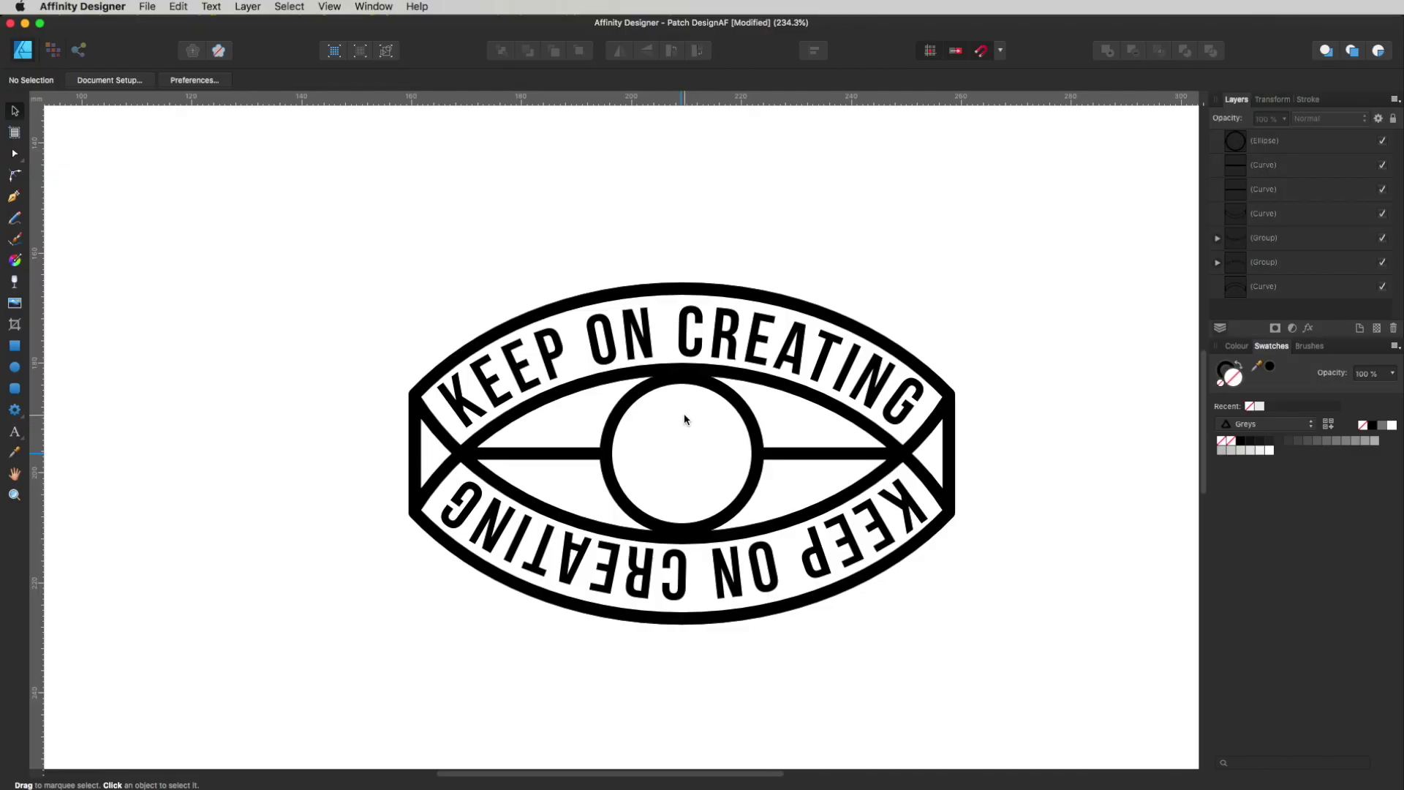
Step: Draw a closed six-node lightning bolt outline inside the centre circle with the Pen tool
key("p")
left_click(659, 412)
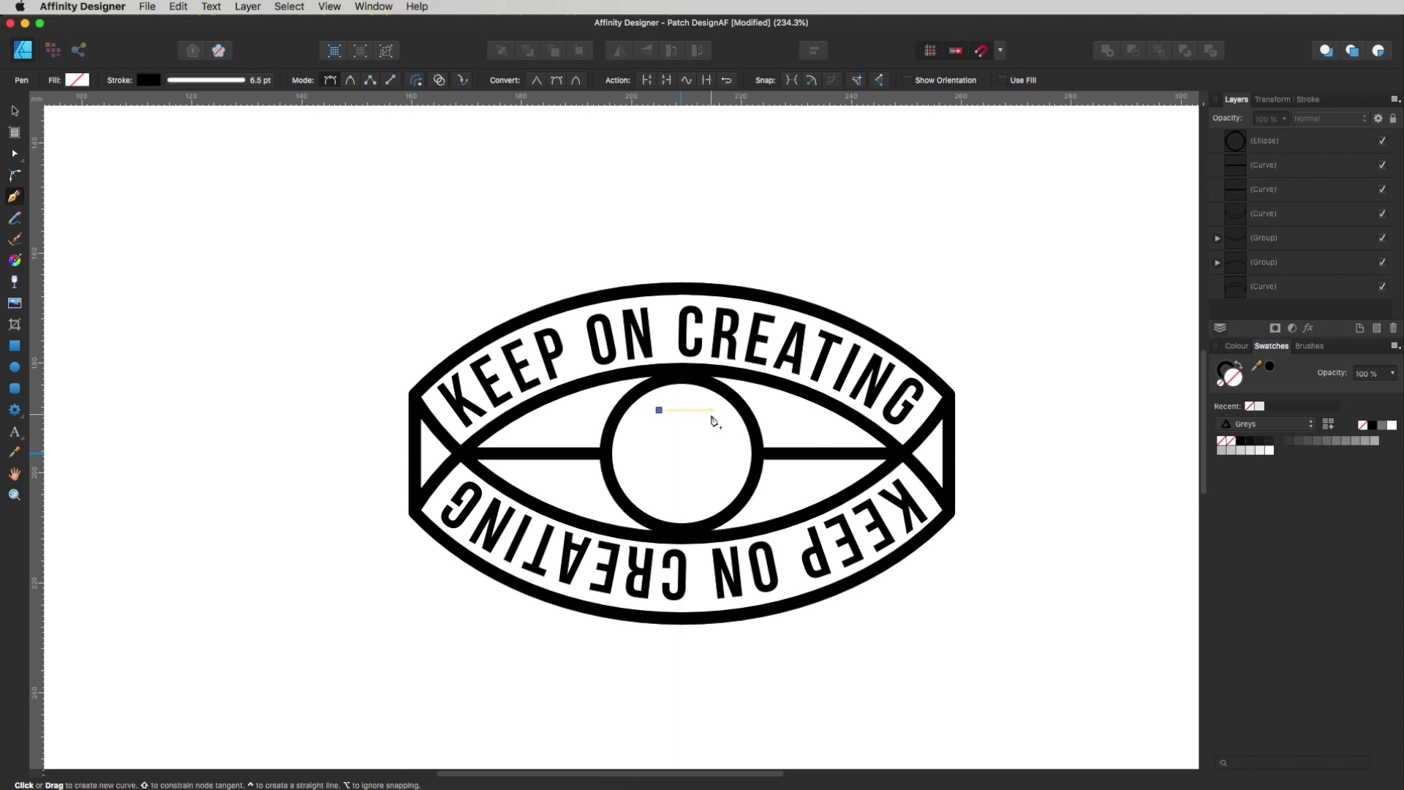
key("Escape")
left_click(681, 405)
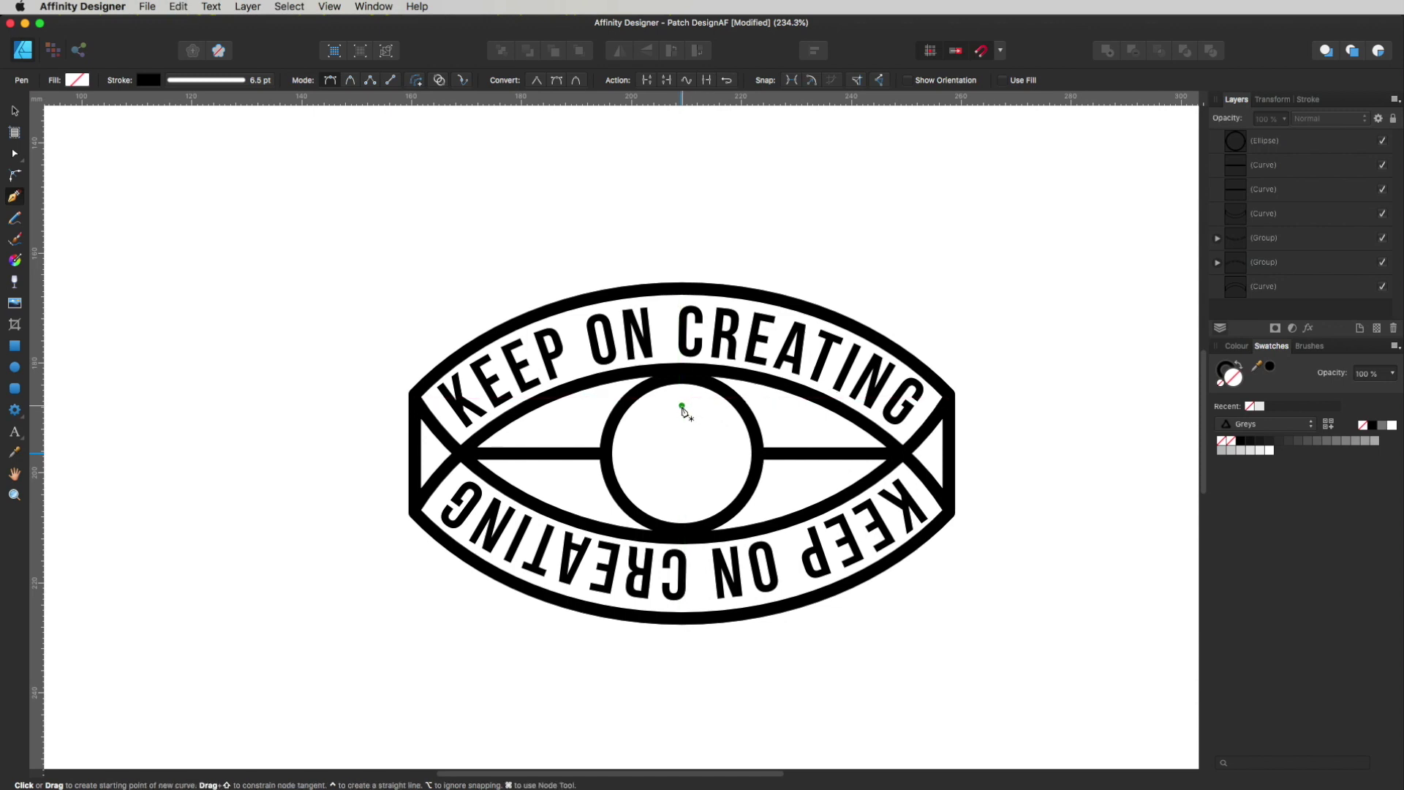
left_click(650, 455)
left_click(681, 454)
left_click(667, 508)
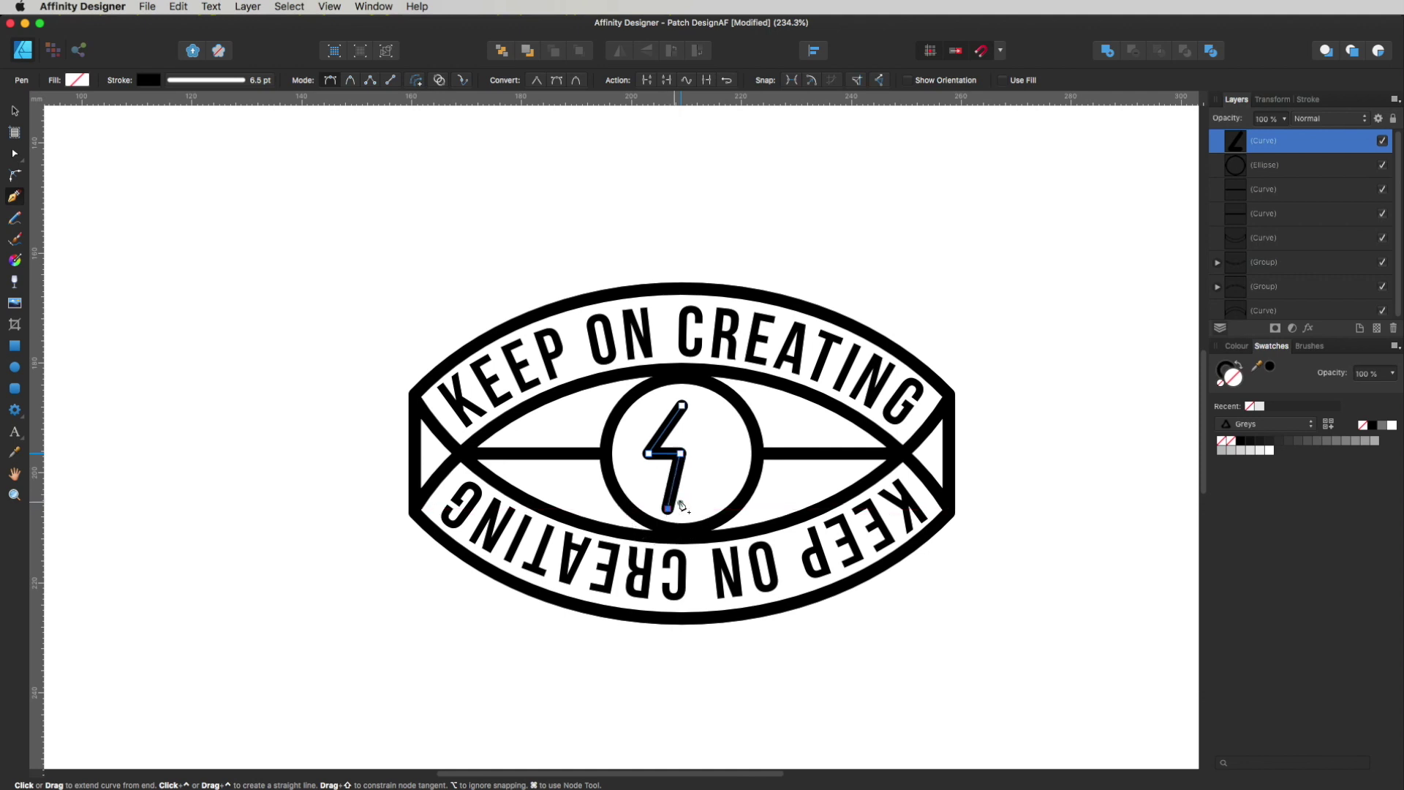
left_click(717, 437)
left_click(684, 436)
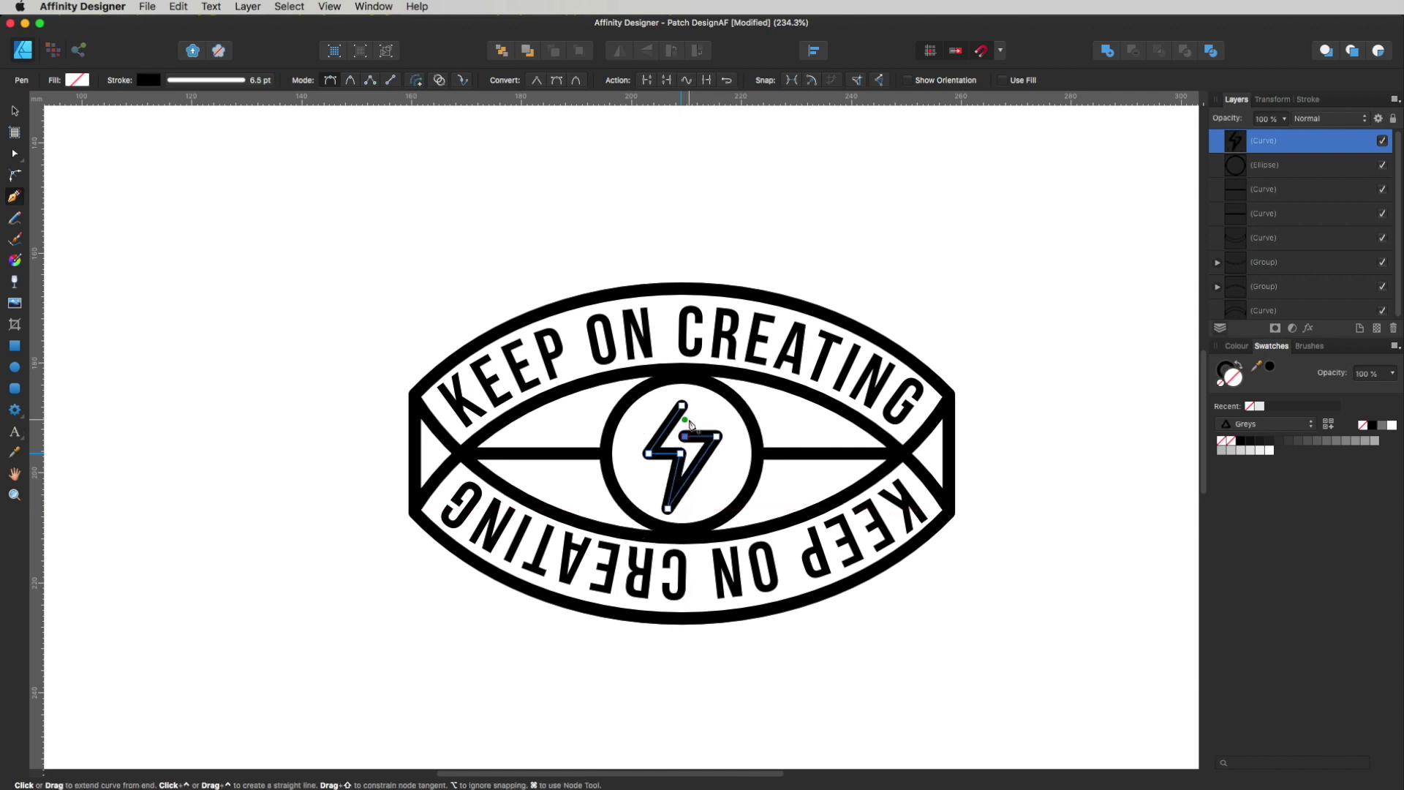
left_click(682, 407)
Step: Adjust the lightning bolt's nodes, extending its upper tip towards the circle's edge, and centre the bolt in the circle
key("a")
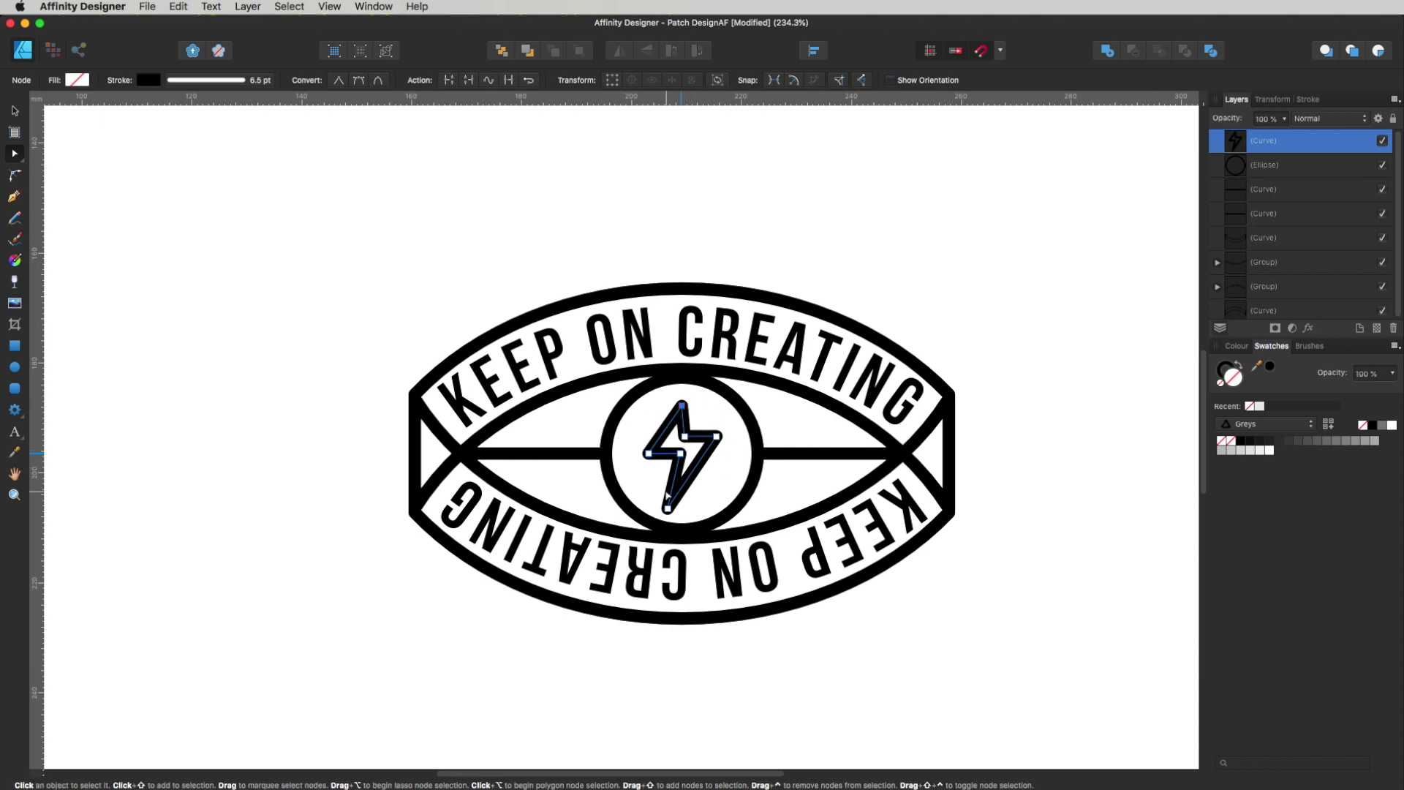
left_click_drag(754, 403, 689, 471)
left_click_drag(682, 406, 686, 393)
left_click_drag(669, 510, 670, 509)
key("v")
left_click_drag(707, 440, 710, 443)
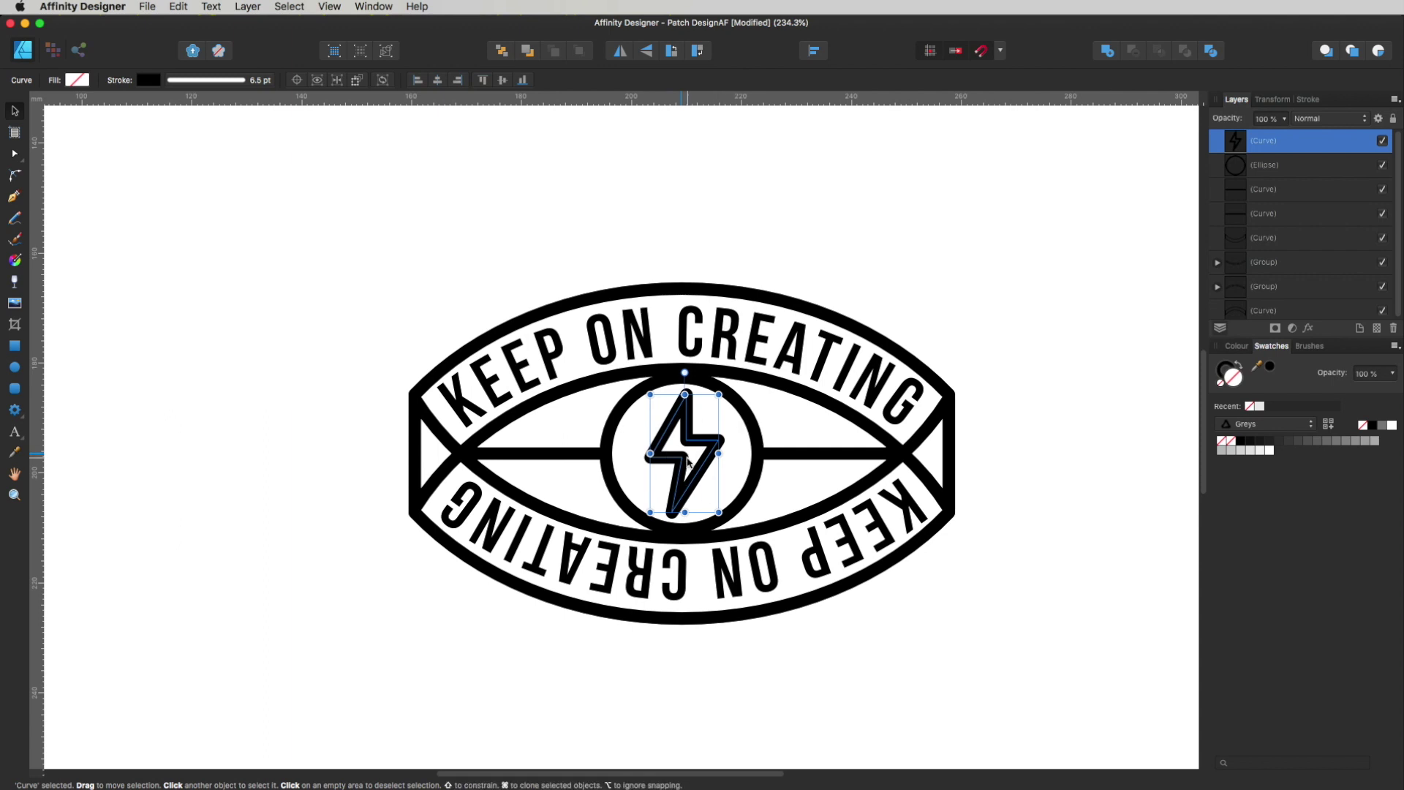
Step: Swap the lightning bolt's stroke and fill so it is solid black without an outline, and deselect it
left_click(1242, 366)
left_click(1092, 389)
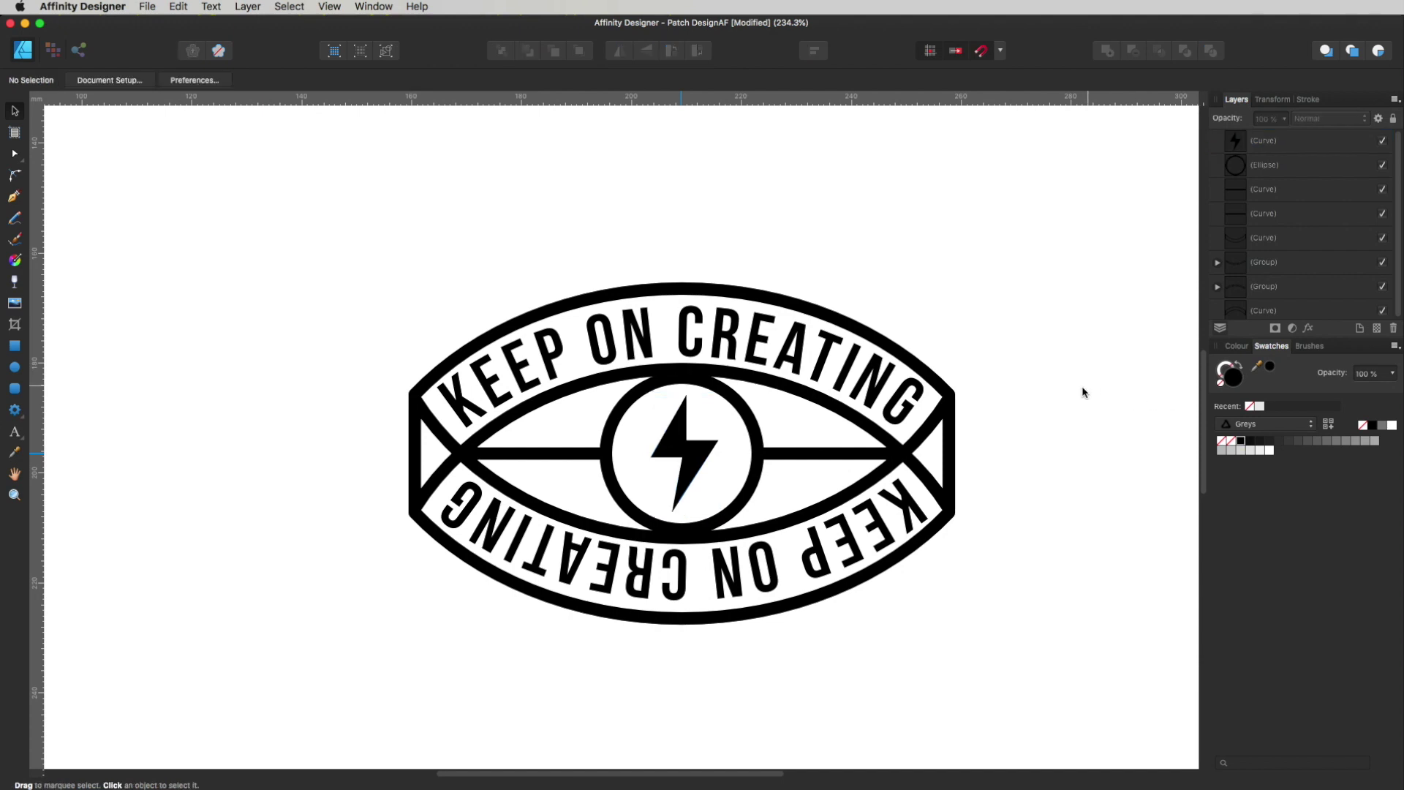
Step: Raise the two nodes of the horizontal edge on the lightning bolt's right side slightly
left_click(703, 455)
key("z")
left_click_drag(692, 421, 968, 521)
key("a")
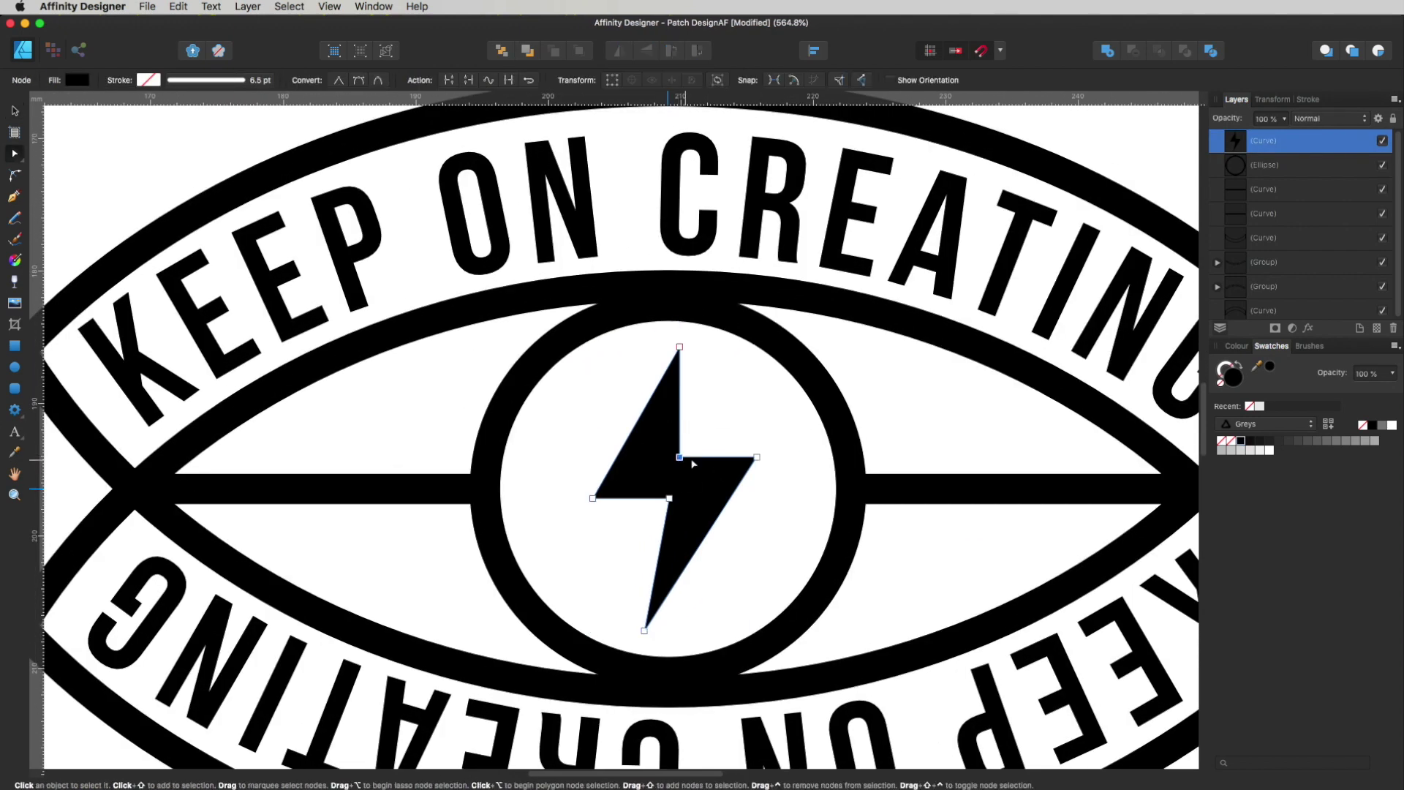
left_click(758, 458, "shift")
left_click_drag(757, 458, 758, 448)
Step: Move the two nodes of the bolt's left horizontal edge down and outward, shift its upper tip slightly left, and deselect the bolt
left_click(593, 498)
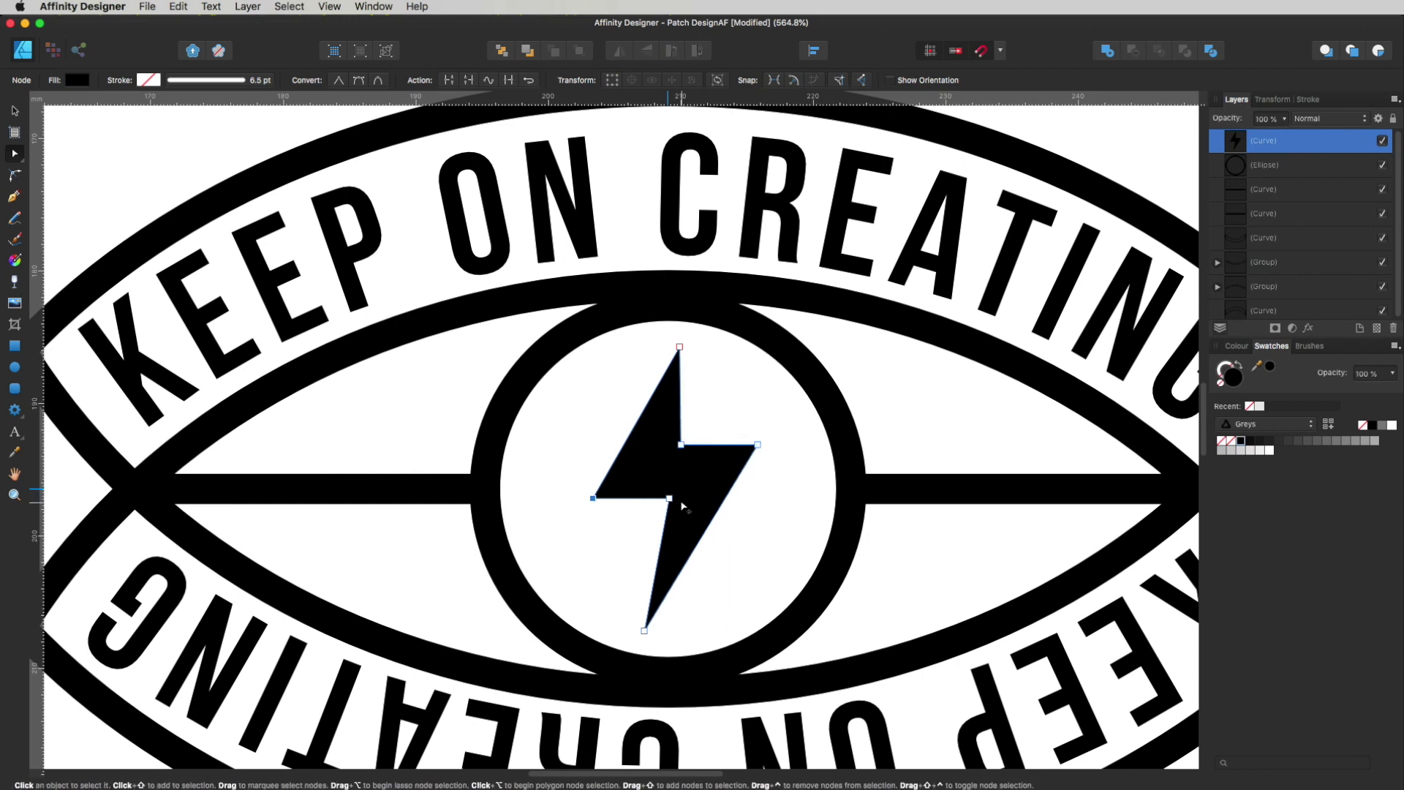
left_click_drag(669, 498, 585, 513)
left_click(593, 498, "shift")
left_click(692, 380)
left_click(677, 401)
left_click_drag(680, 350, 675, 344)
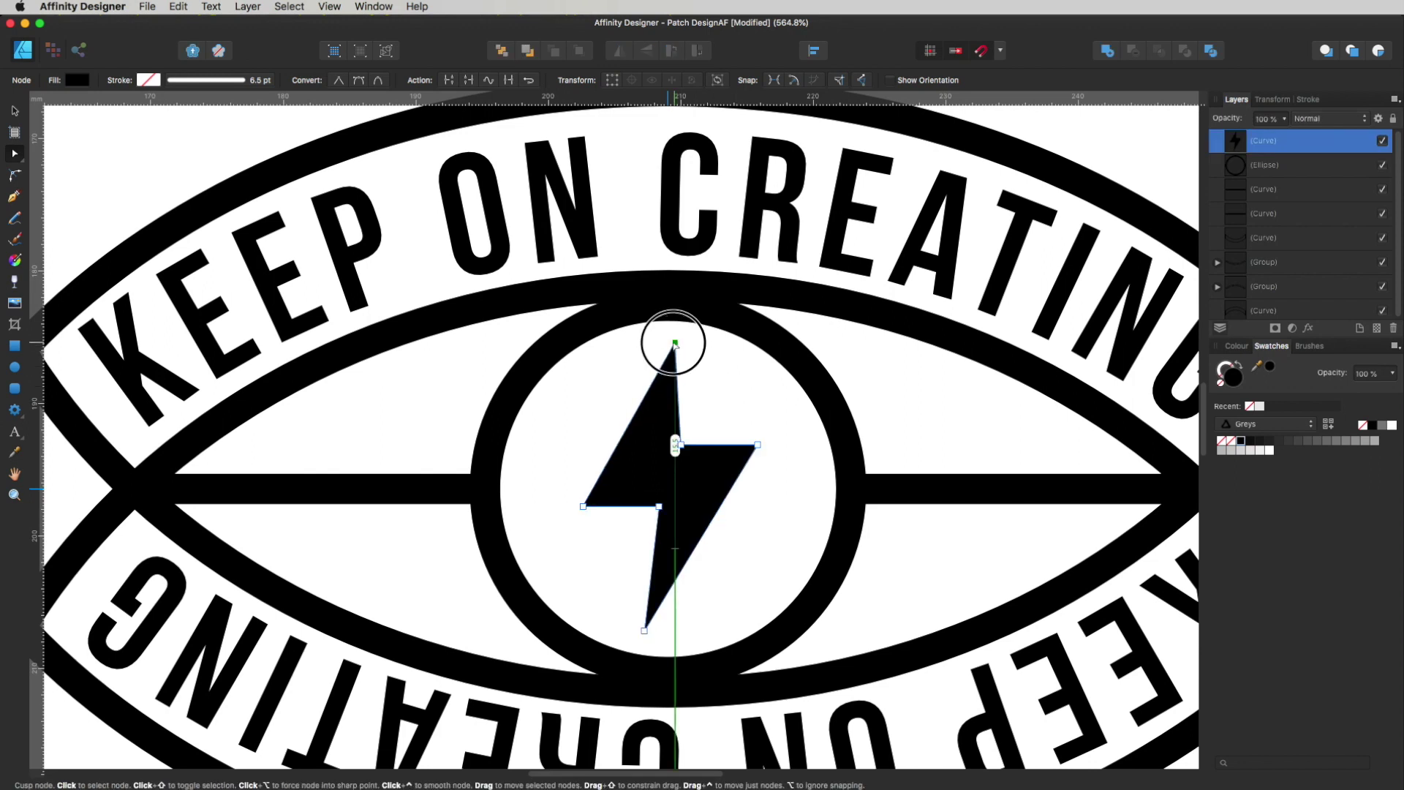
left_click(730, 511)
key("super+2")
scroll(737, 519, "down", 2)
scroll(737, 520, "right", 3)
key("v")
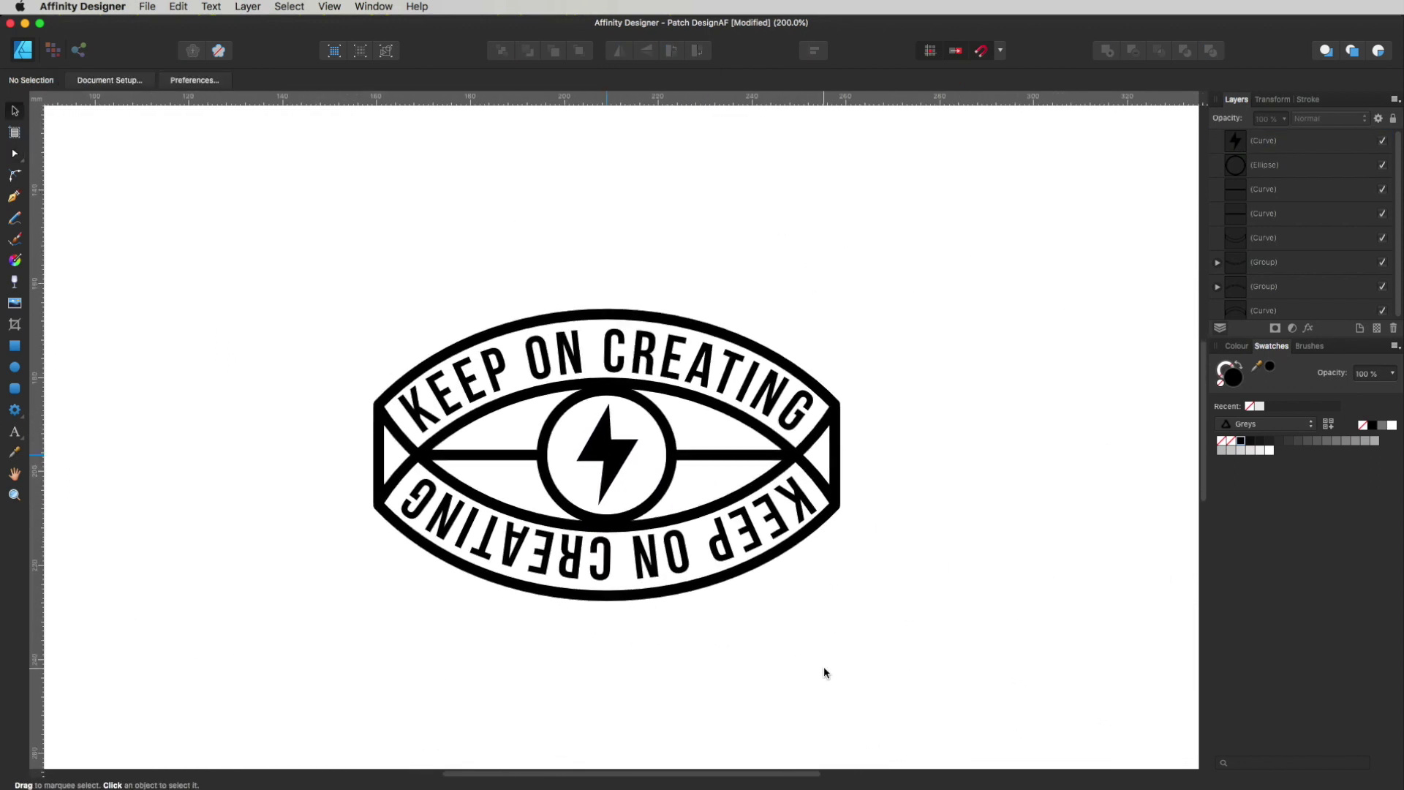
Step: Draw a small solid black rectangle, about 1.4 × 1.9 mm, in the triangular gap at the patch's right end
left_click(729, 459)
key("z")
left_click_drag(878, 483, 1008, 533)
left_click(761, 479)
left_click(831, 476)
left_click(802, 464)
key("v")
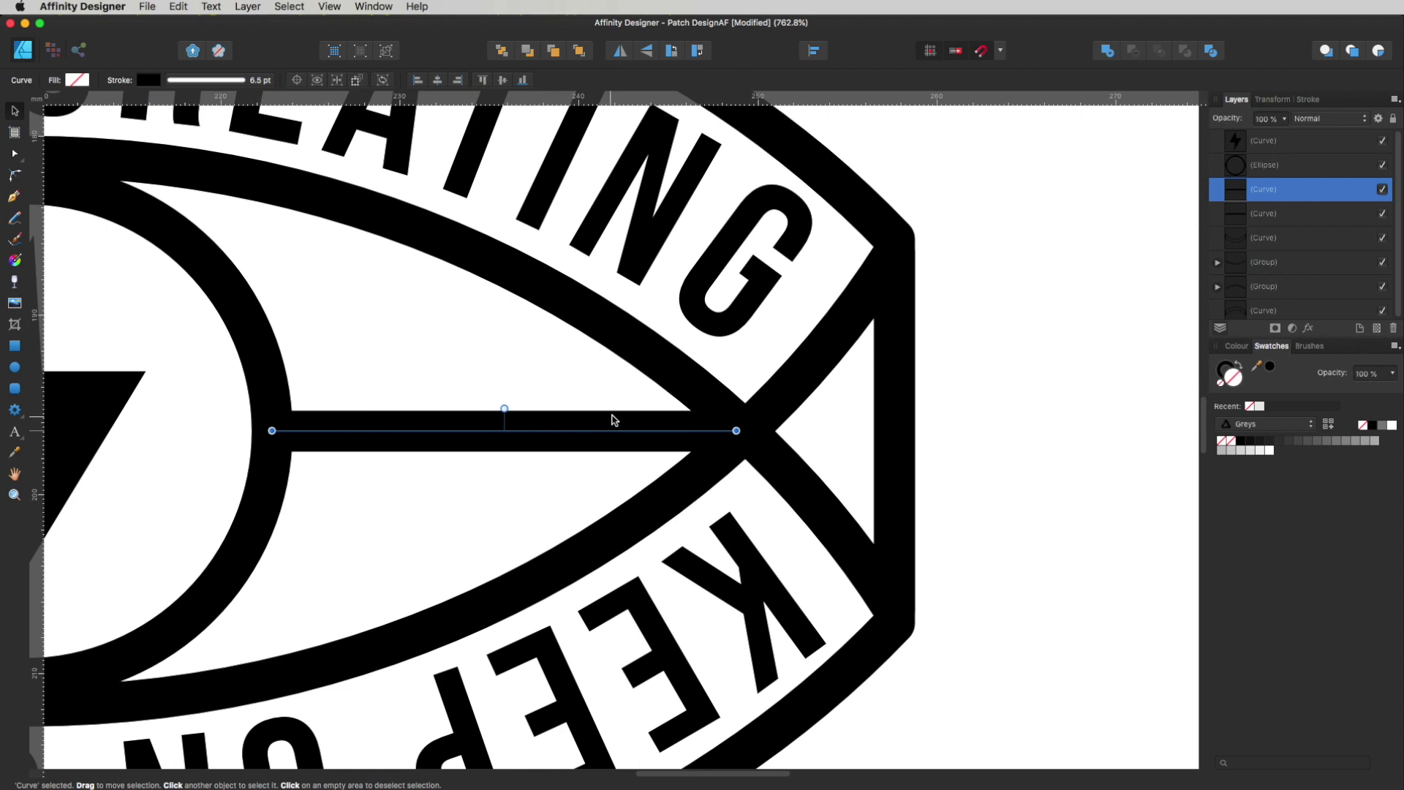
left_click(15, 347)
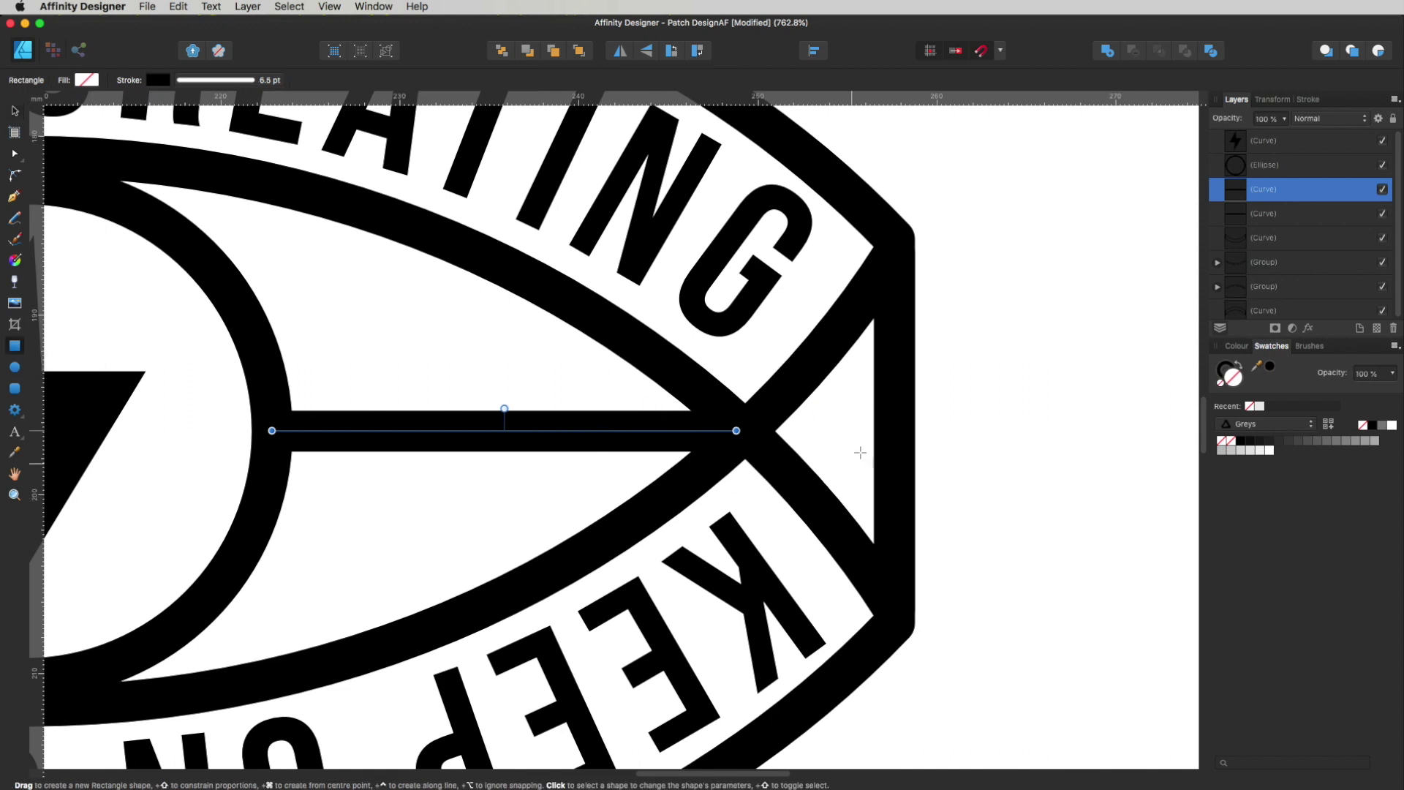
left_click_drag(834, 411, 859, 446)
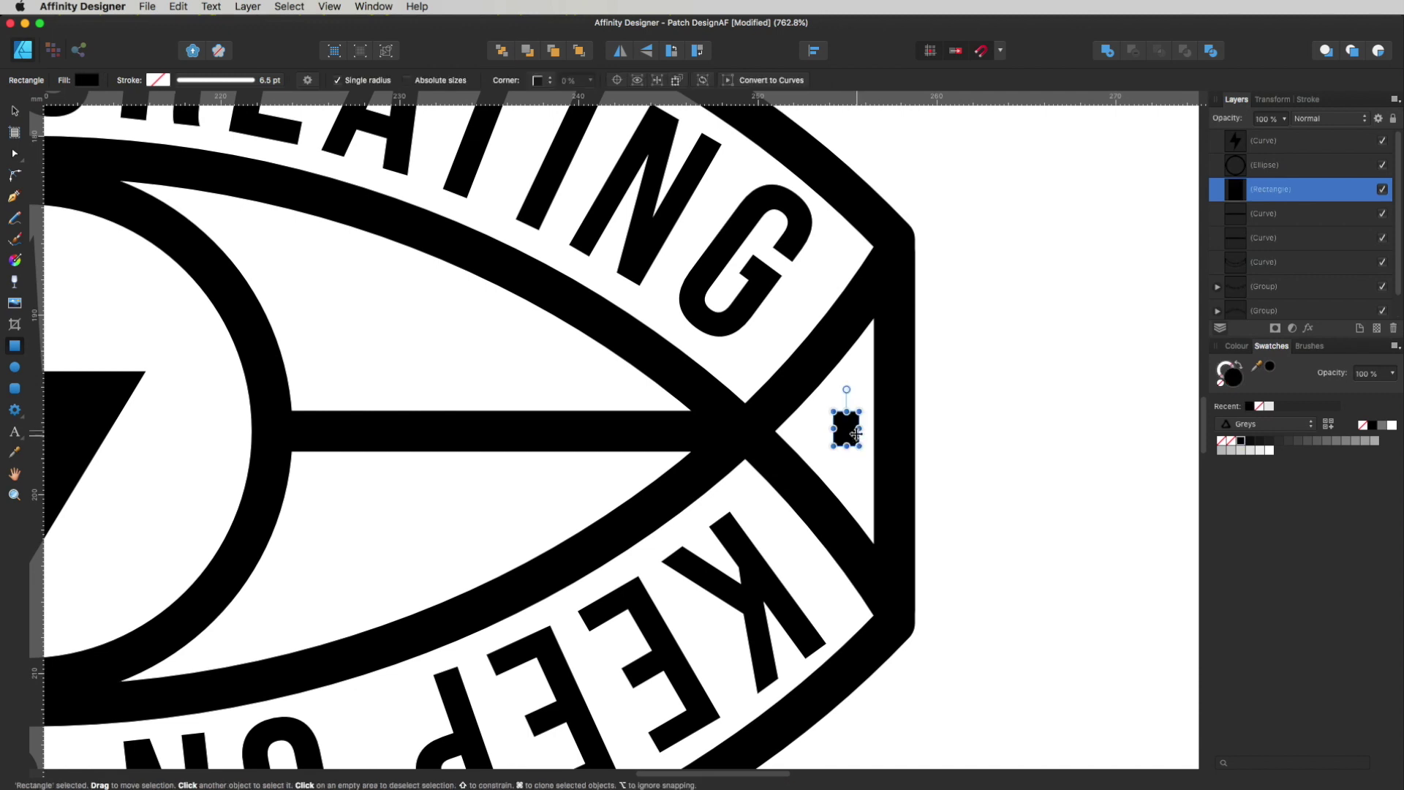
Step: Set the small rectangle's height to 1 mm with proportions locked, and move it outside the patch's right edge
left_click(1273, 100)
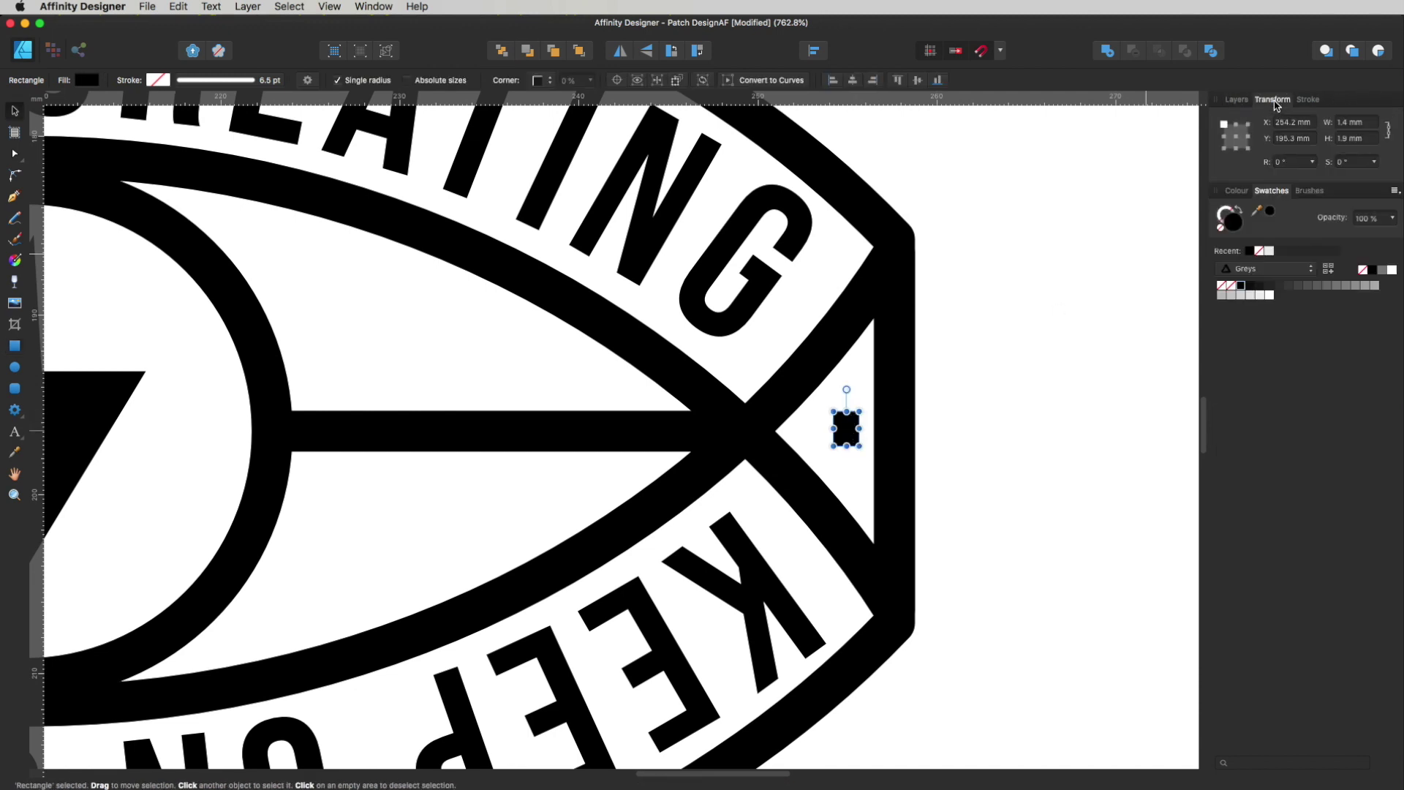
left_click(1350, 140)
key("Return")
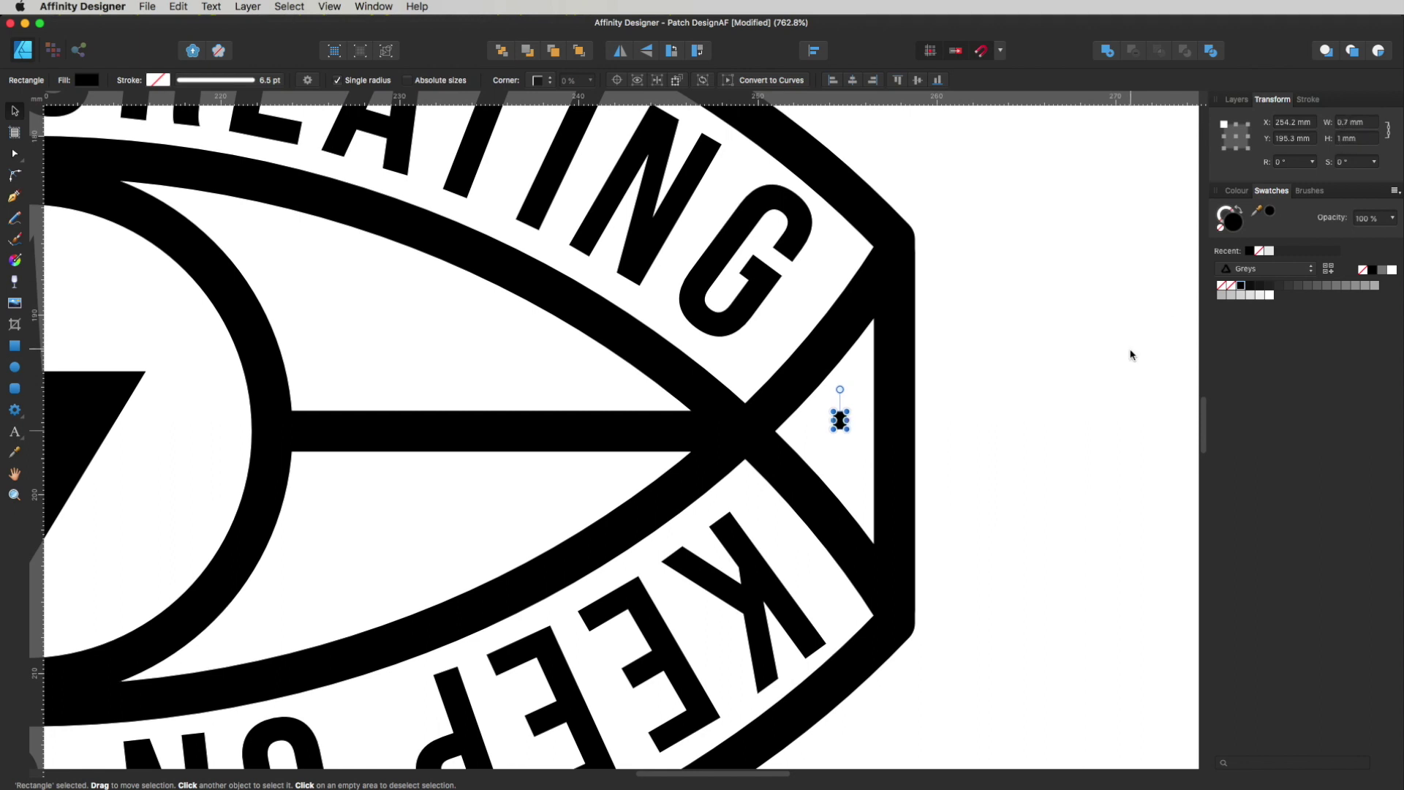
left_click_drag(842, 425, 1039, 460)
key("super+c")
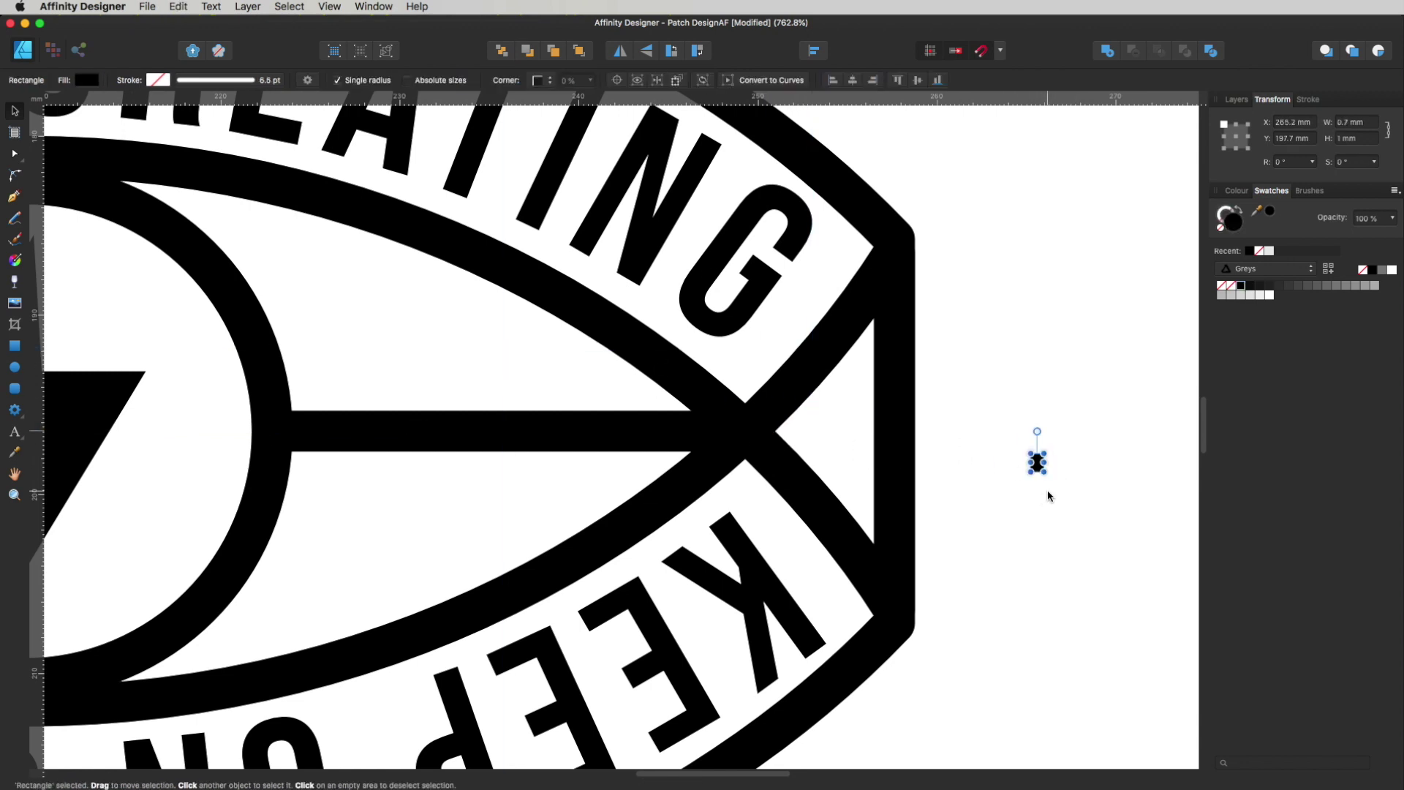
left_click(1057, 505)
left_click_drag(1038, 465, 985, 351)
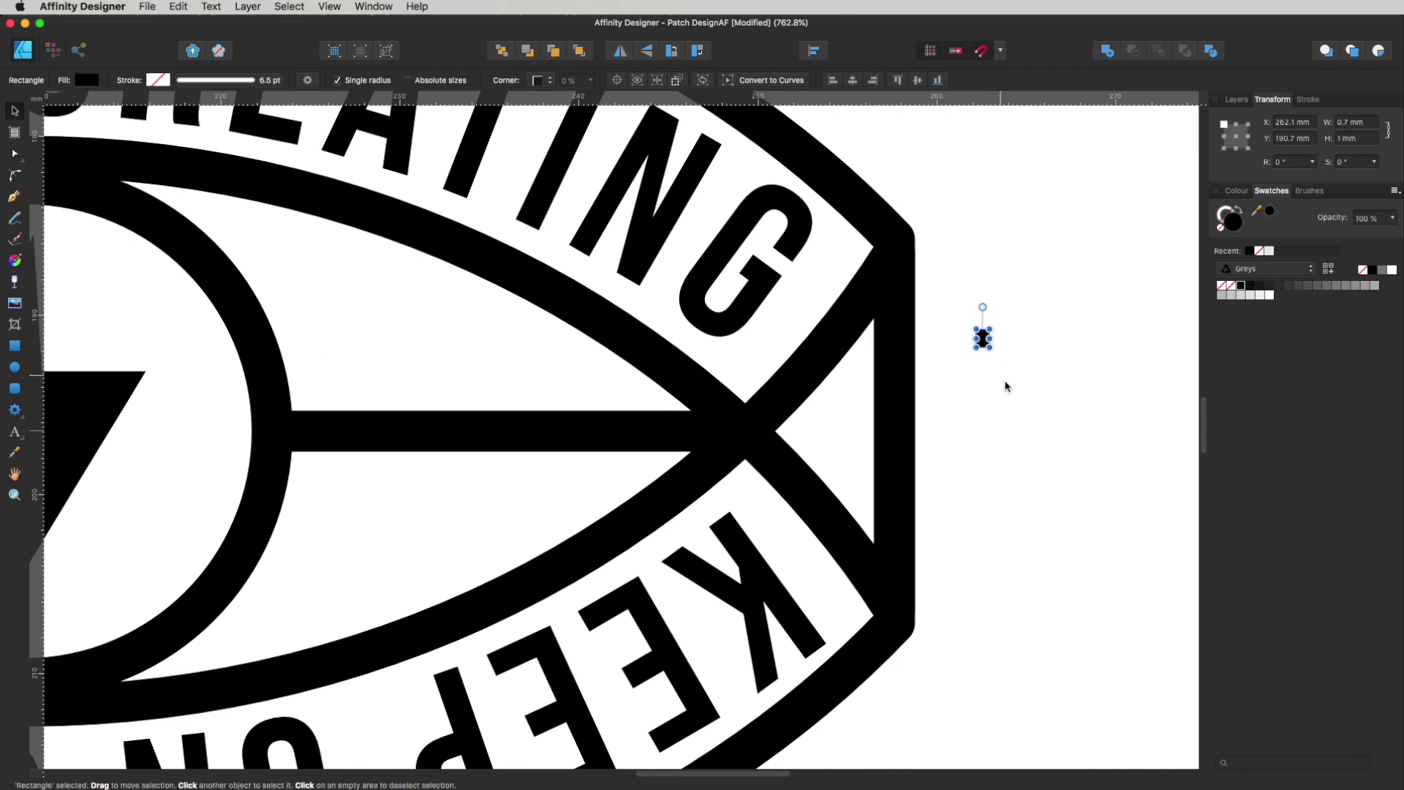
Step: Resize the small rectangle to a square with 1 mm width and 1 mm height
key("m")
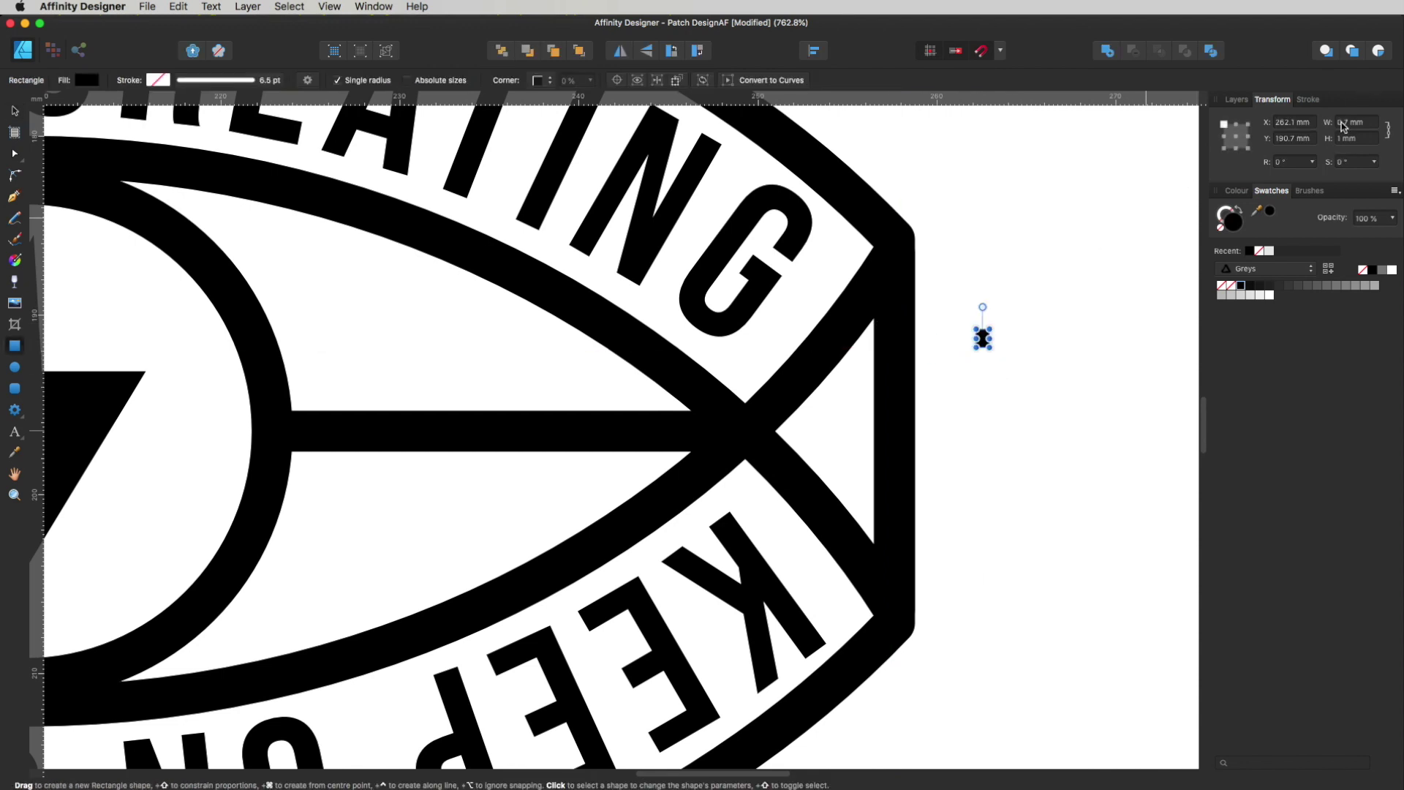
left_click(1344, 122)
type("1")
key("Return")
left_click(1352, 135)
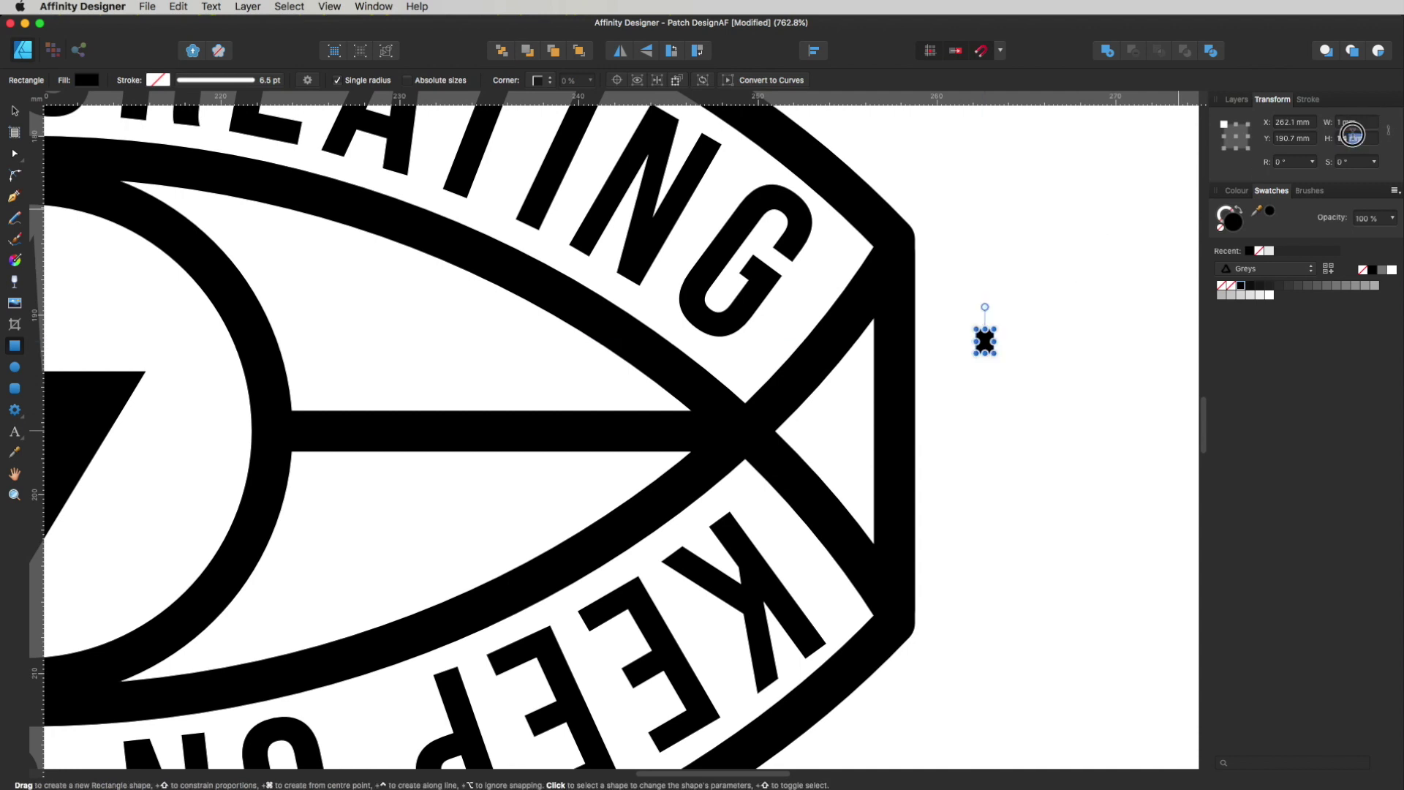
type("1")
key("Return")
Step: Try the small square as a tilted spacer beside the final G of the upper lettering, then delete it
key("v")
left_click_drag(985, 338, 834, 220)
key("m")
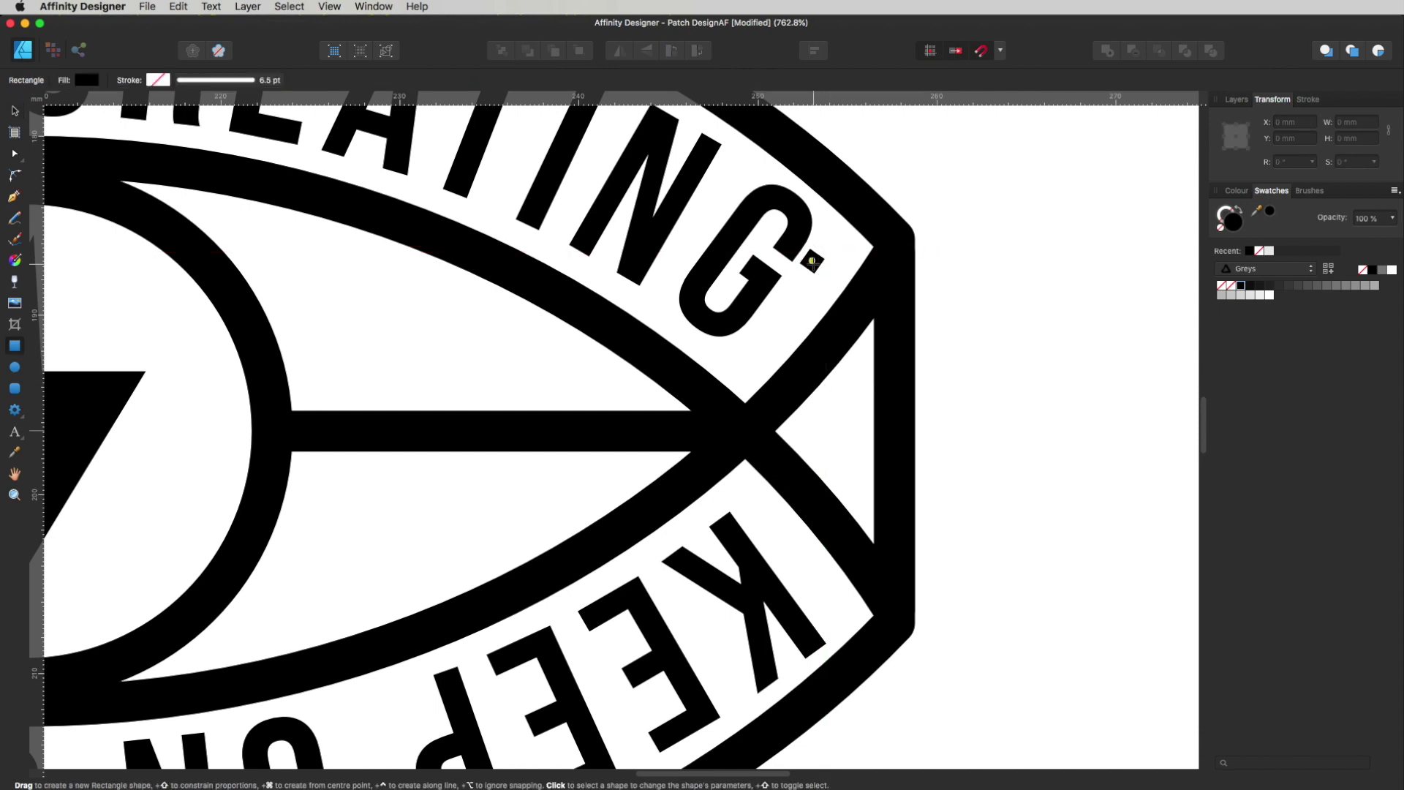
key("v")
left_click(813, 264)
key("Delete")
key("z")
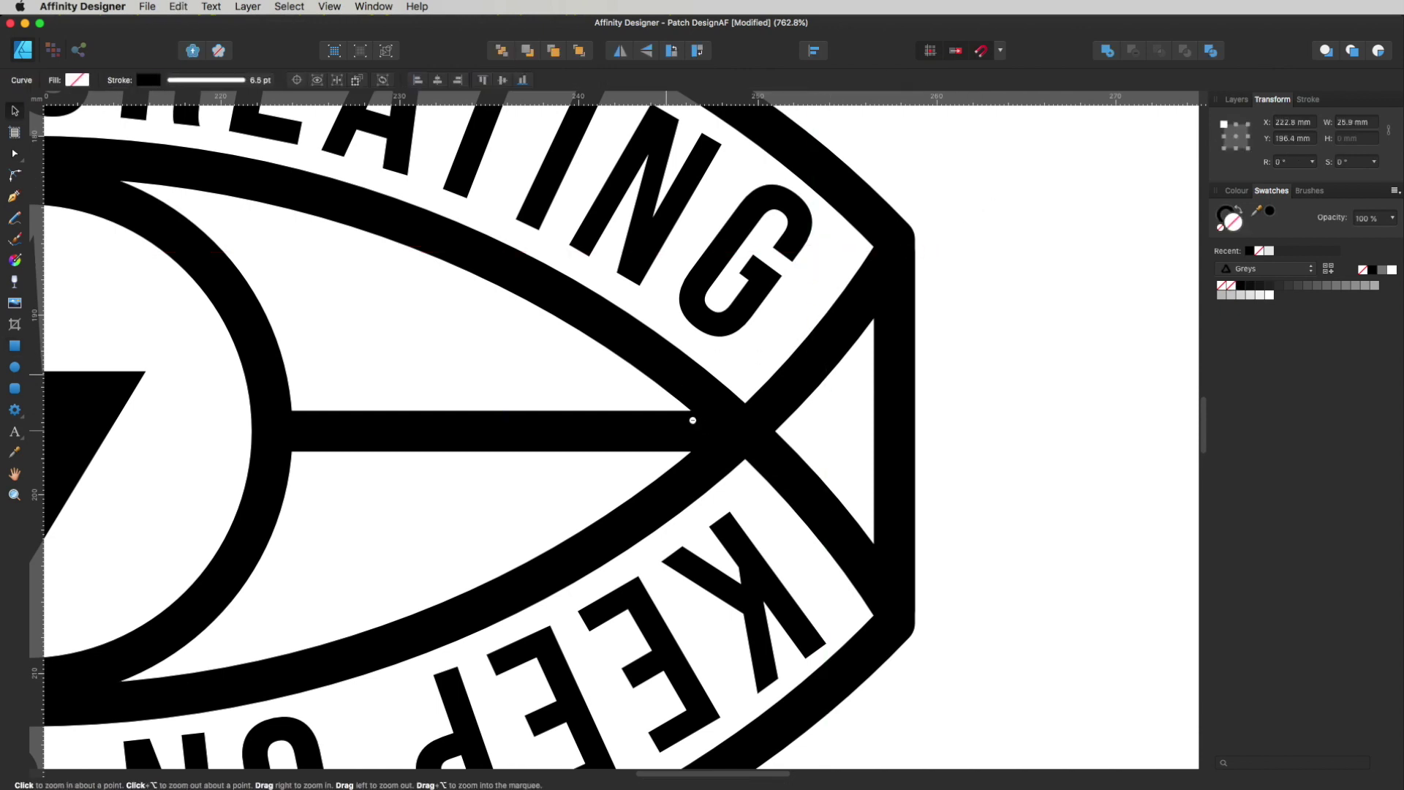
Step: Select the whole patch artwork and expand its strokes into filled shapes
left_click(701, 426, "alt")
left_click(702, 426, "alt")
key("v")
left_click(964, 194)
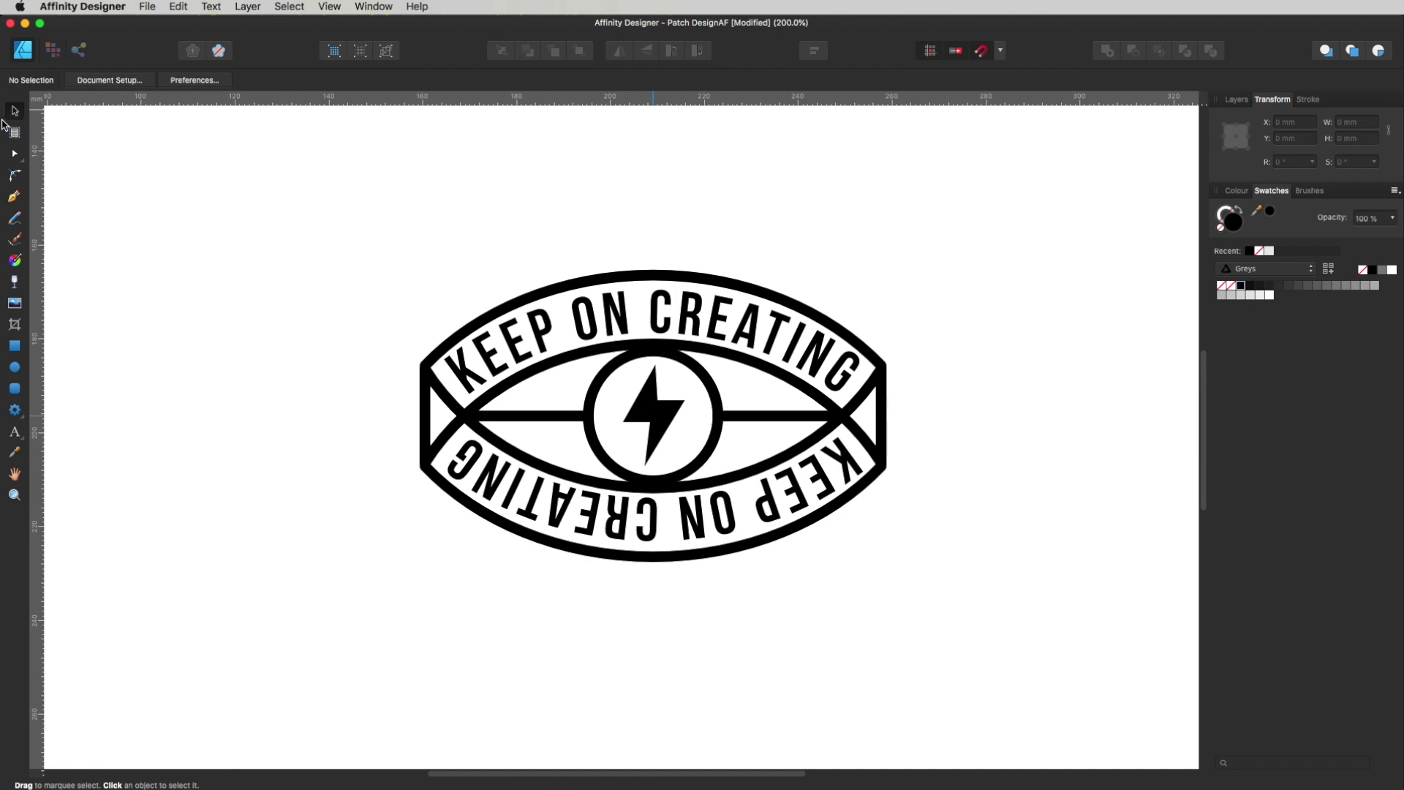
left_click_drag(224, 182, 1061, 651)
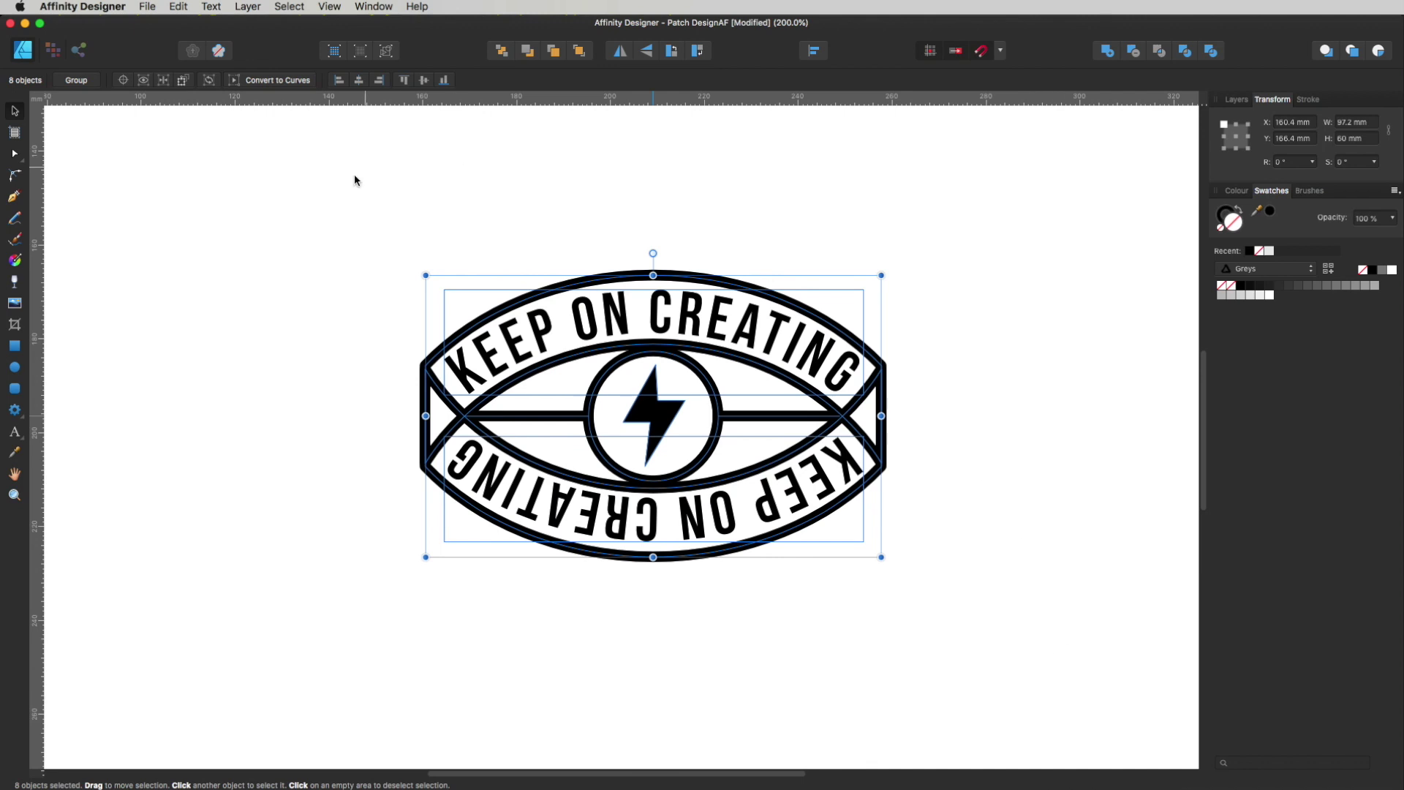
left_click(241, 7)
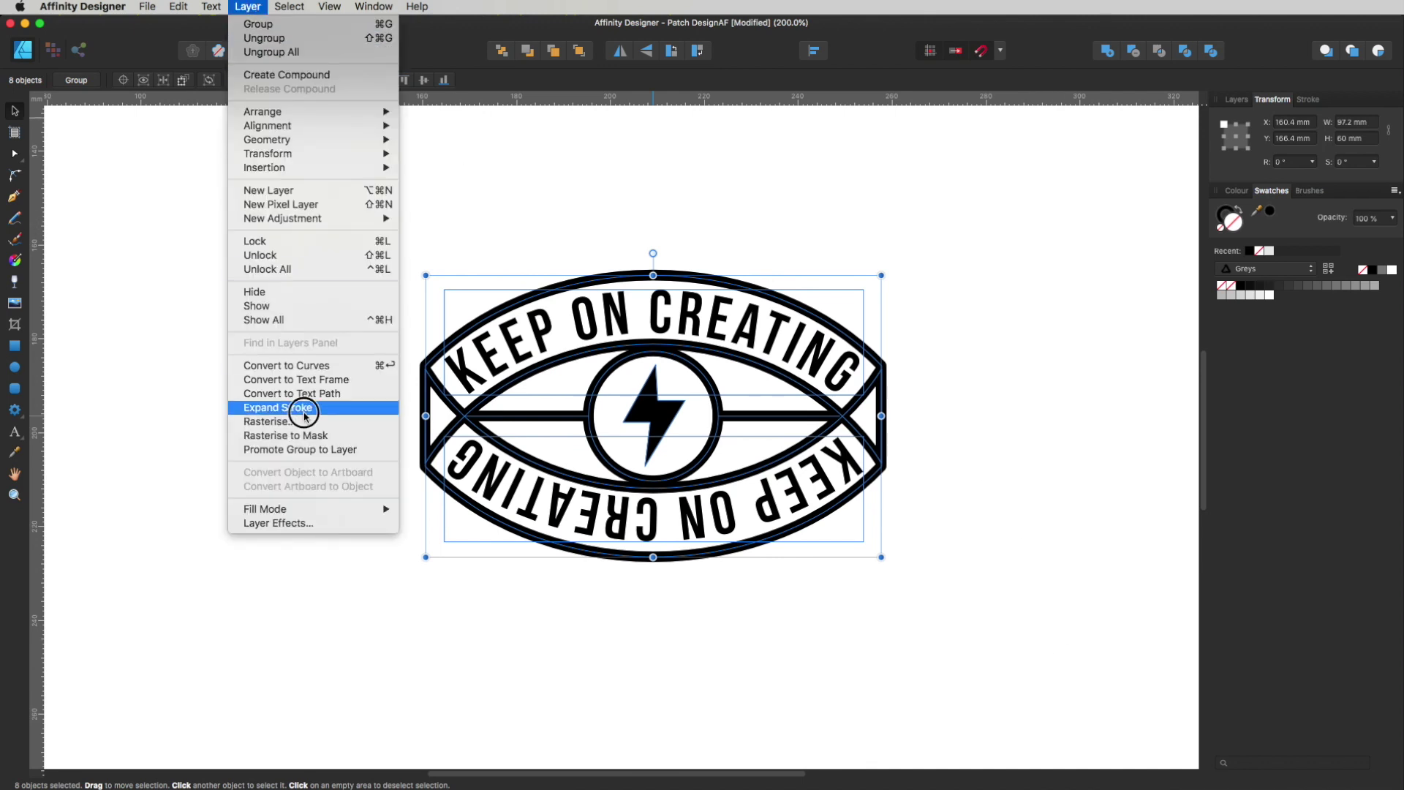
left_click(304, 410)
left_click(293, 399)
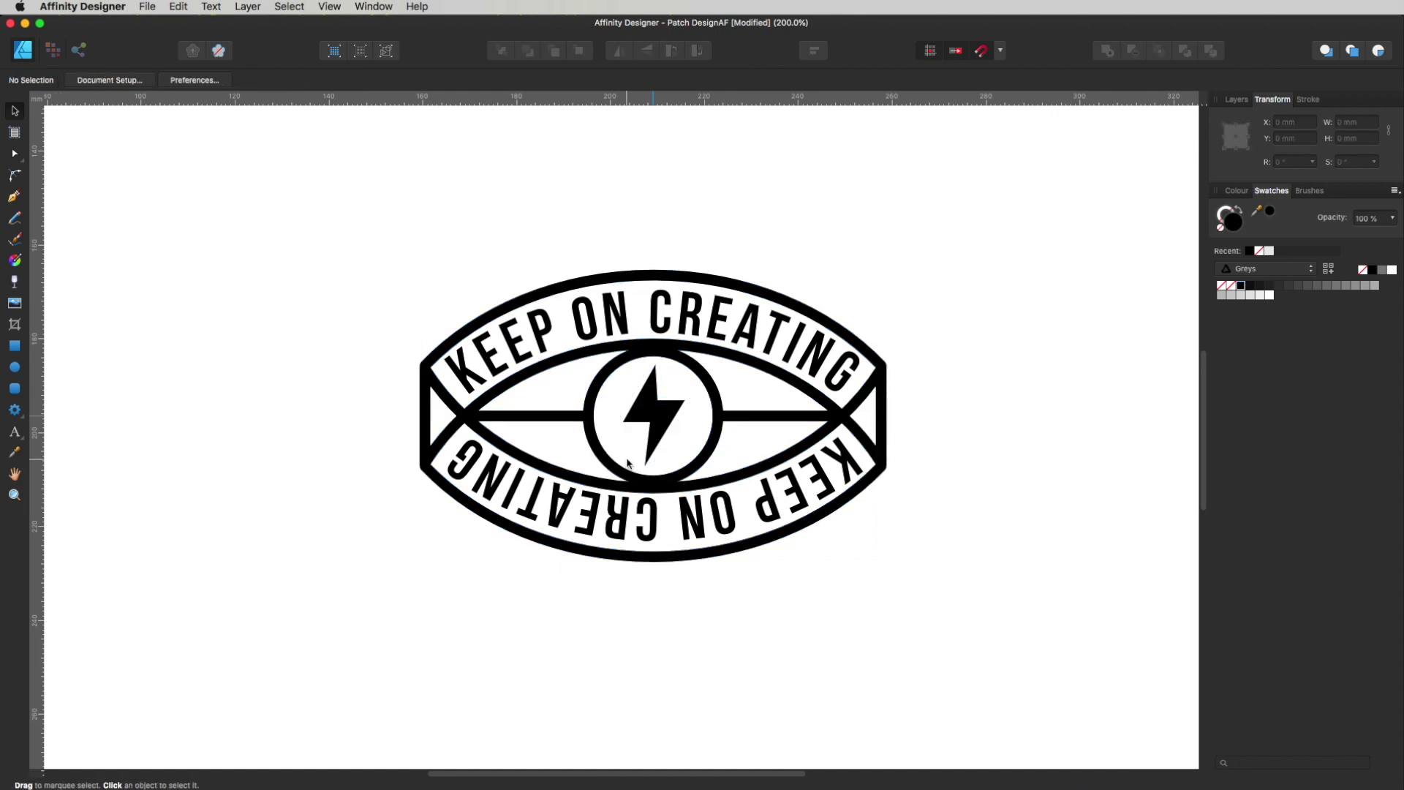
left_click(634, 436)
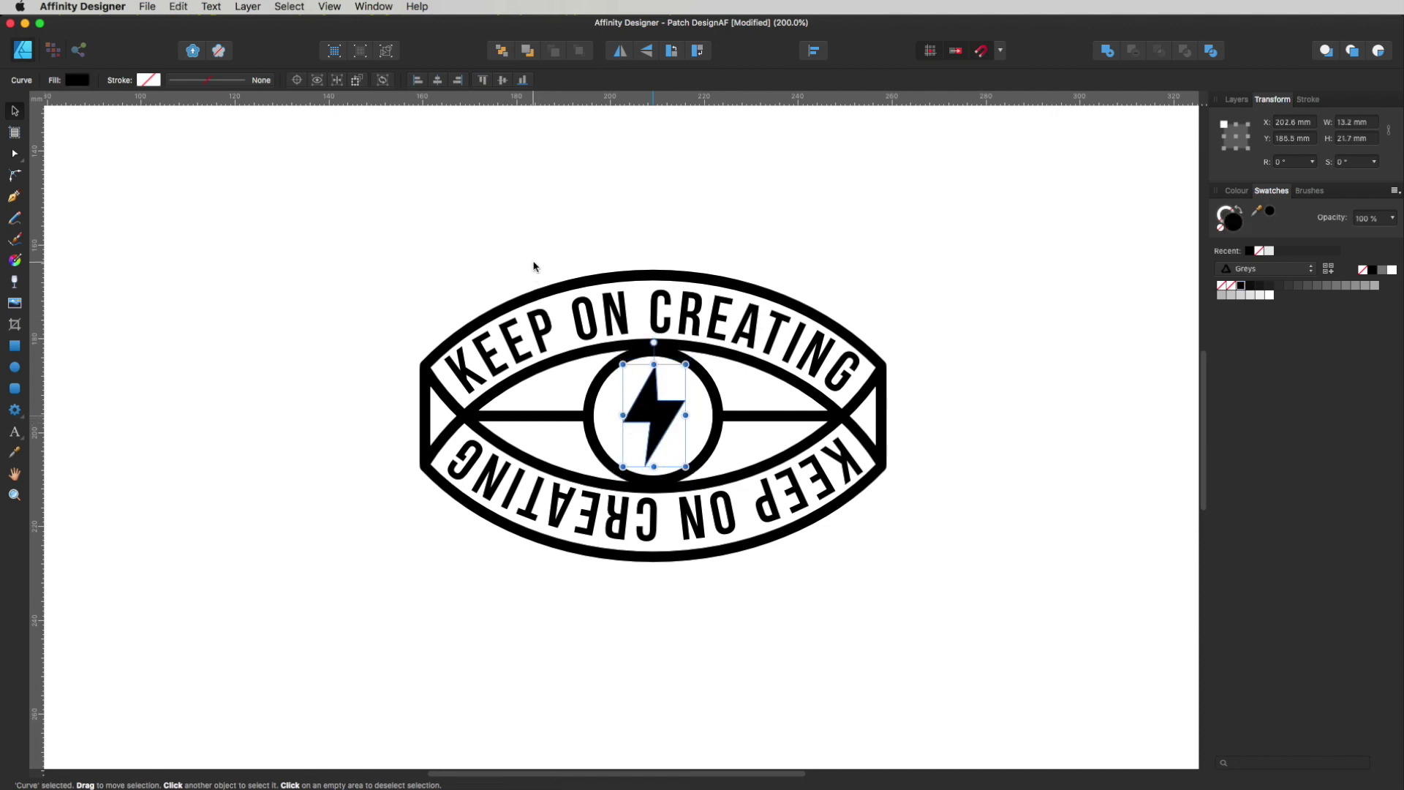
left_click(532, 229)
left_click_drag(327, 250, 1046, 636)
left_click(1015, 634)
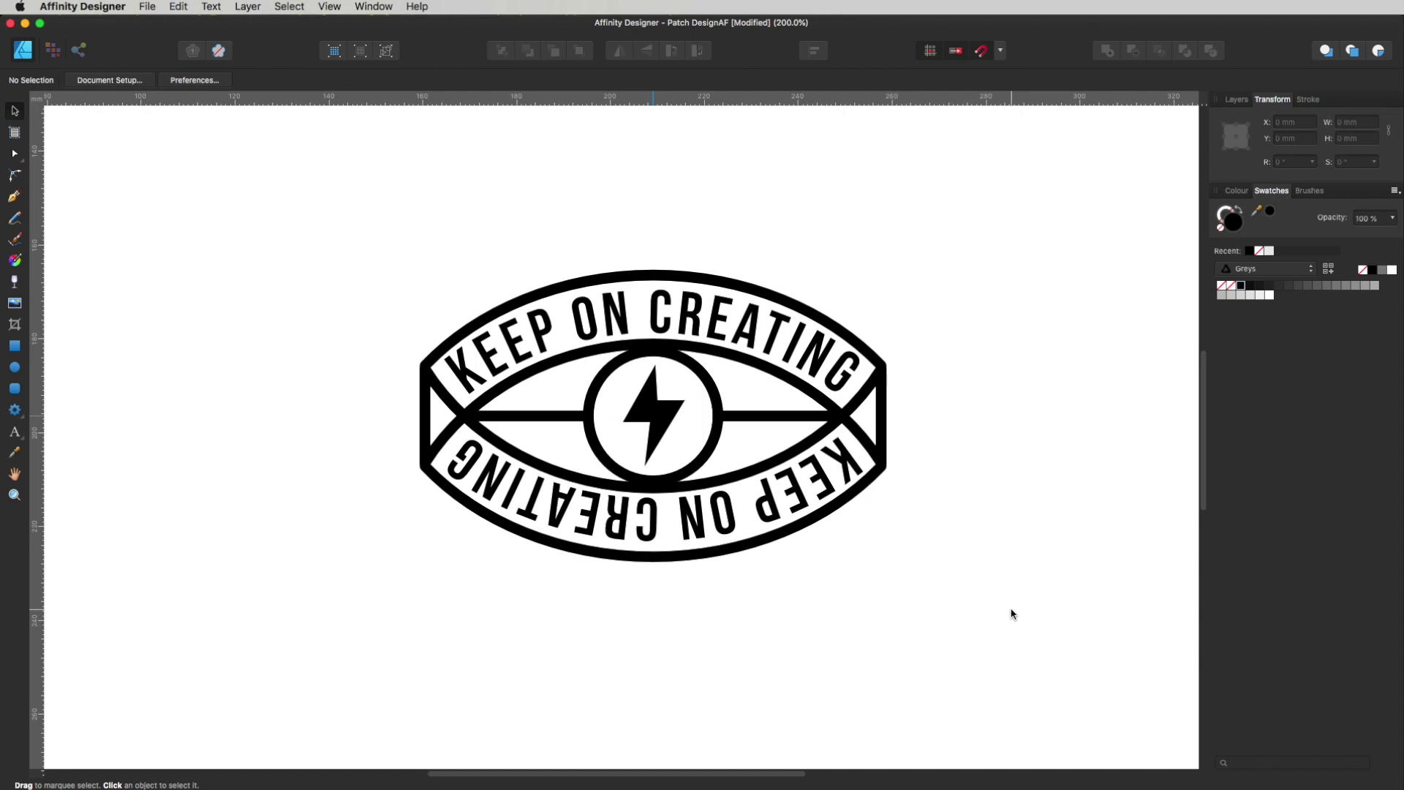
scroll(834, 541, "down", 5)
scroll(790, 291, "up", 5)
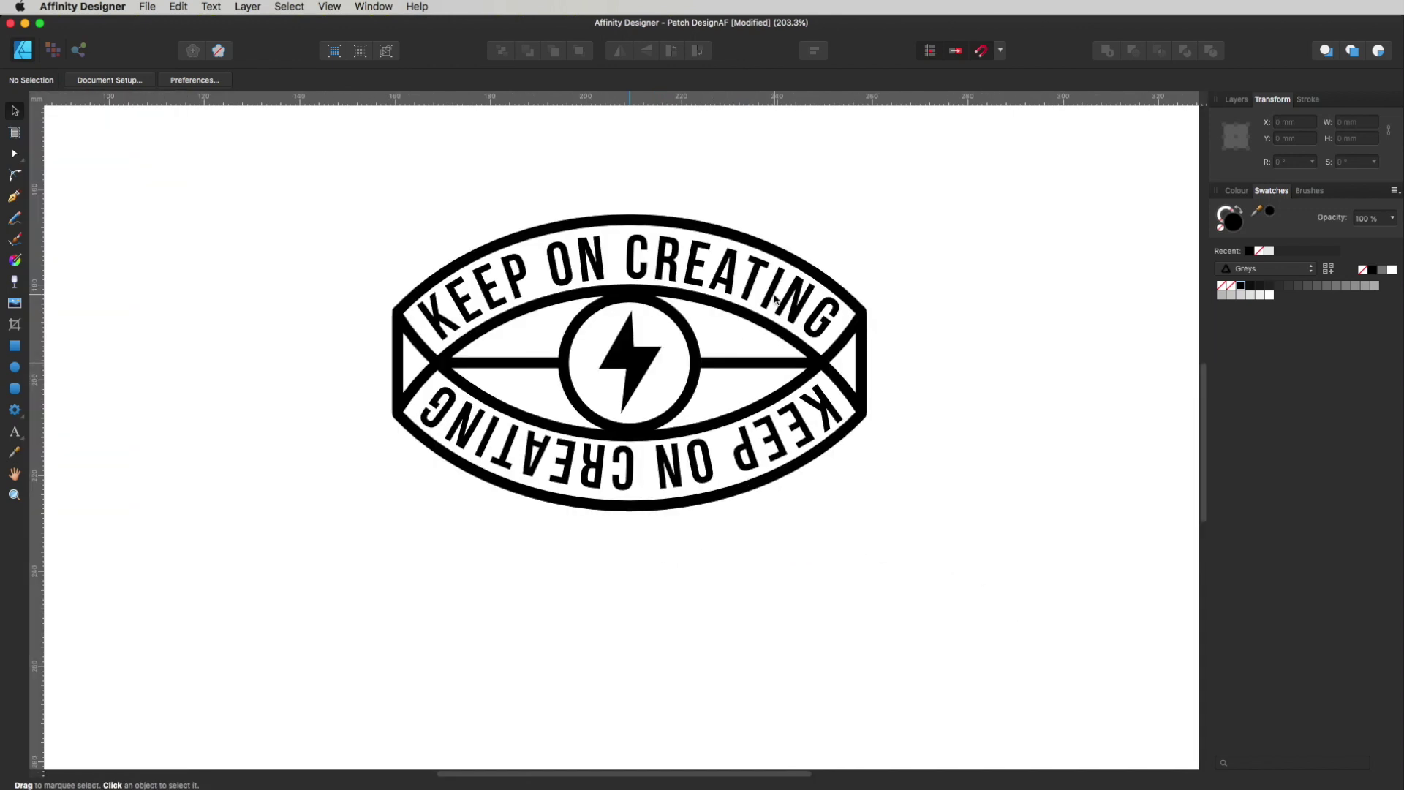
Step: Merge the two horizontal lines, the centre circle and both eye-shaped bands into one shape with the Add operation
left_click(1235, 101)
left_click_drag(1333, 184, 1332, 446)
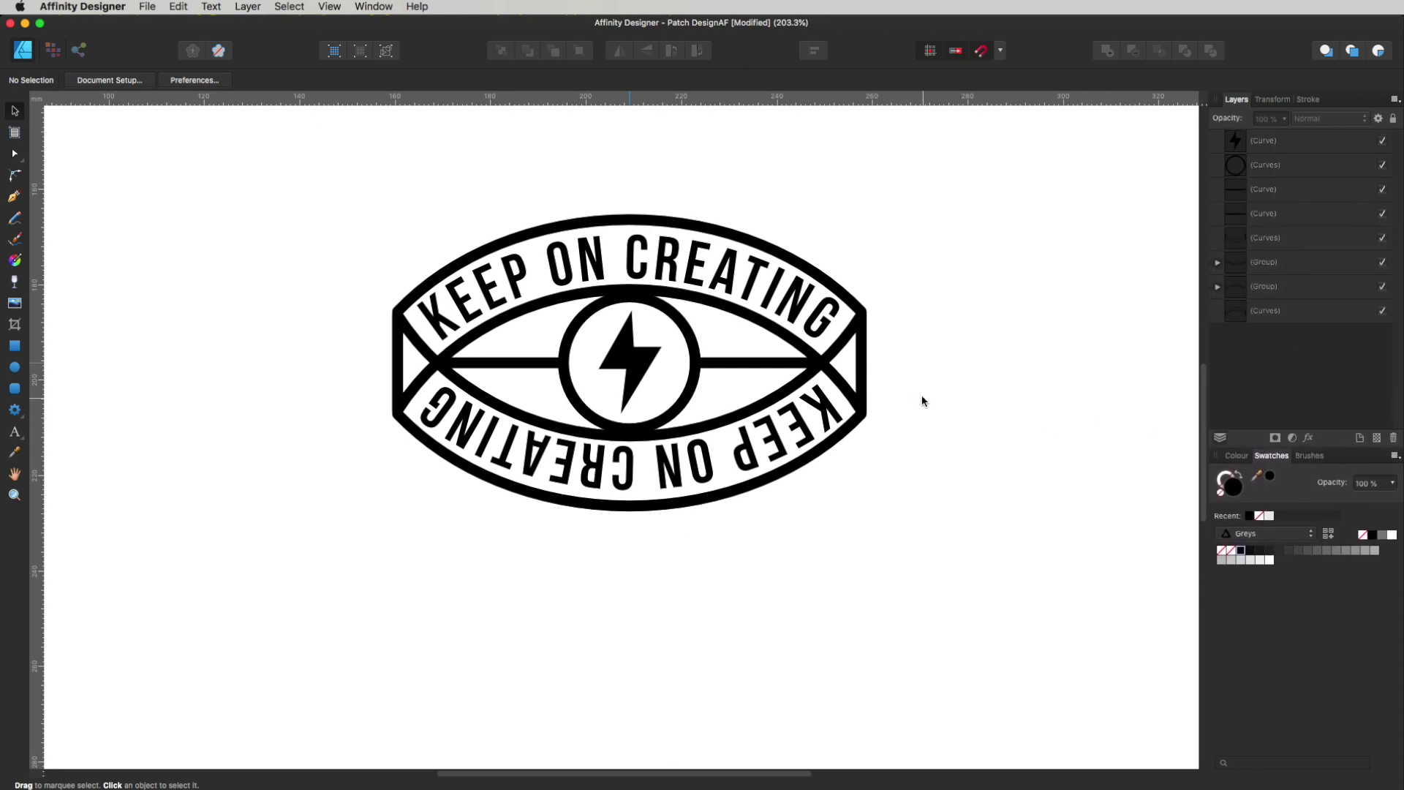
left_click(721, 364)
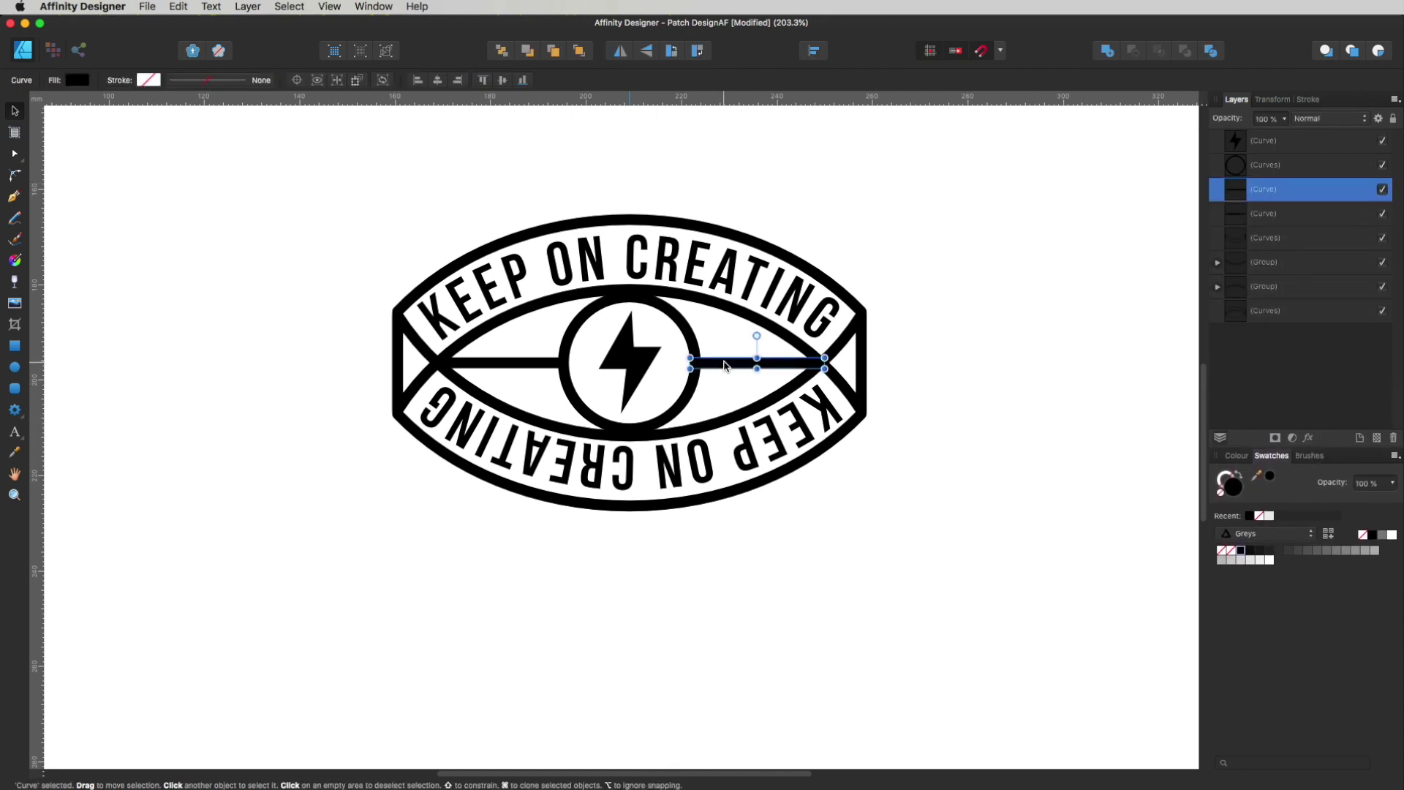
left_click(547, 364, "shift")
left_click(569, 326, "shift")
left_click(442, 357, "shift")
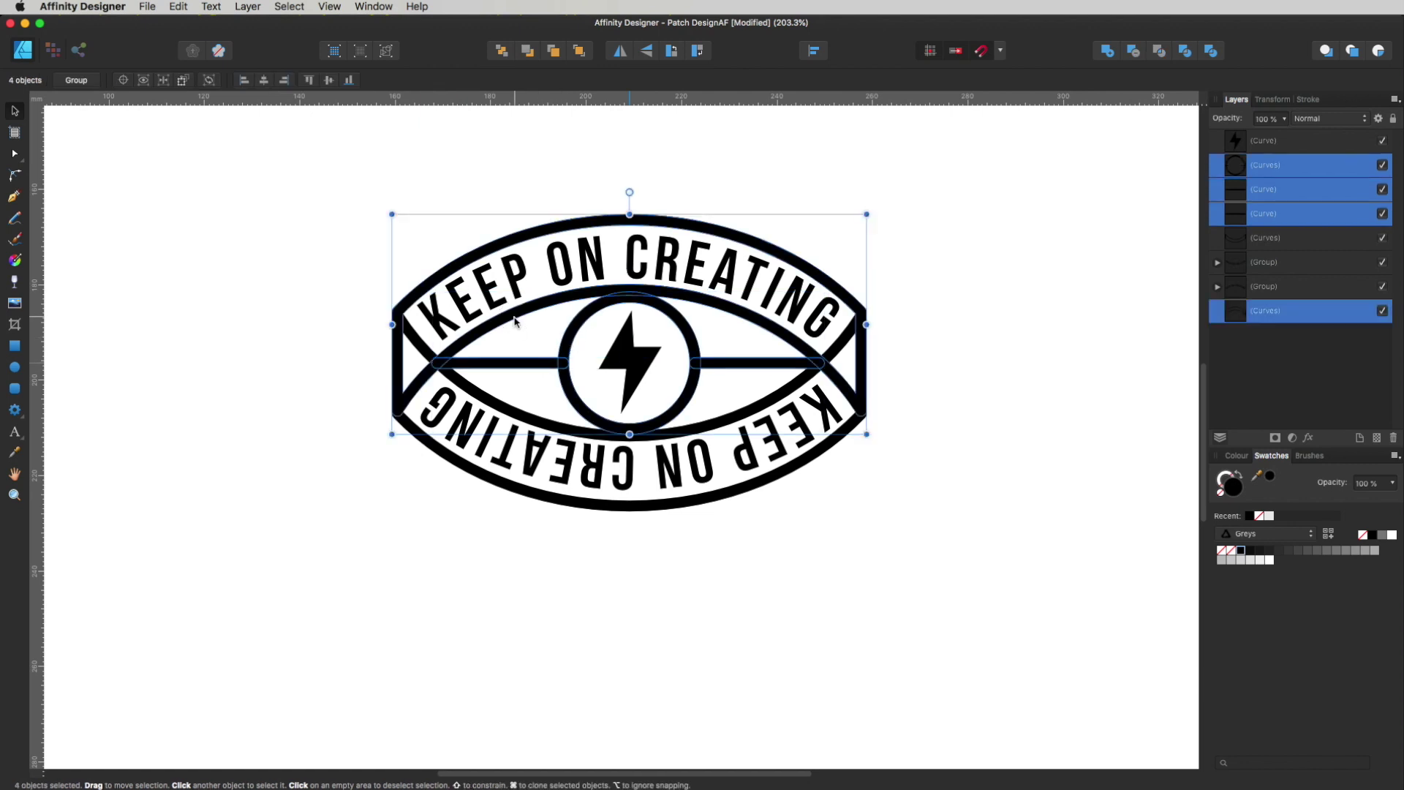
left_click(412, 343, "shift")
left_click_drag(414, 342, 320, 244)
key("super+z")
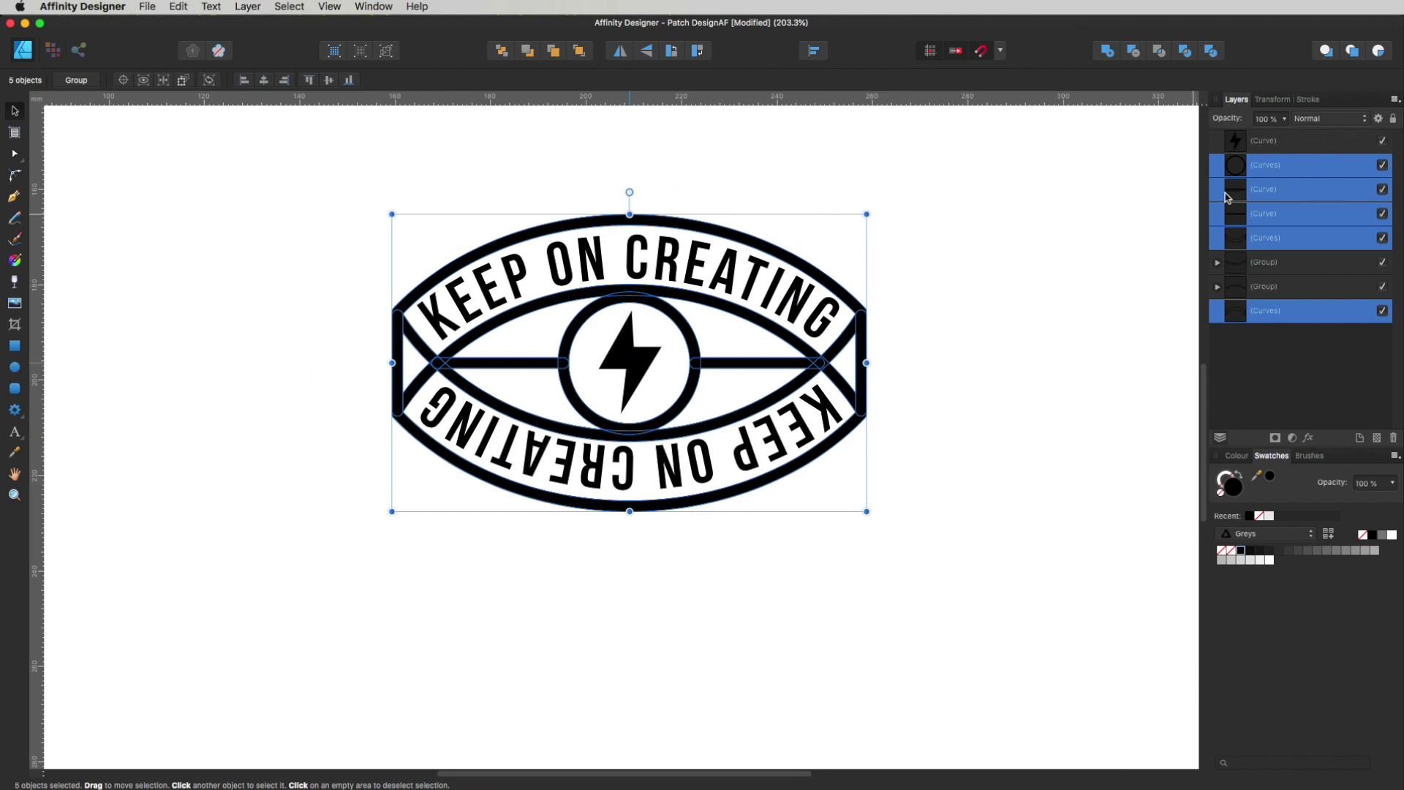
left_click(1110, 51)
left_click(1067, 138)
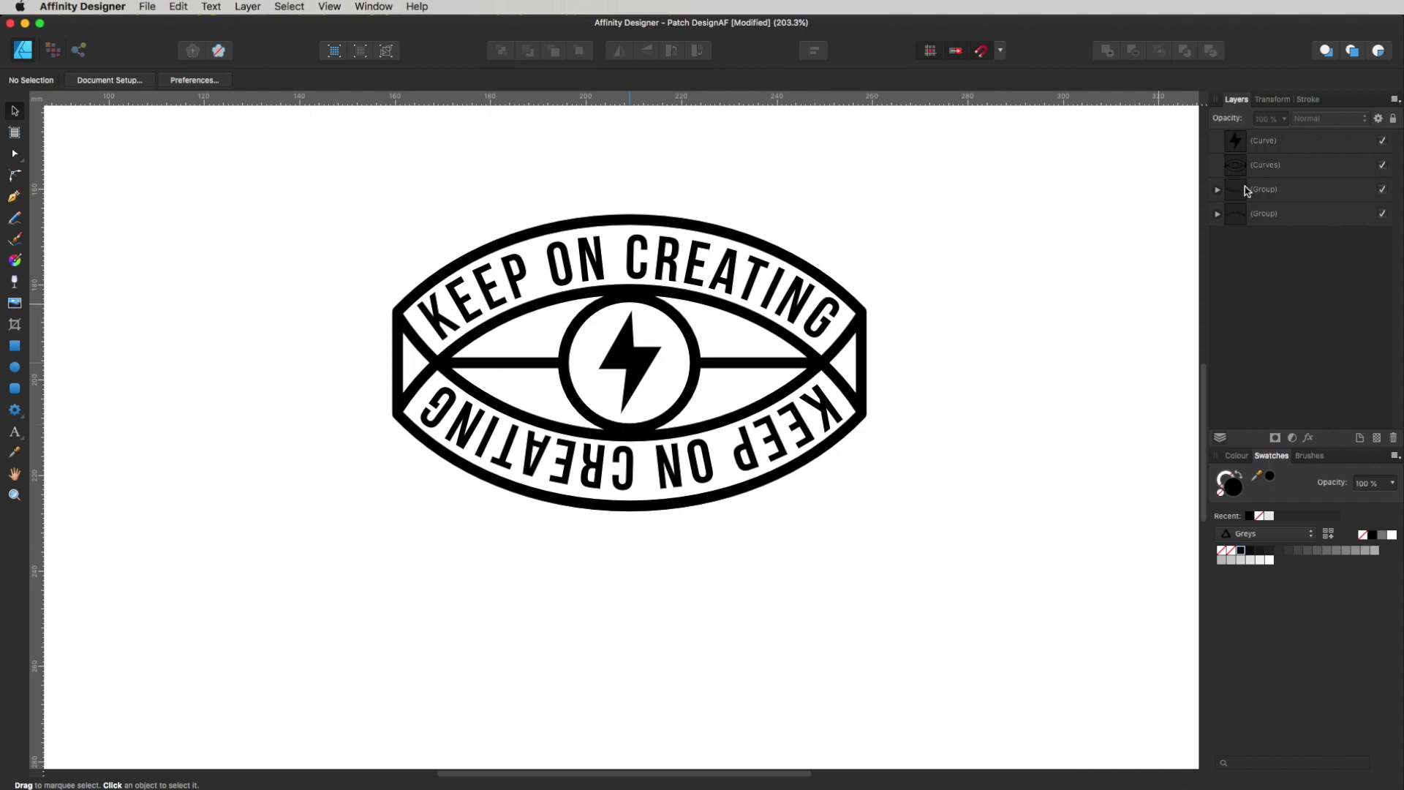
Step: Ungroup the upper and lower "KEEP ON CREATING" lettering and merge all the letters into one shape with the Add operation
left_click(1286, 190)
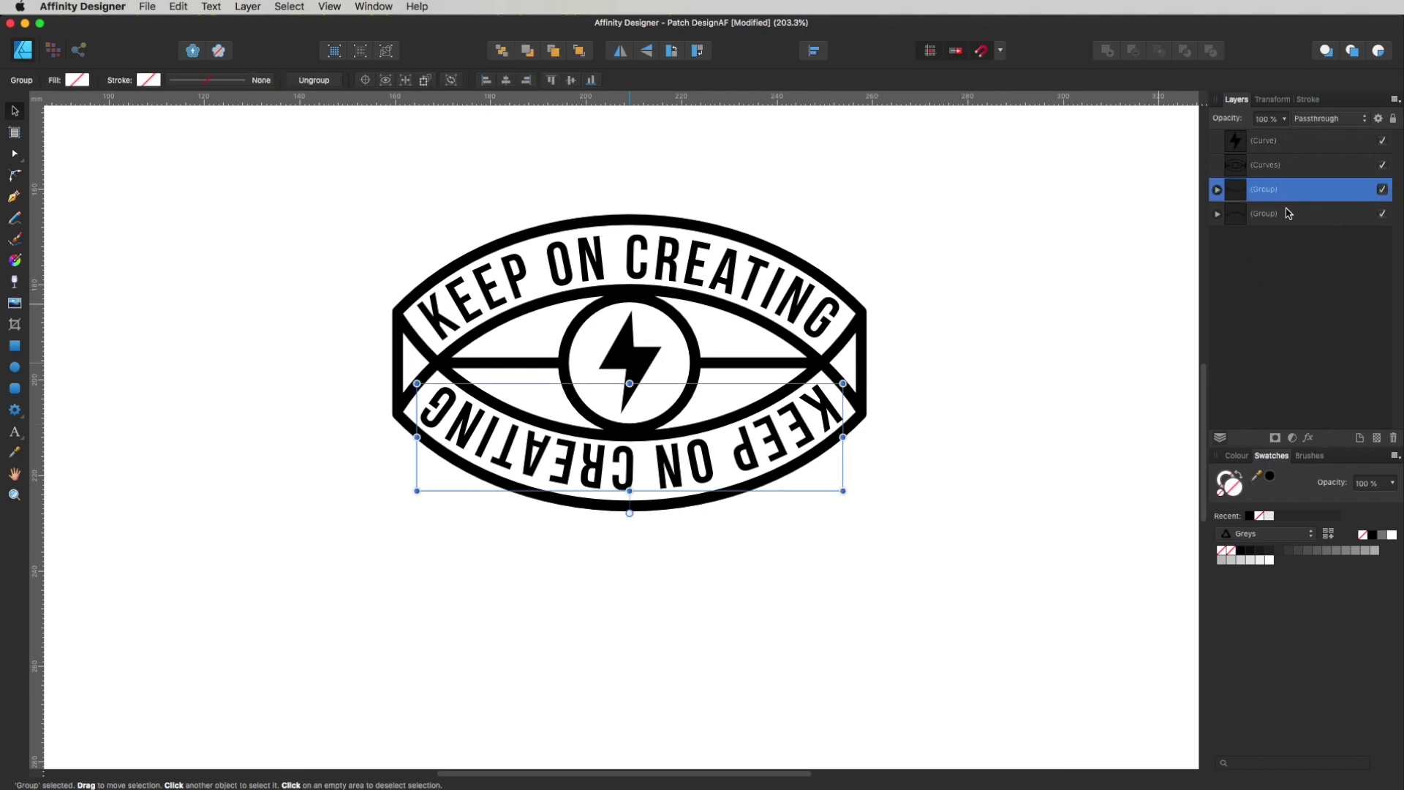
left_click(1286, 214, "shift")
right_click(1279, 212)
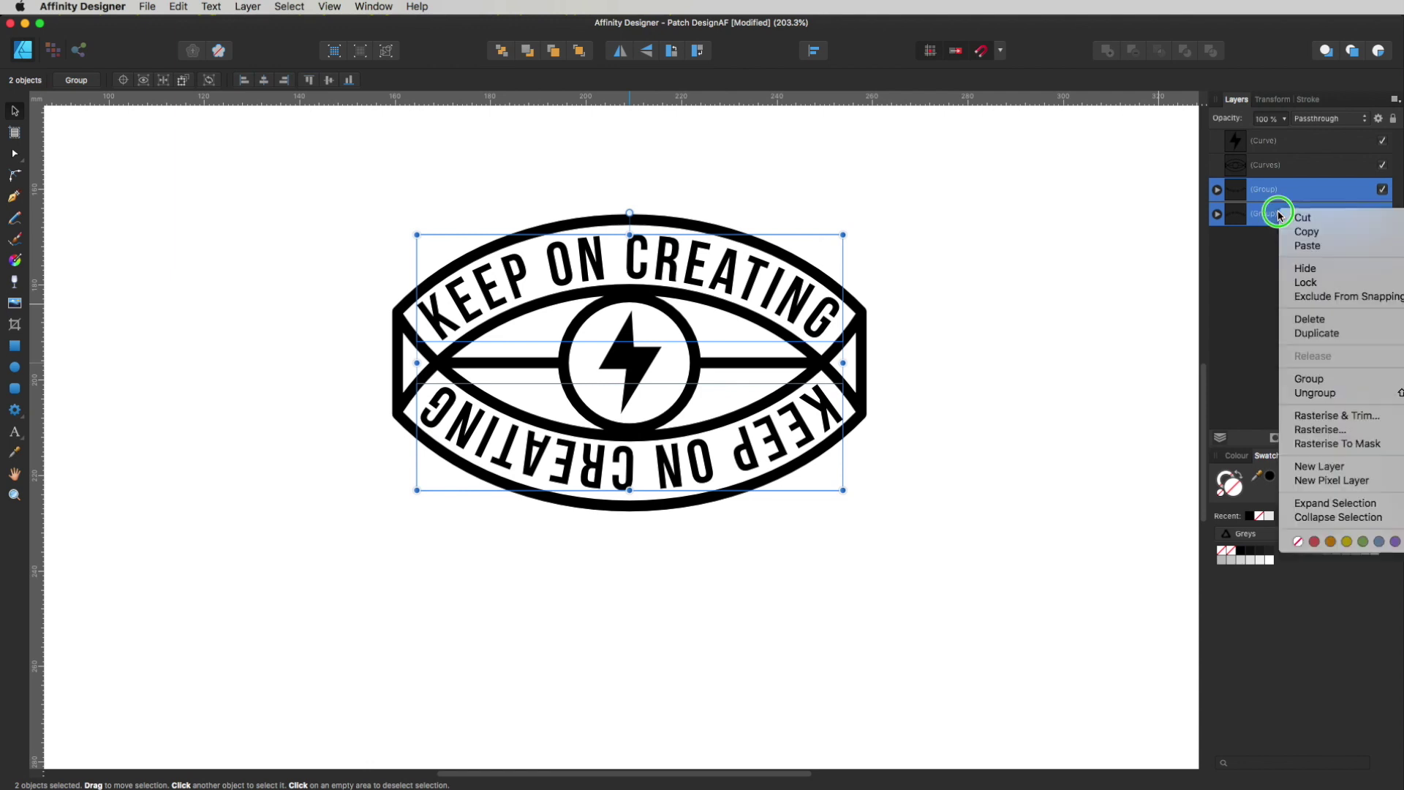
left_click(1313, 396)
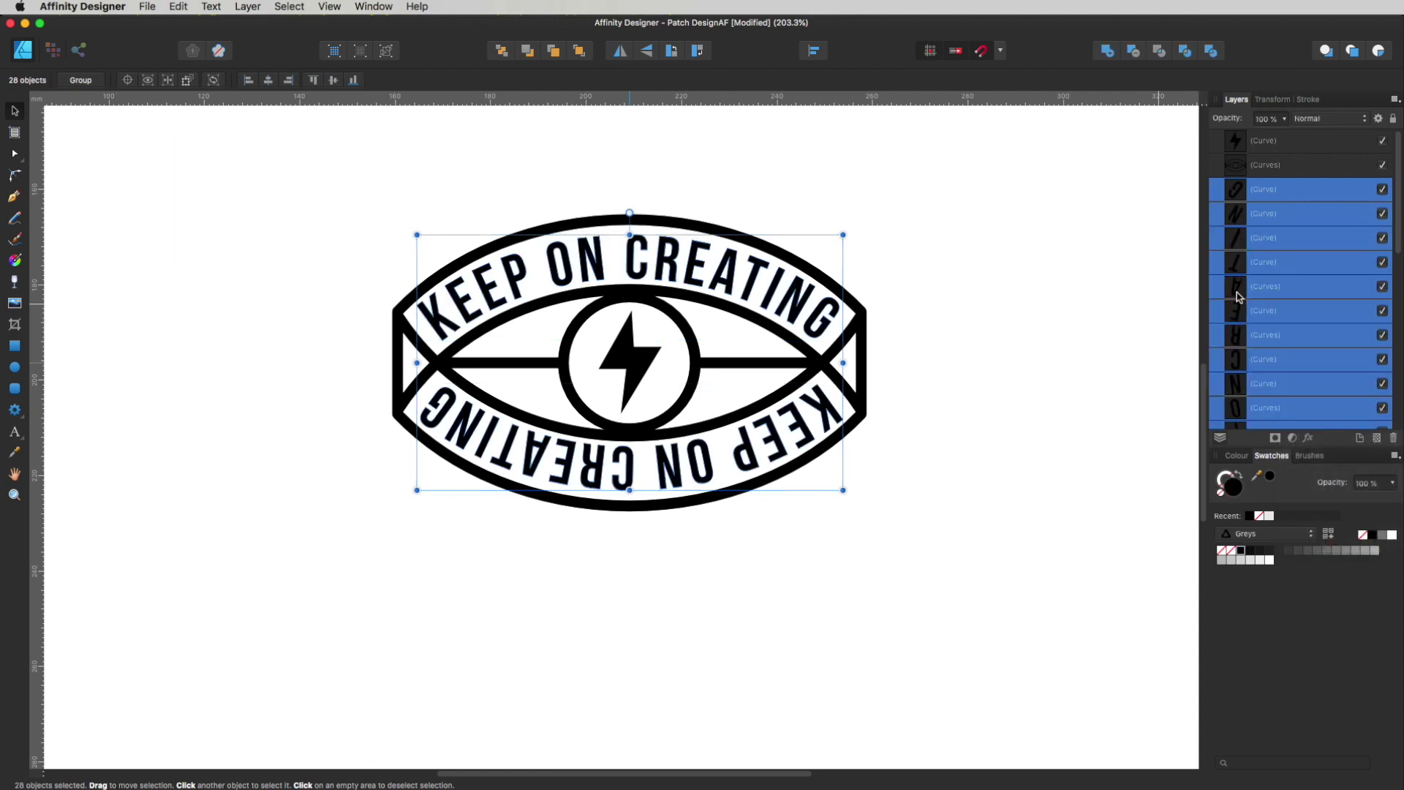
left_click(1109, 53)
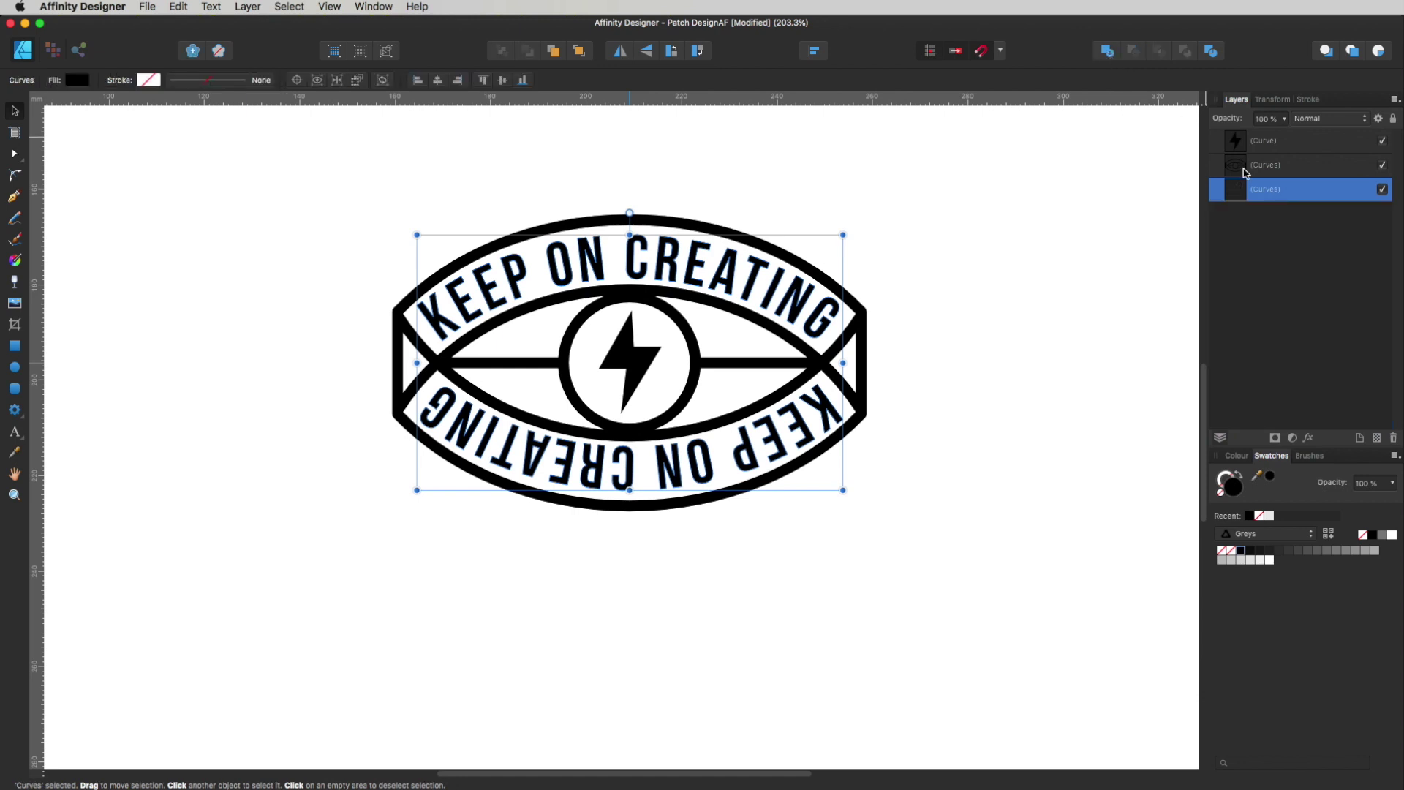
left_click(1006, 299)
left_click(813, 336)
Step: Move the merged lettering above the merged band outlines in the layer order
left_click(1274, 203)
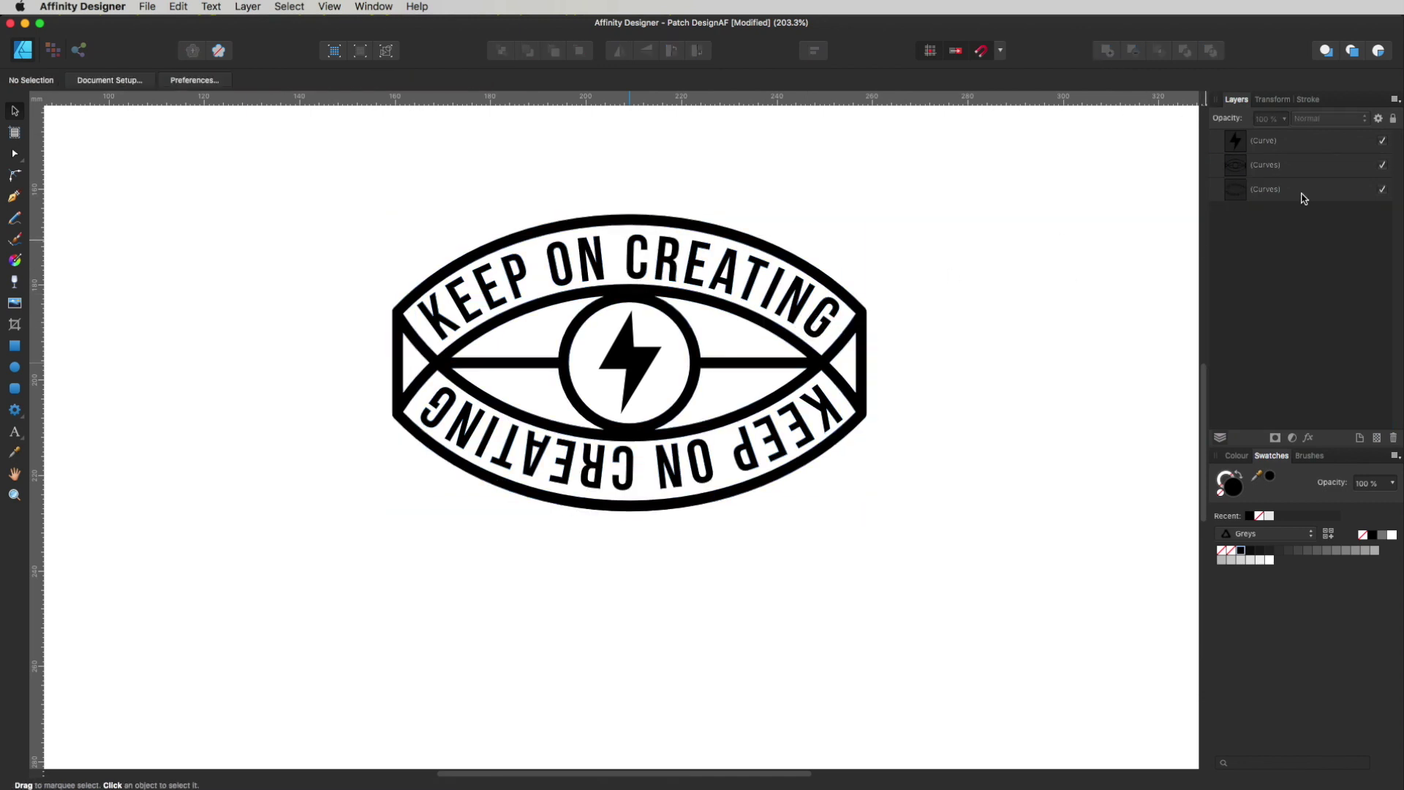
left_click(1295, 200)
left_click_drag(1274, 196, 1237, 157)
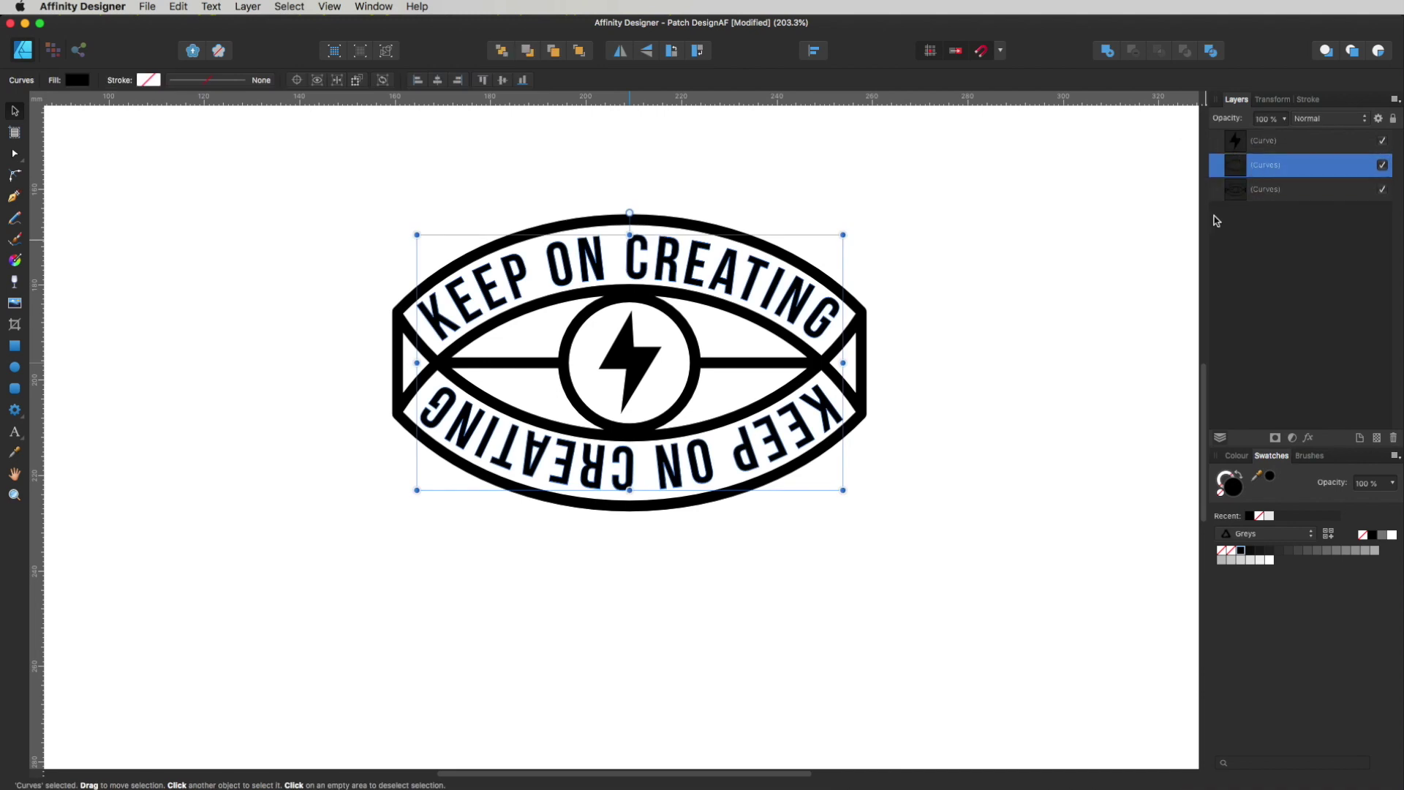
left_click(923, 321)
left_click(829, 334)
left_click(865, 330)
left_click(913, 332)
left_click(648, 365)
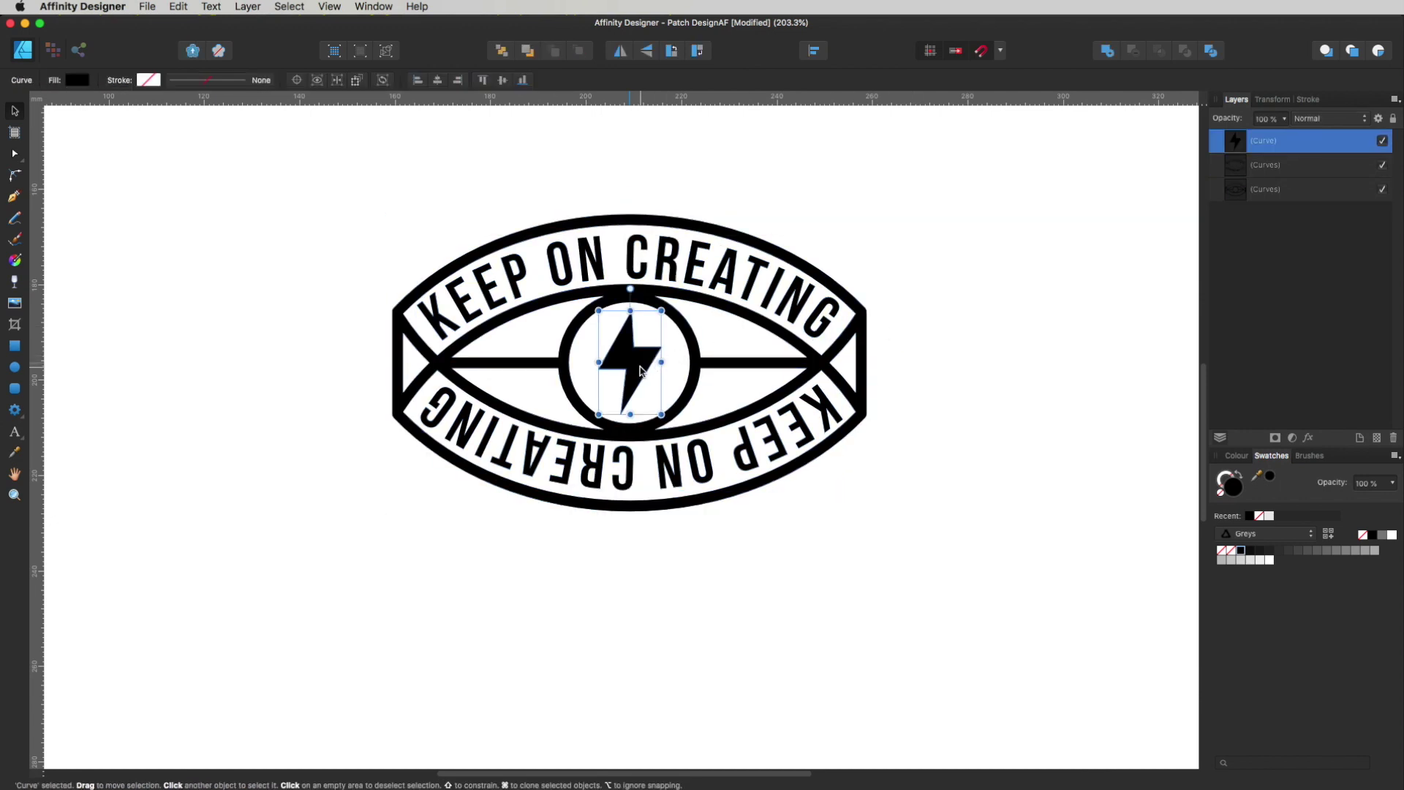
left_click(970, 357)
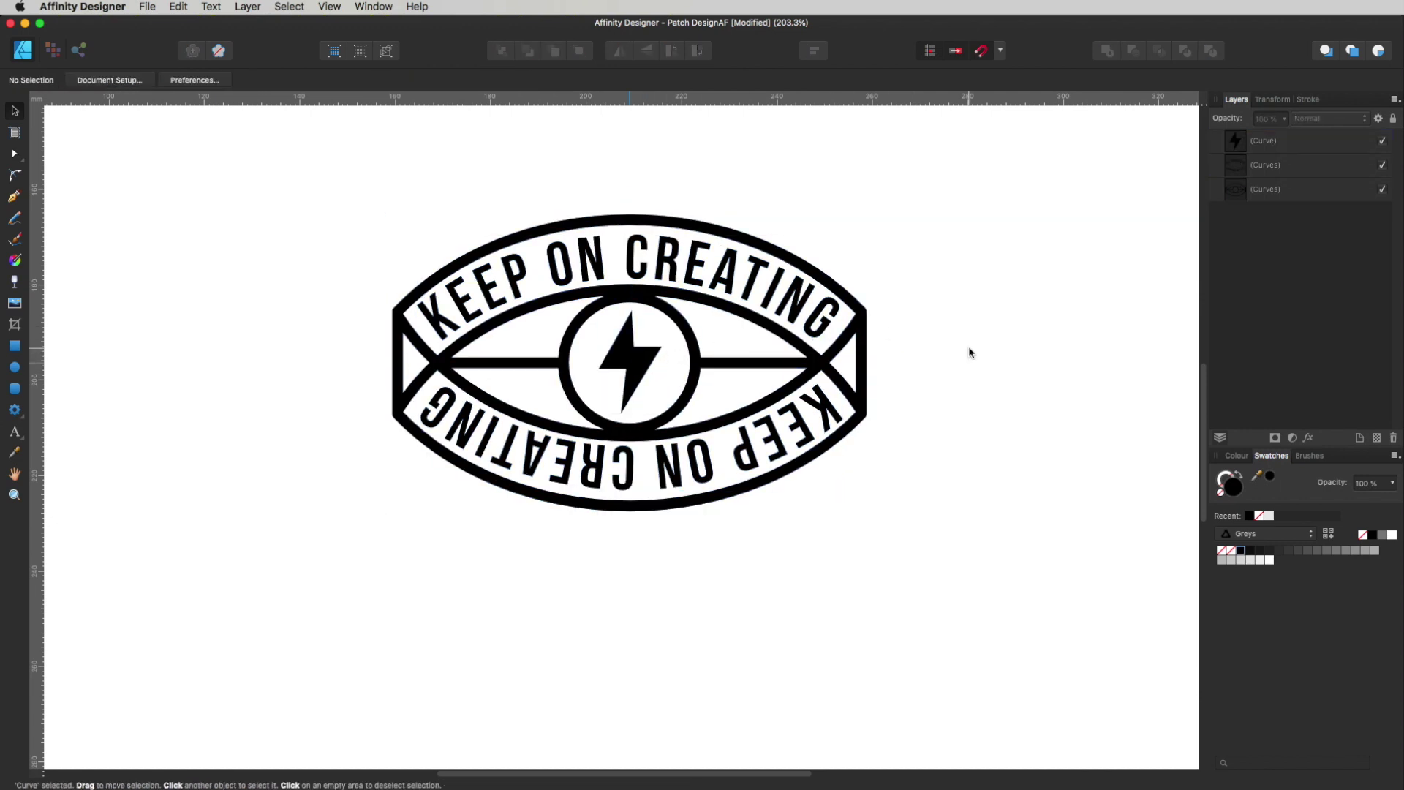
Step: Add a new layer and place it at the very bottom of the layer order
key("space")
left_click_drag(812, 453, 835, 527)
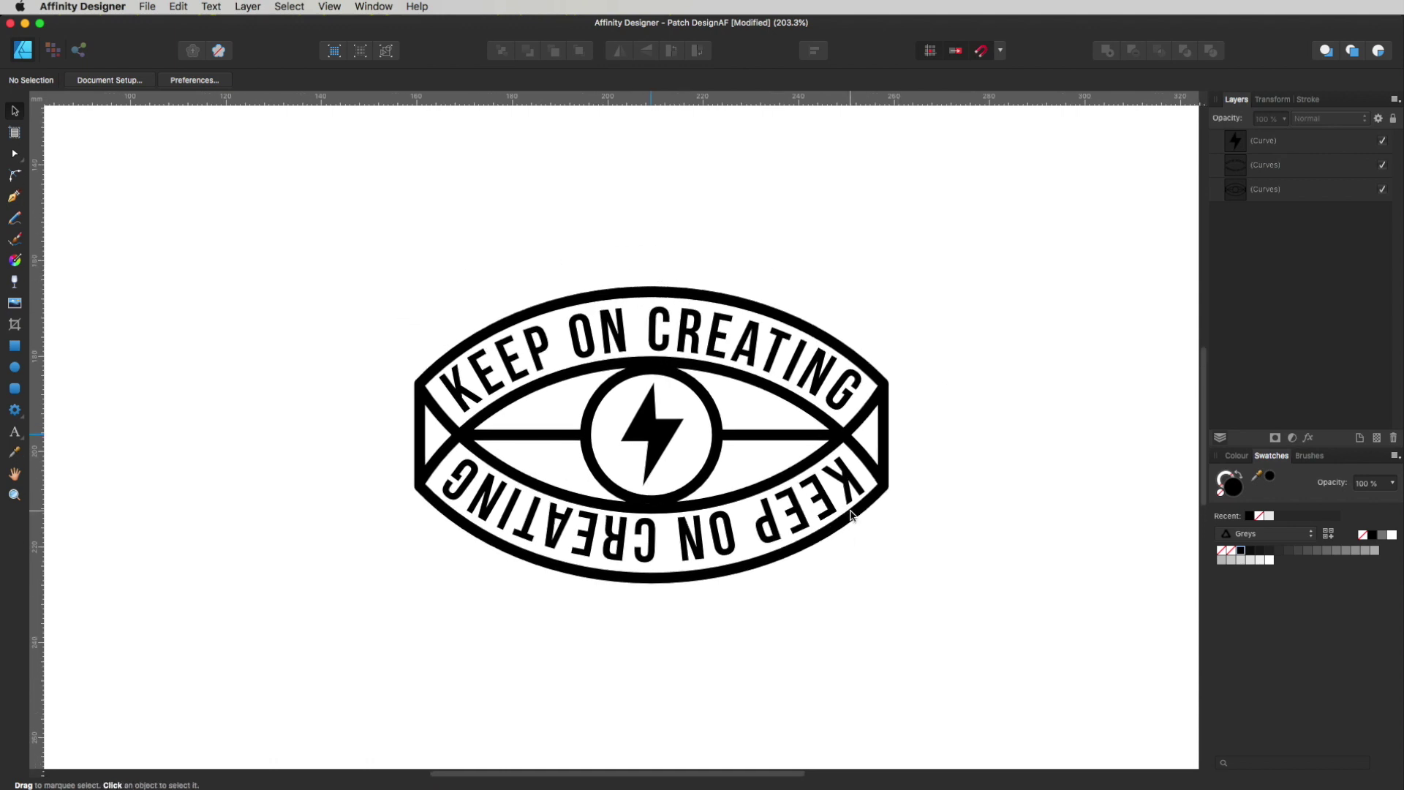
left_click(1359, 438)
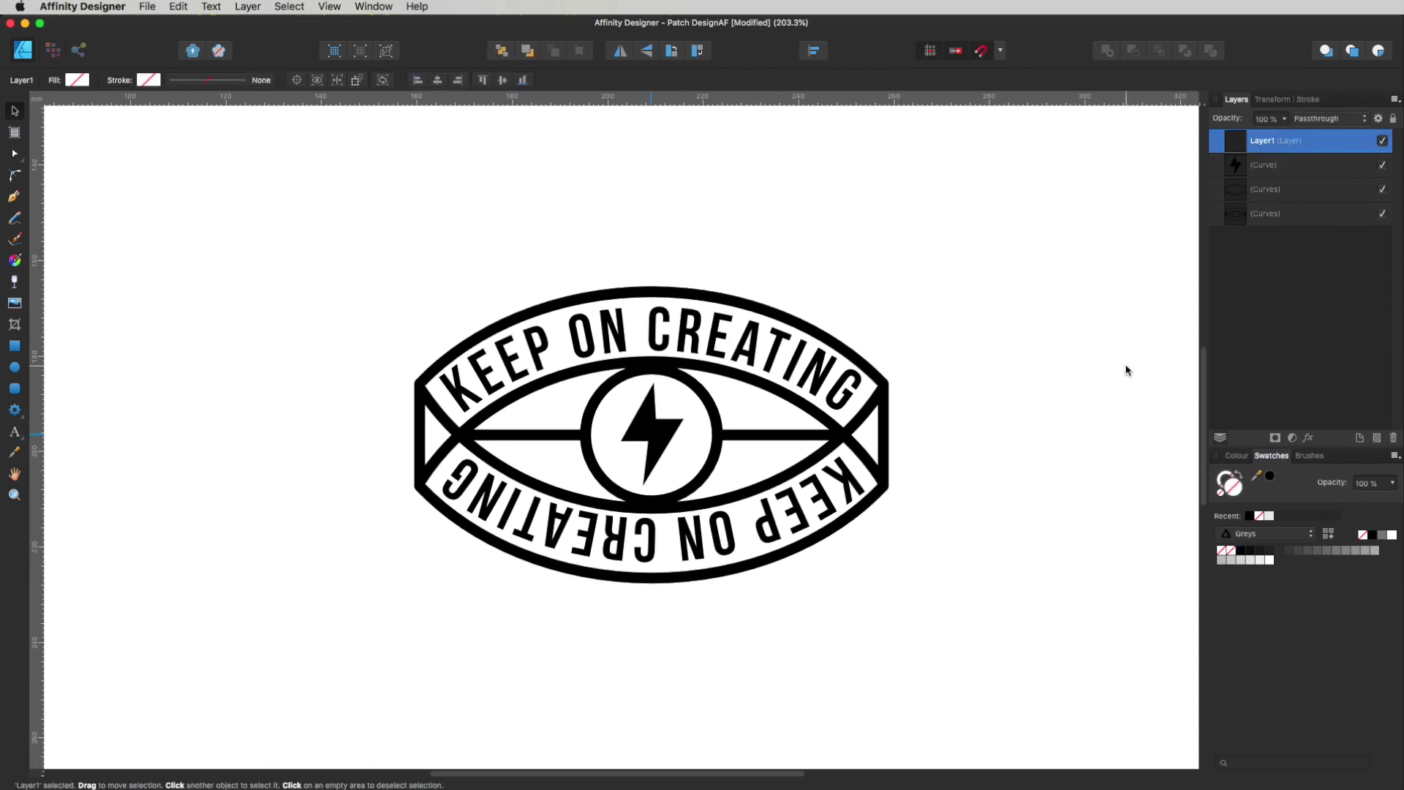
left_click_drag(1269, 147, 1221, 230)
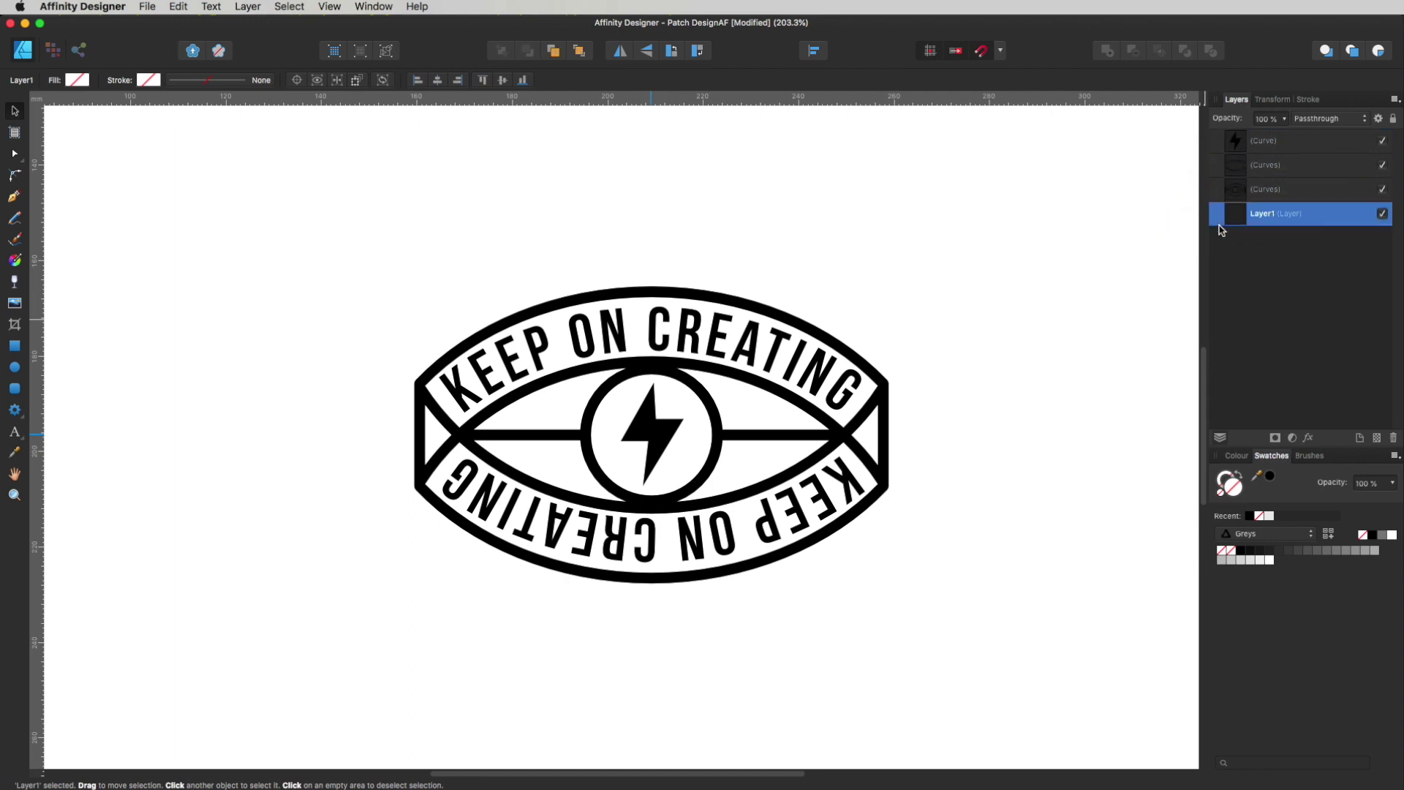
Step: Draw a solid black background rectangle, about 230 × 195 mm, around the patch on the bottom layer
key("space")
left_click_drag(753, 422, 749, 423)
key("super+1")
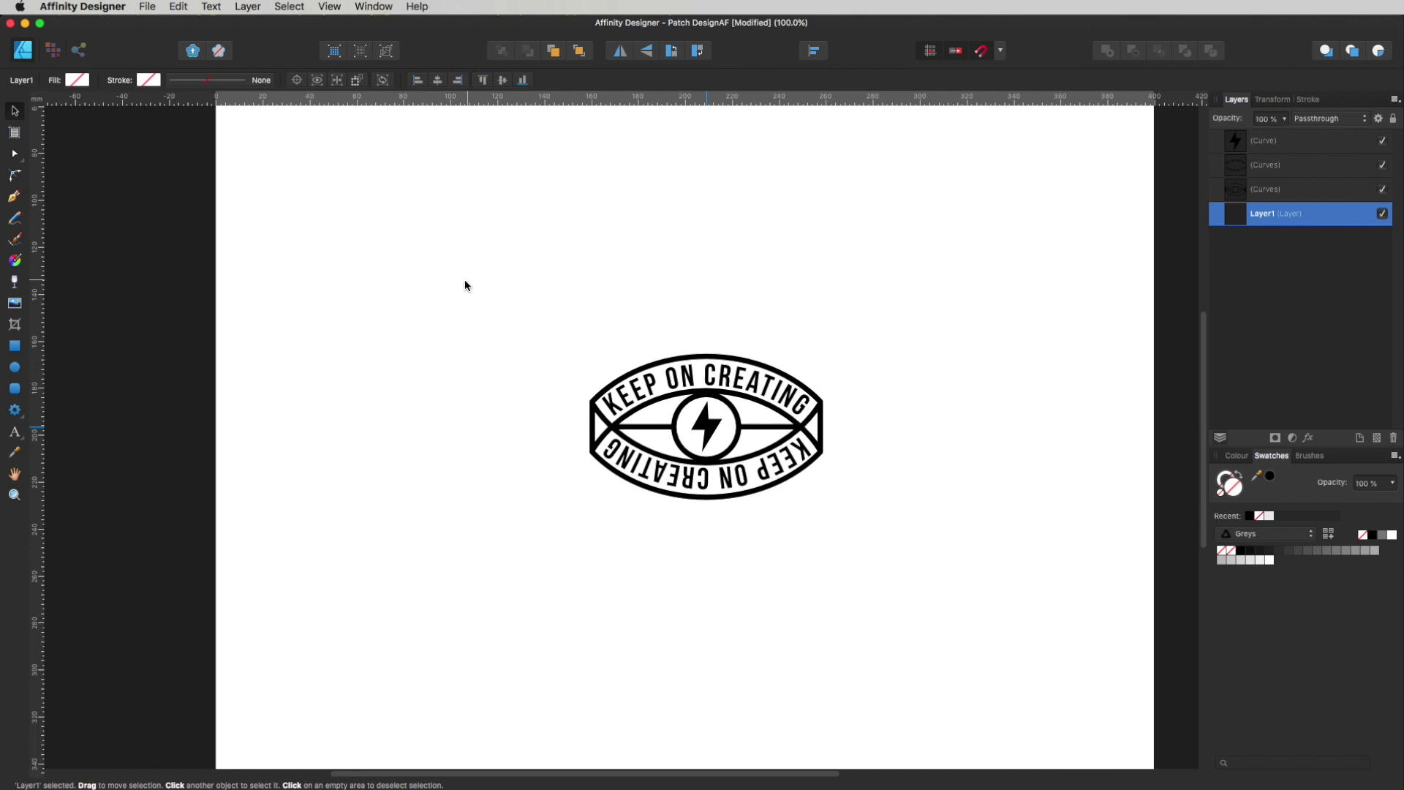
key("m")
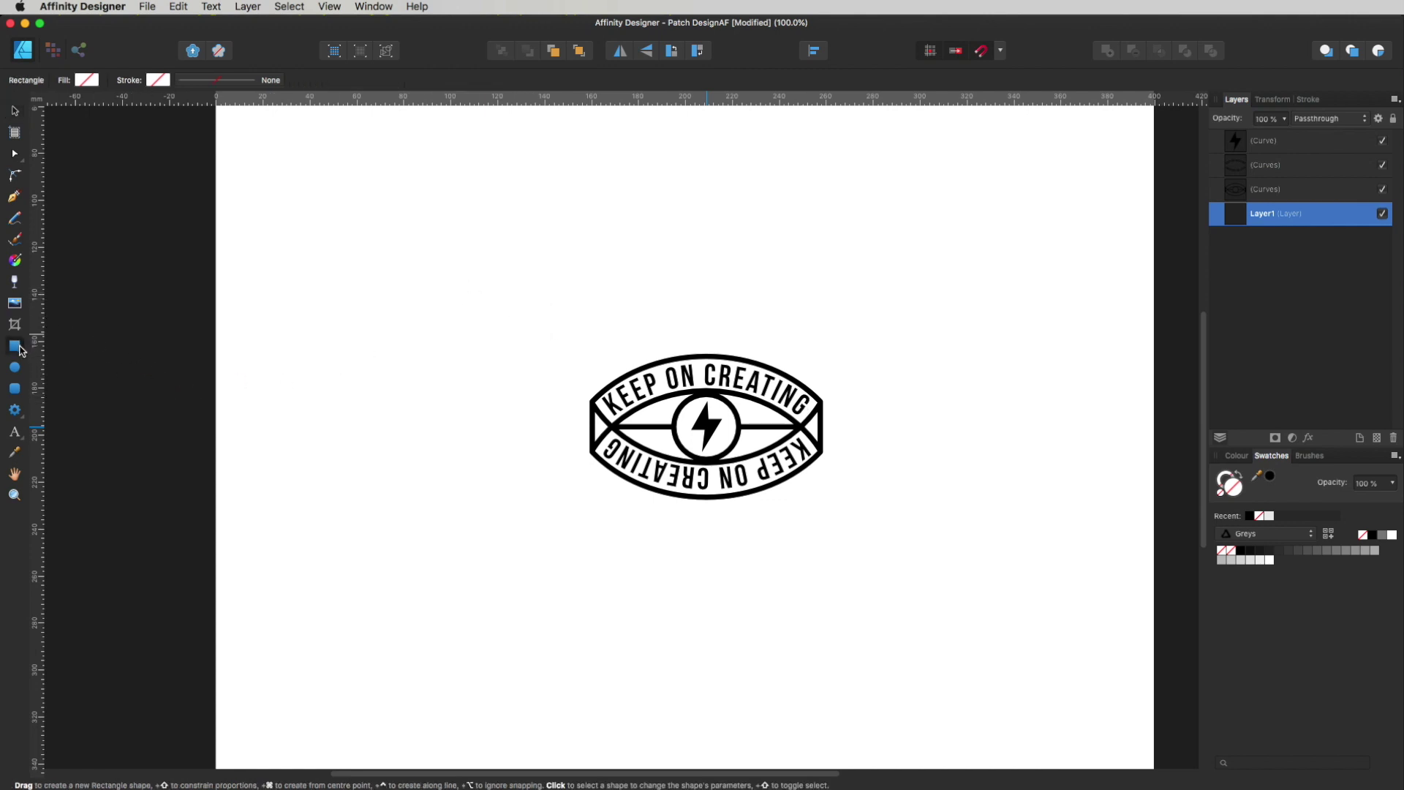
left_click_drag(446, 240, 979, 688)
left_click_drag(921, 597, 919, 592)
left_click(1217, 213)
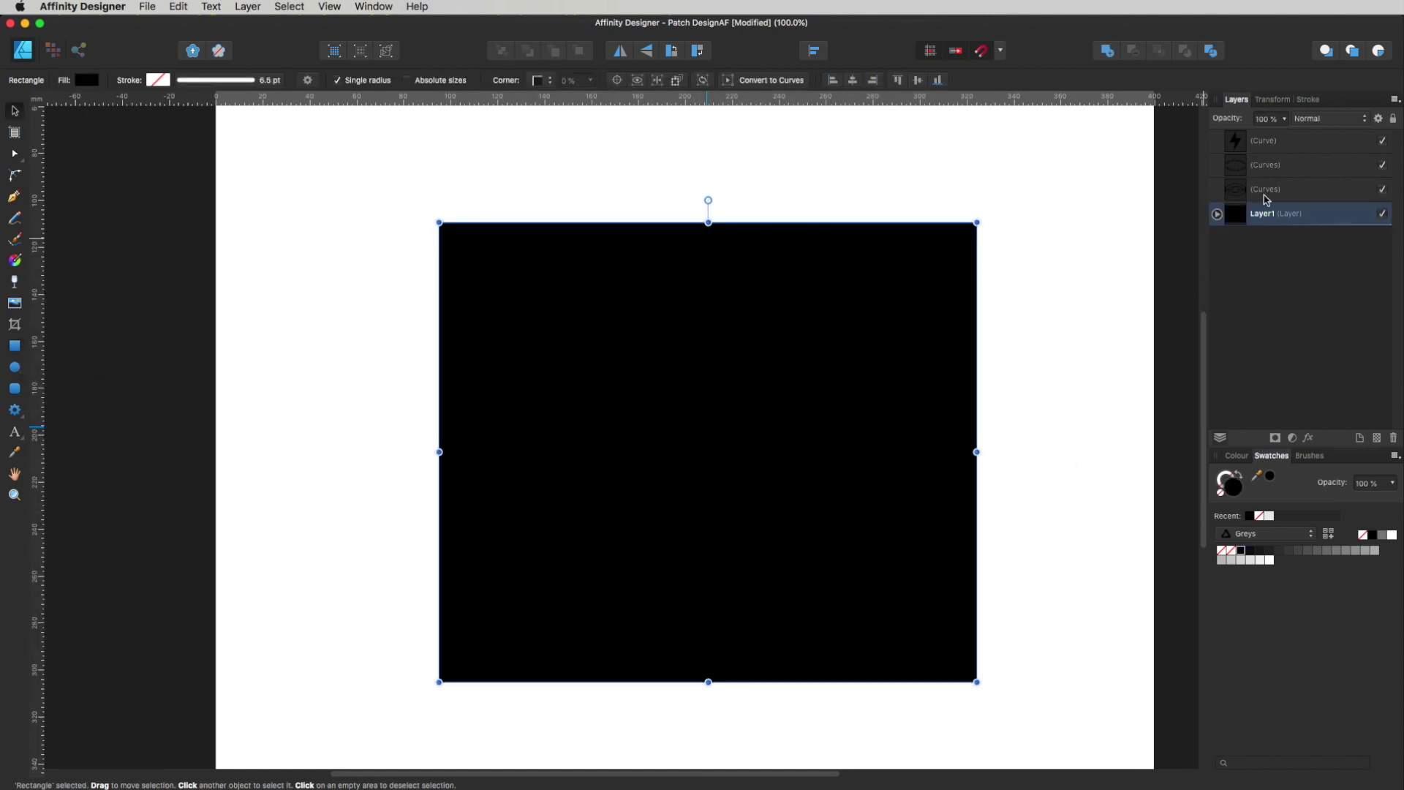
Step: Fill the merged band outlines with the turquoise swatch H:191 S:70 L:50 from the Colours palette
left_click(1264, 194)
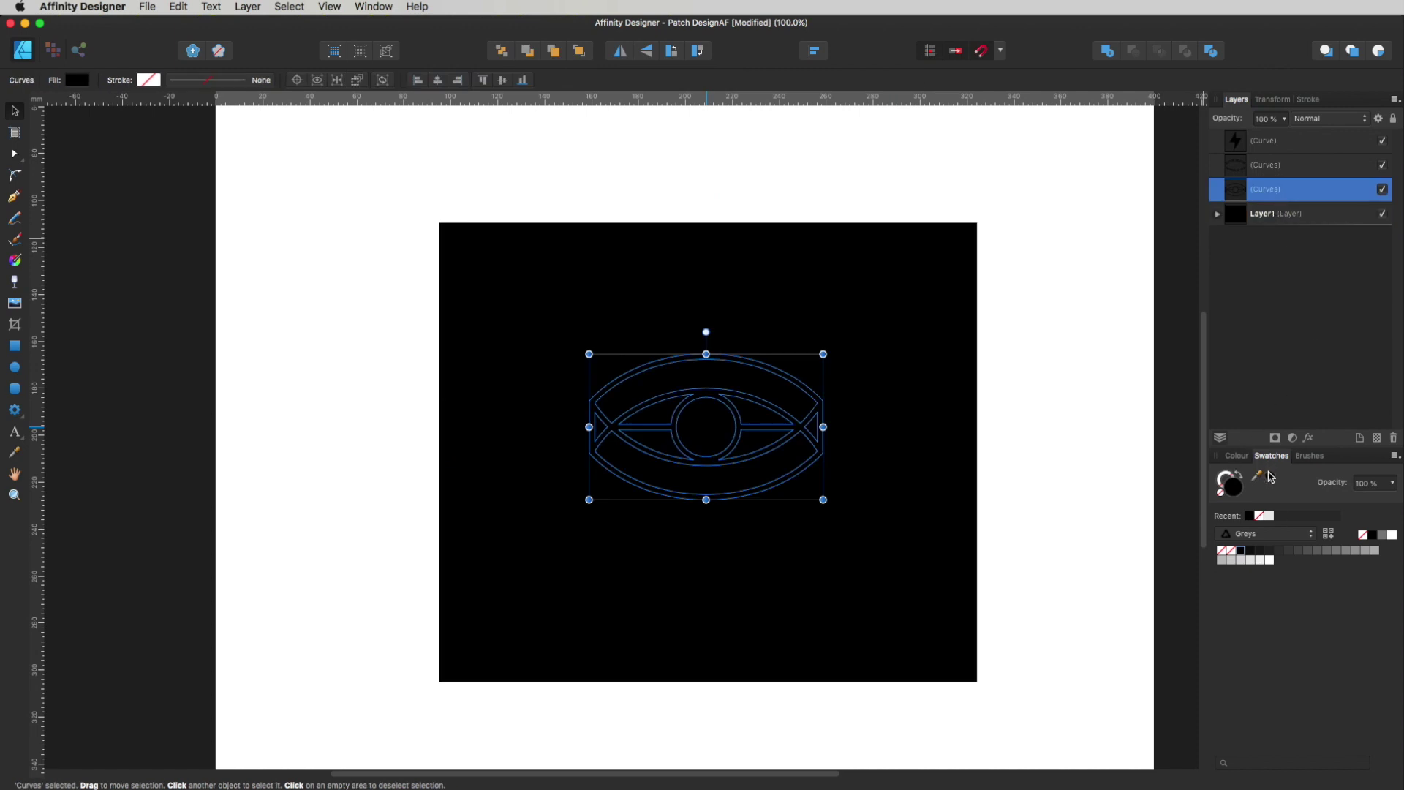
left_click(1266, 536)
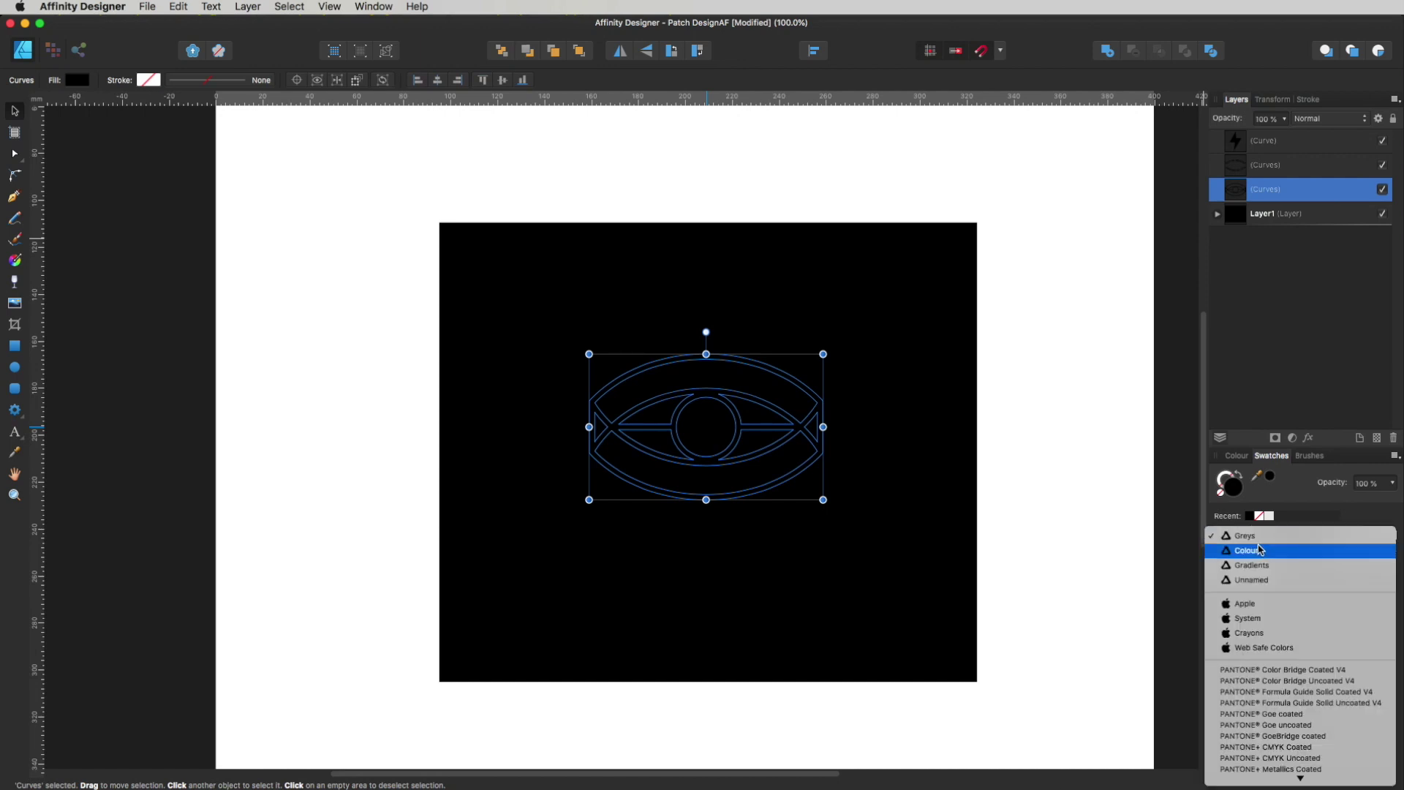
left_click(1260, 550)
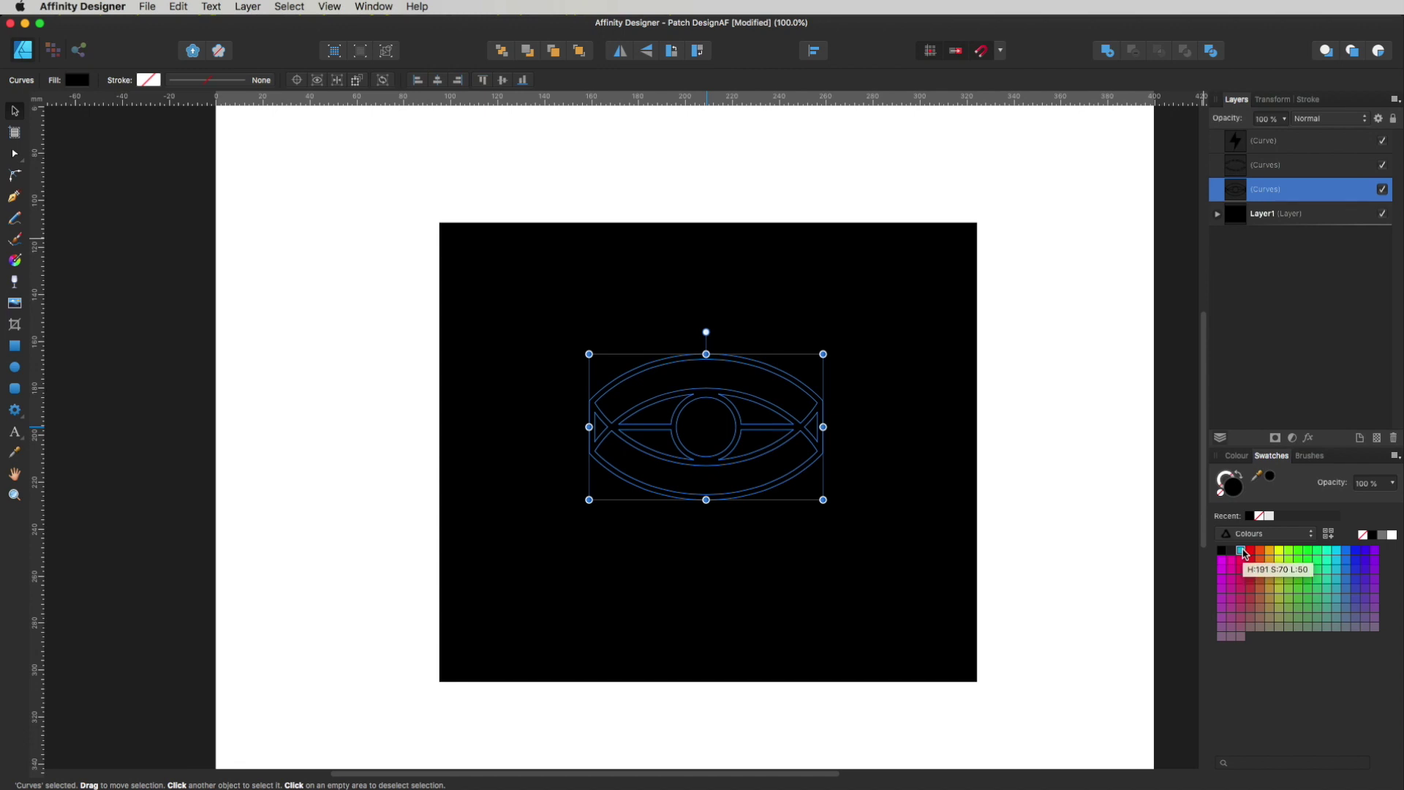
left_click(1243, 550)
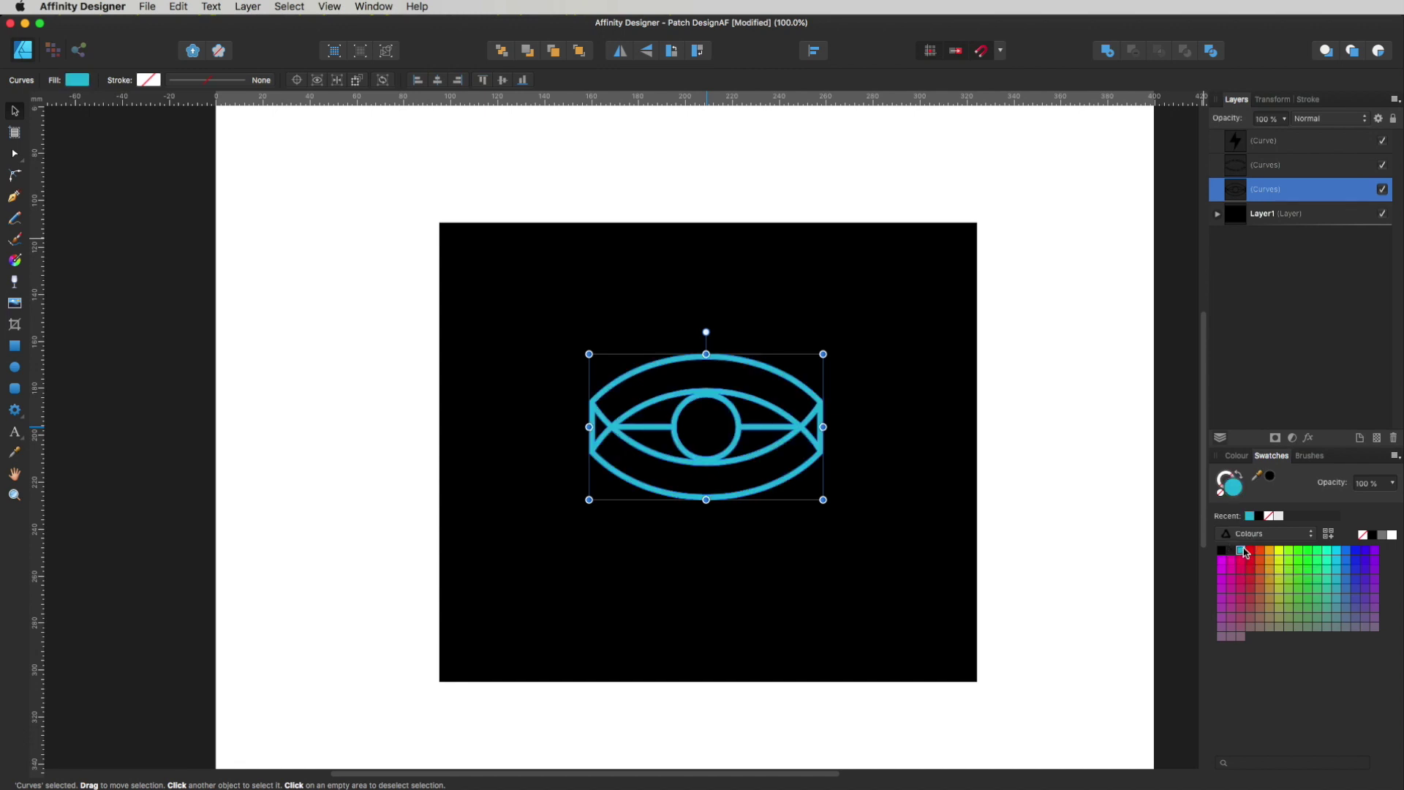
Step: Fill the lightning bolt and the merged lettering with white
left_click(1265, 139)
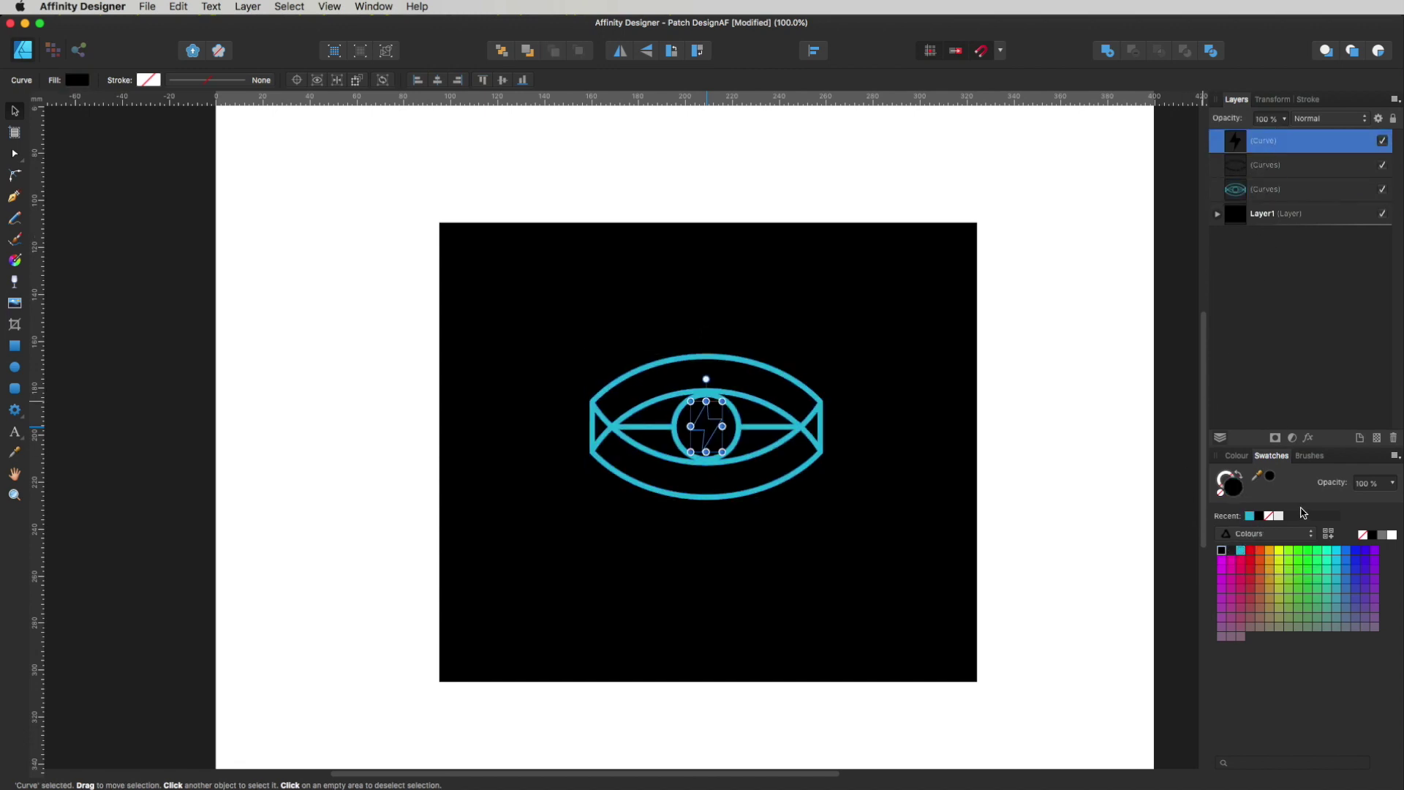
left_click(1392, 537)
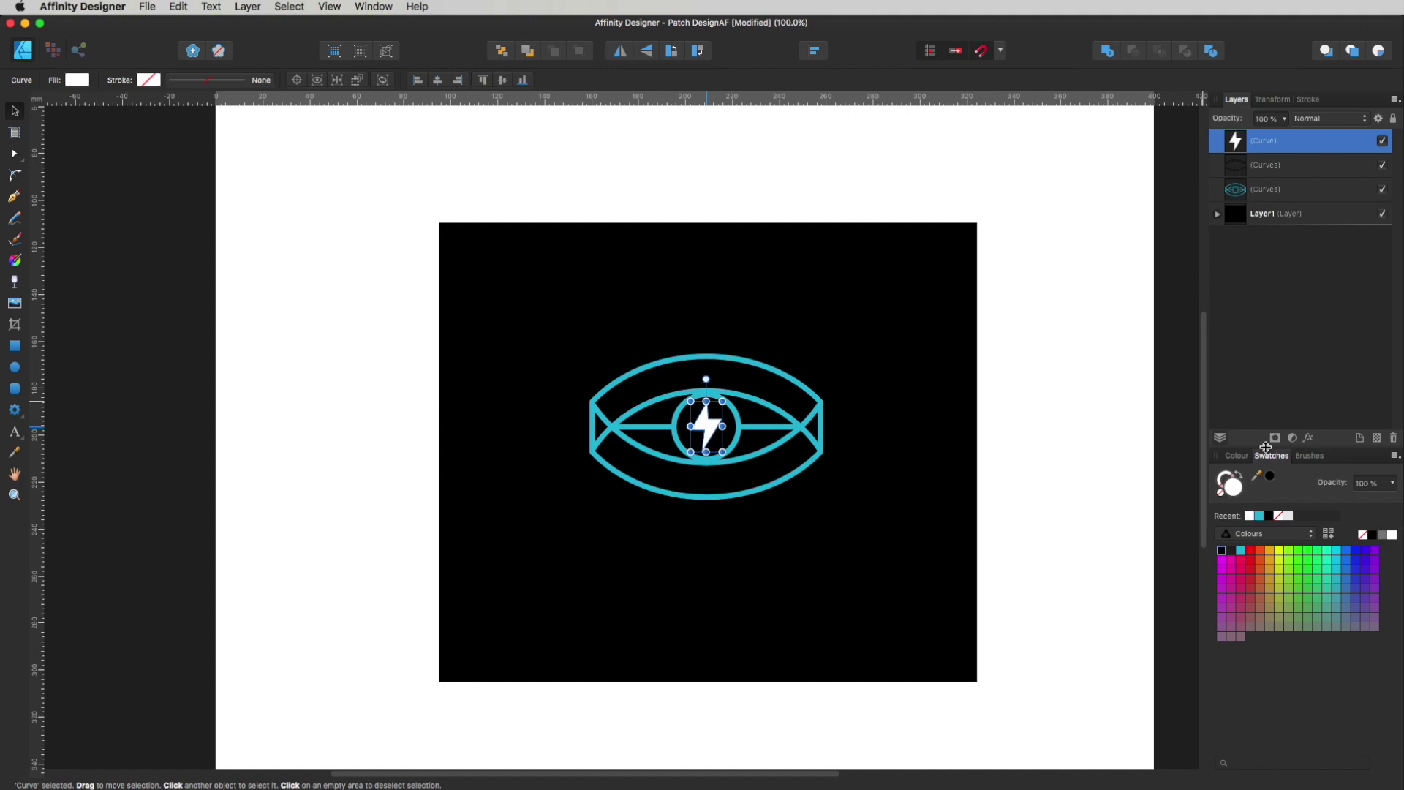
left_click(1280, 164)
left_click(1393, 537)
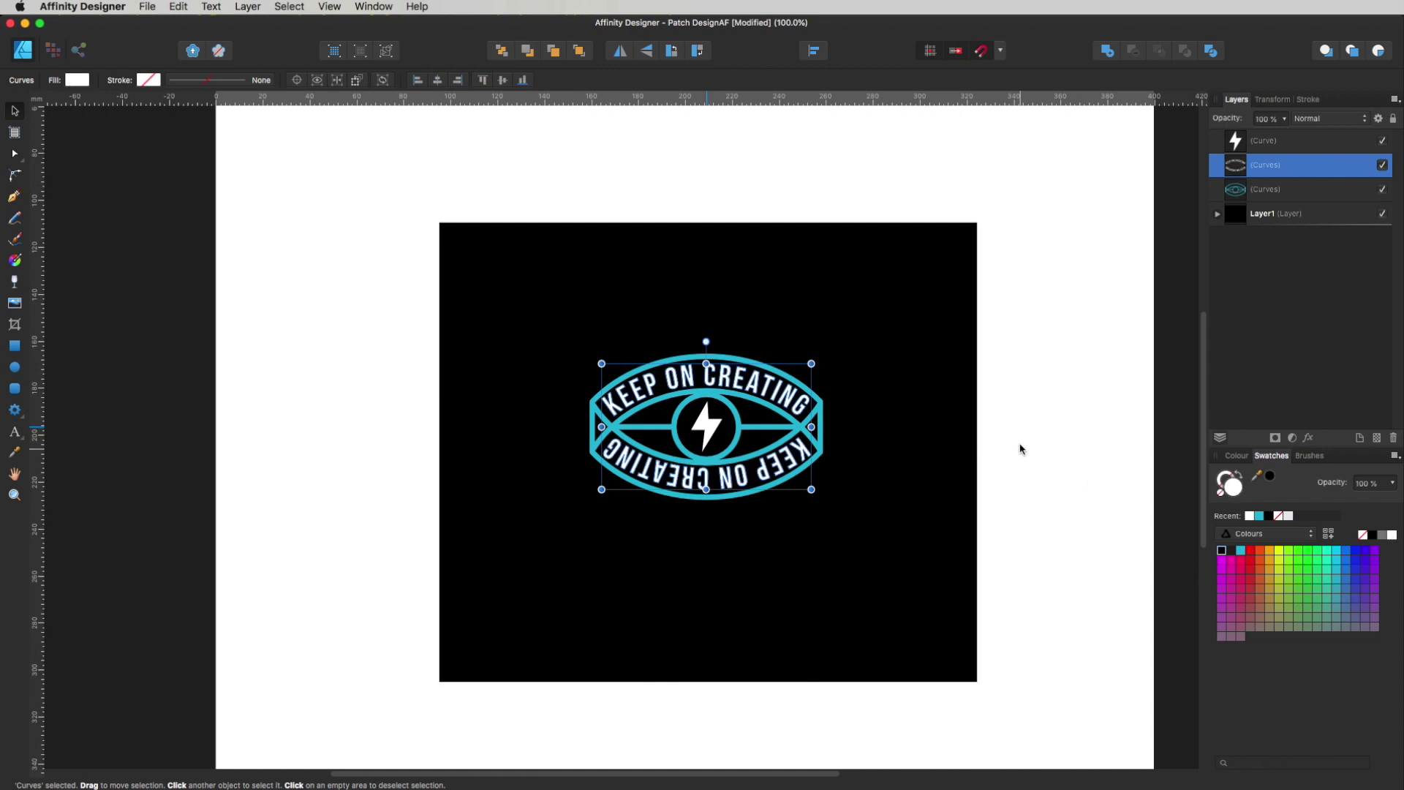
left_click(1013, 442)
key("m")
left_click_drag(836, 479, 900, 516, "super")
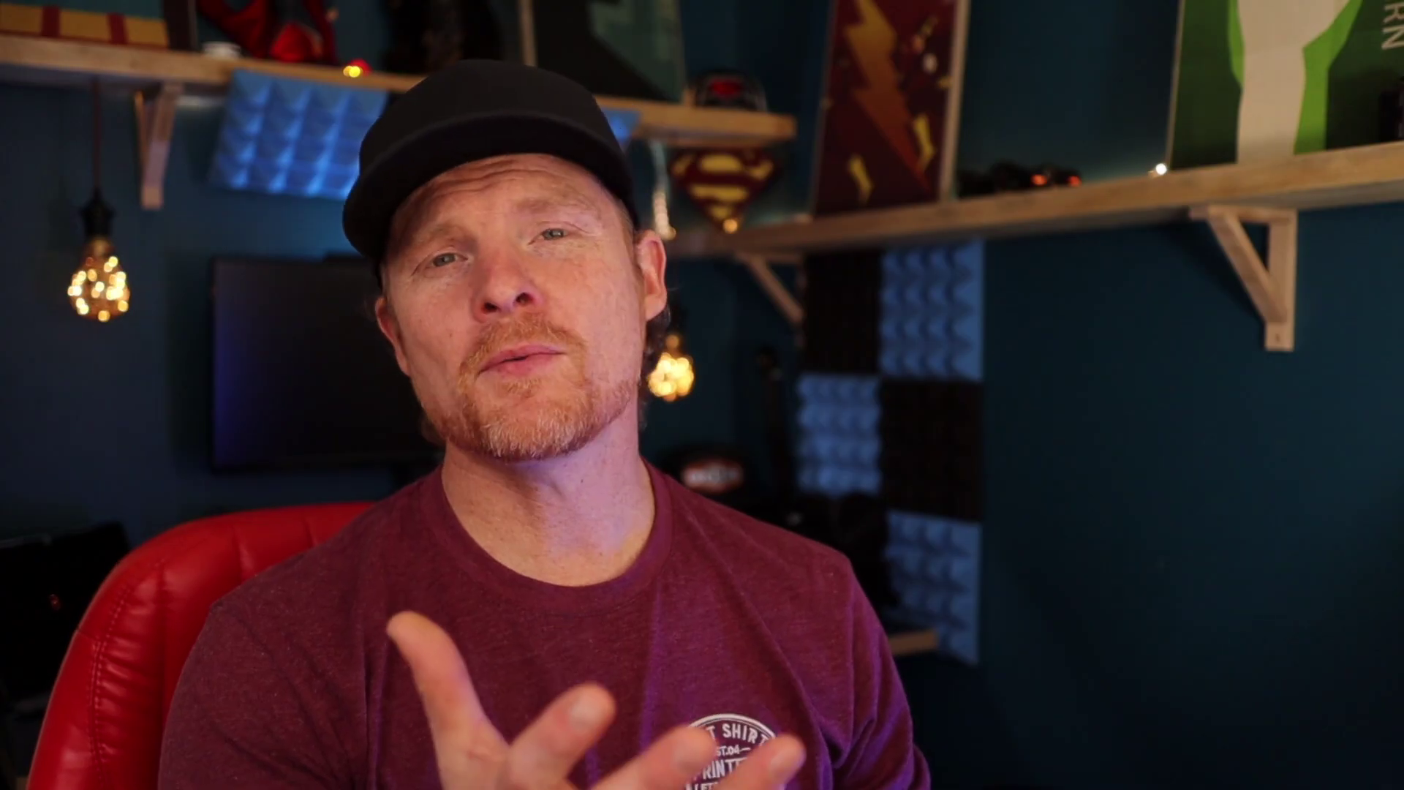